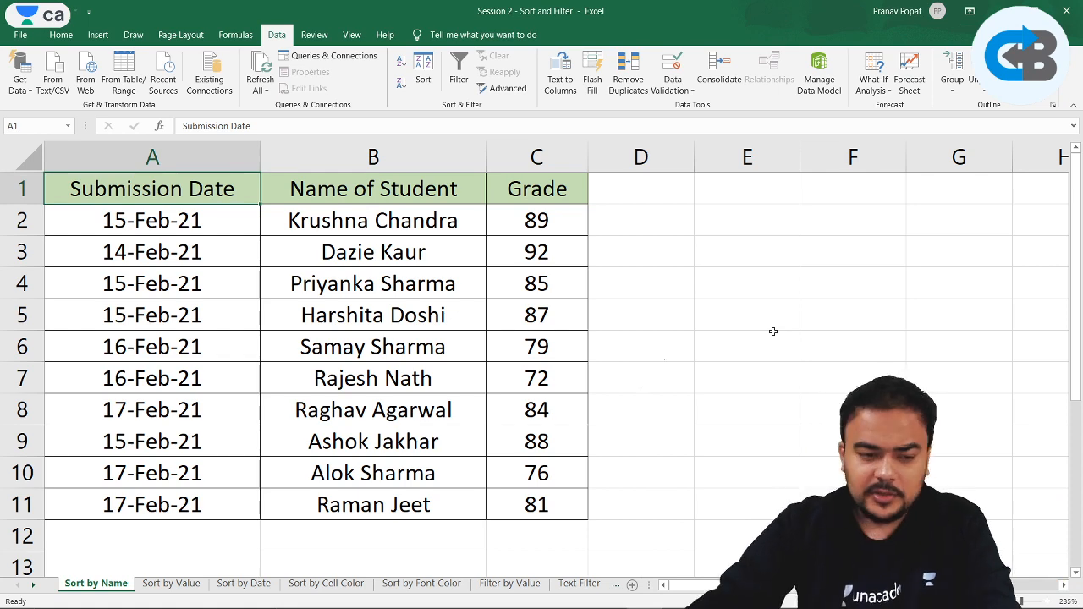
- Examine the Submission Date, Name of Student and Grade columns of the table on the Sort by Name sheet
drag(190, 184, 532, 505)
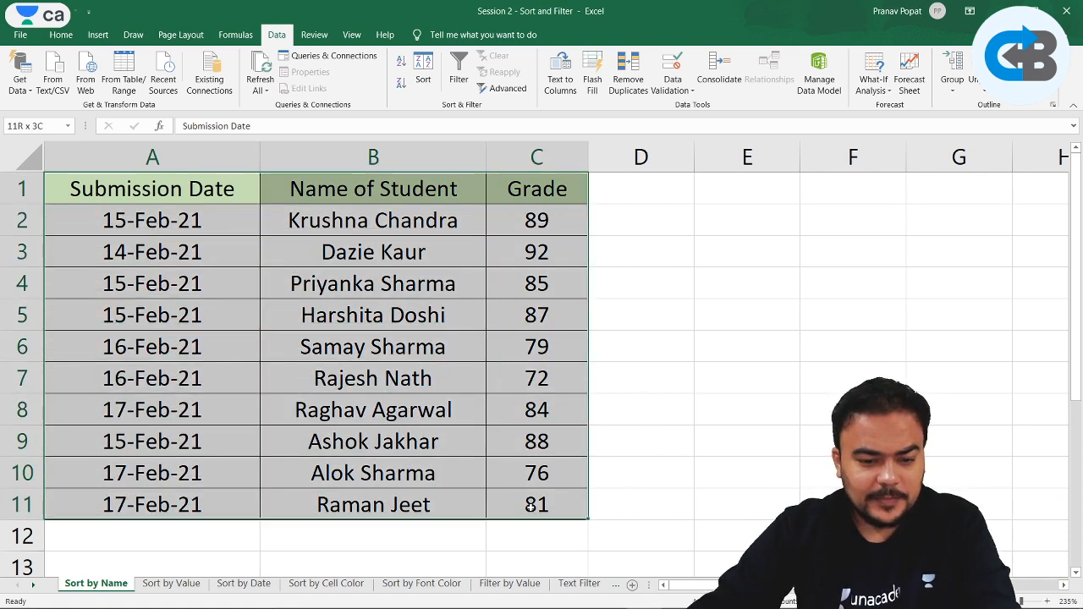
click(532, 415)
click(195, 187)
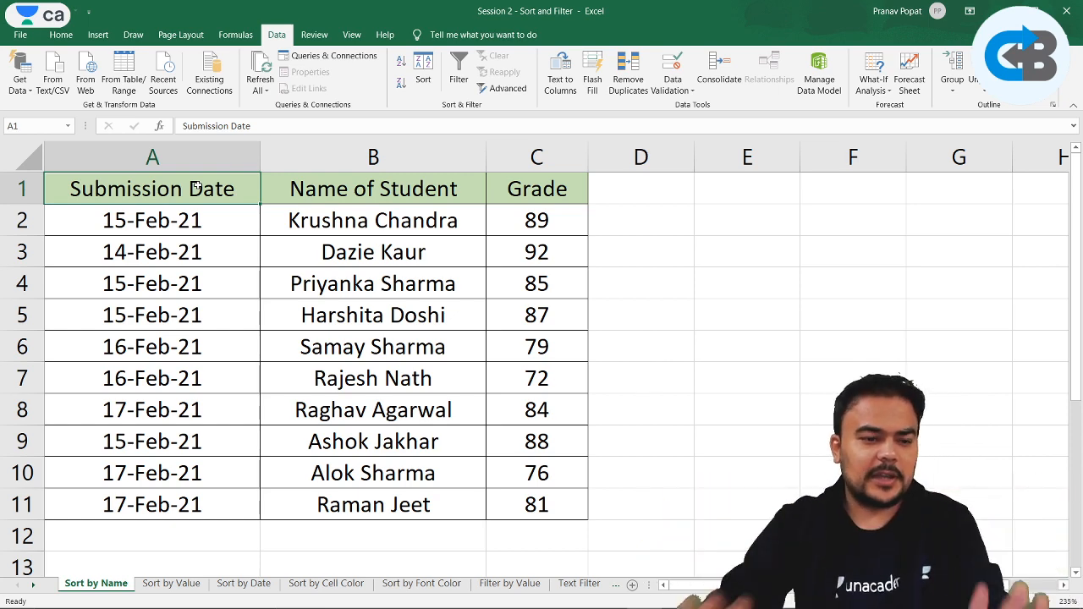
click(334, 192)
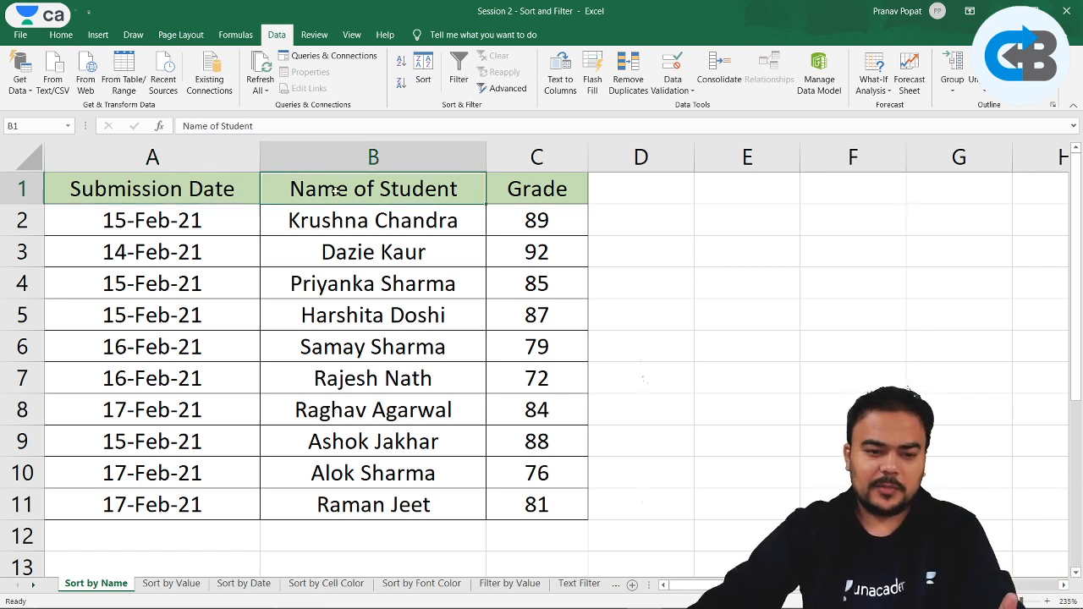
click(557, 194)
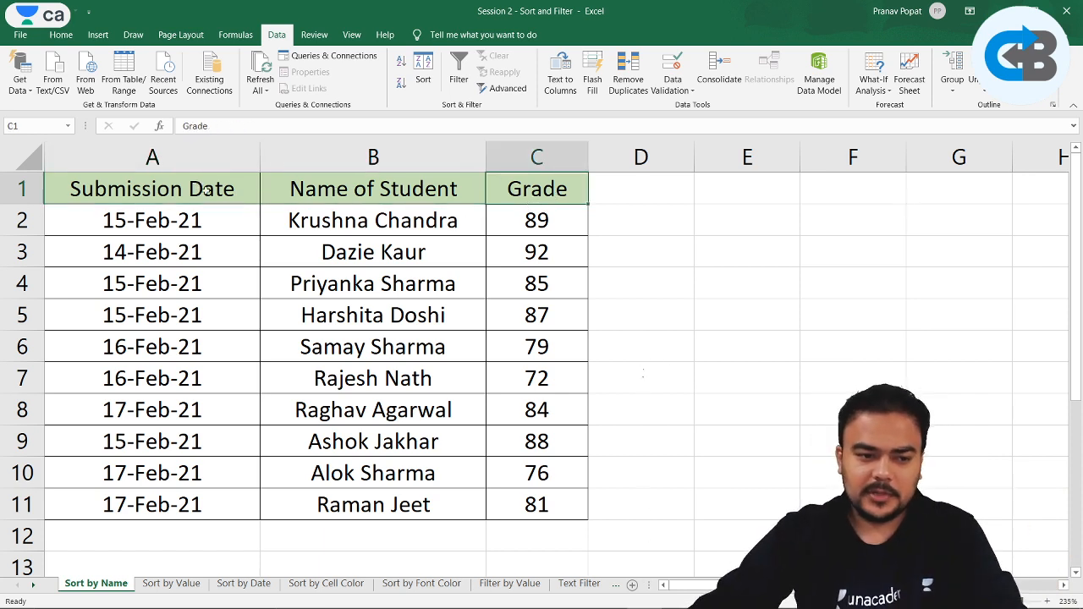
drag(193, 186, 516, 499)
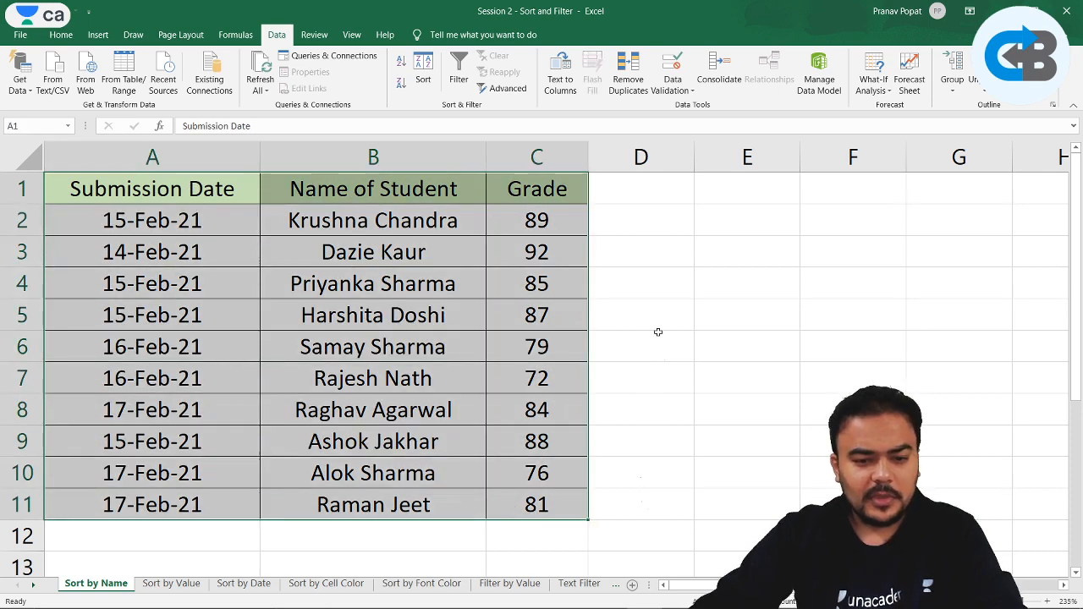
click(656, 339)
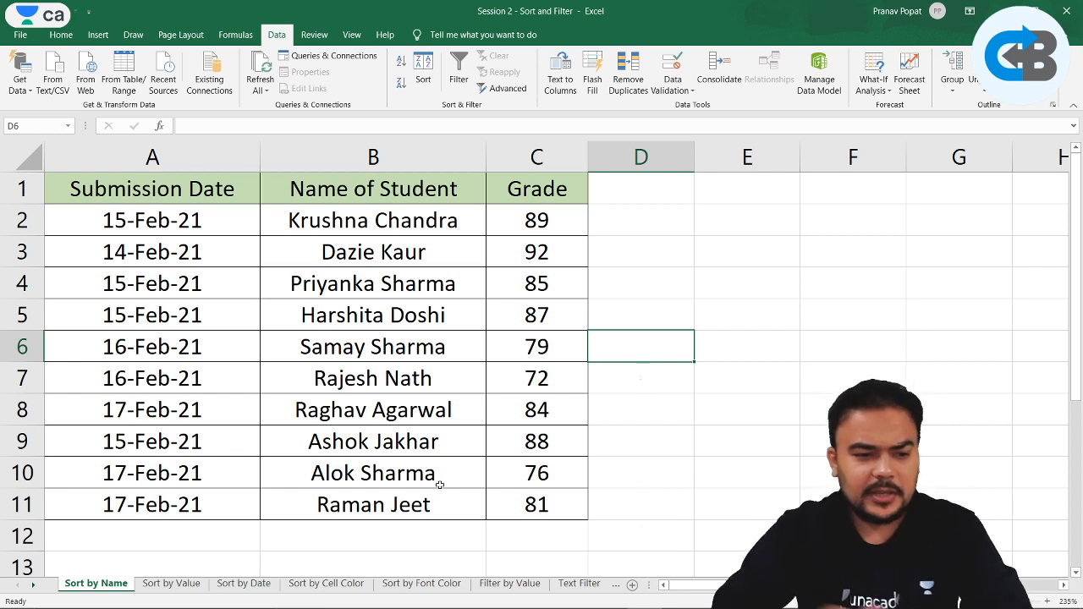
click(181, 242)
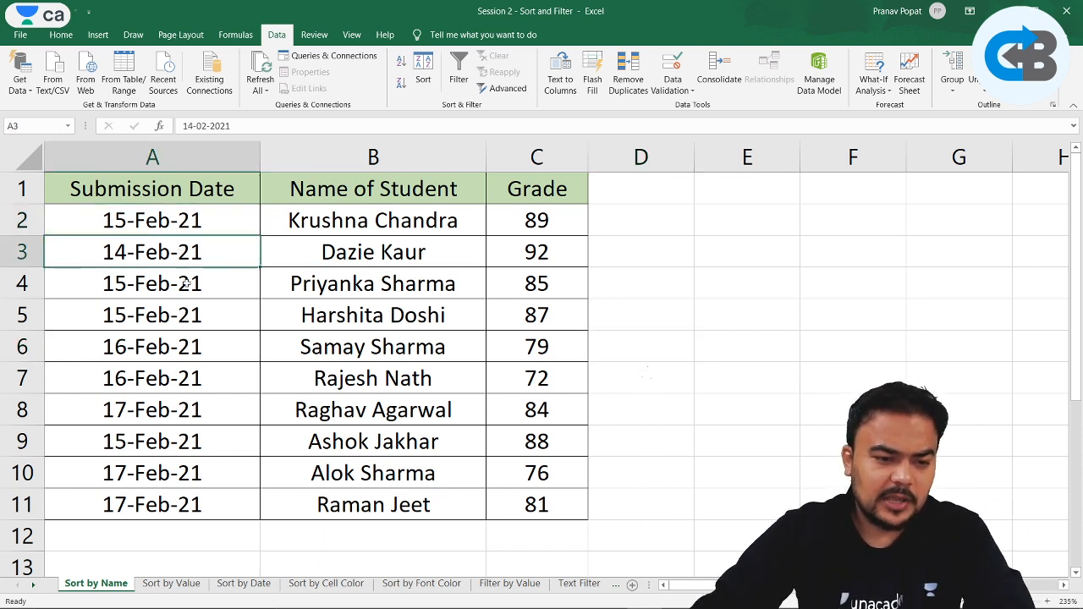
click(187, 285)
click(192, 311)
click(190, 347)
click(203, 408)
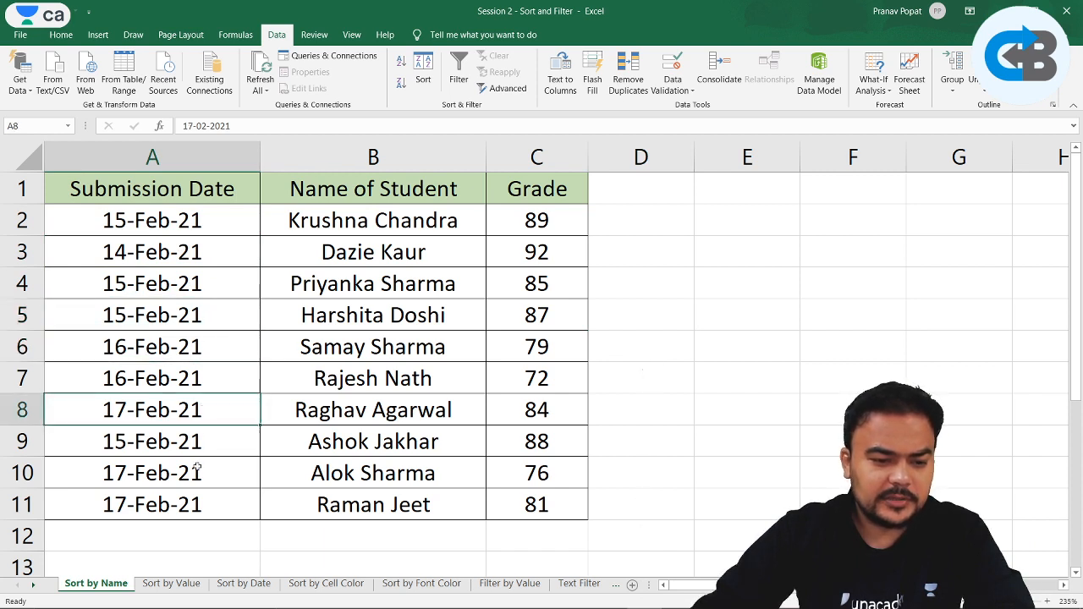
click(196, 468)
click(197, 493)
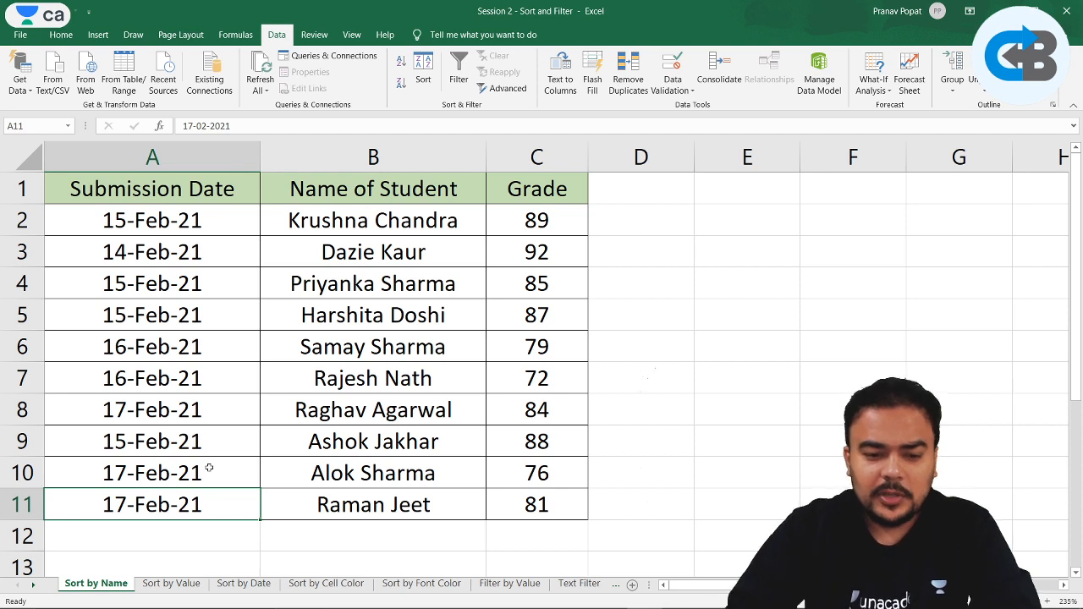
drag(379, 196, 399, 499)
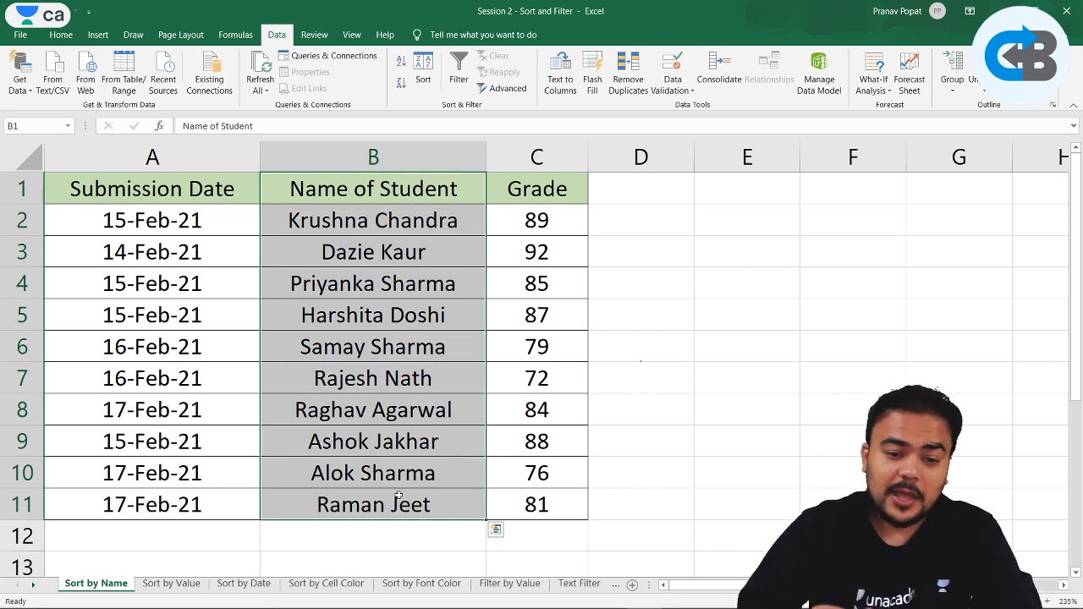
drag(546, 224, 580, 507)
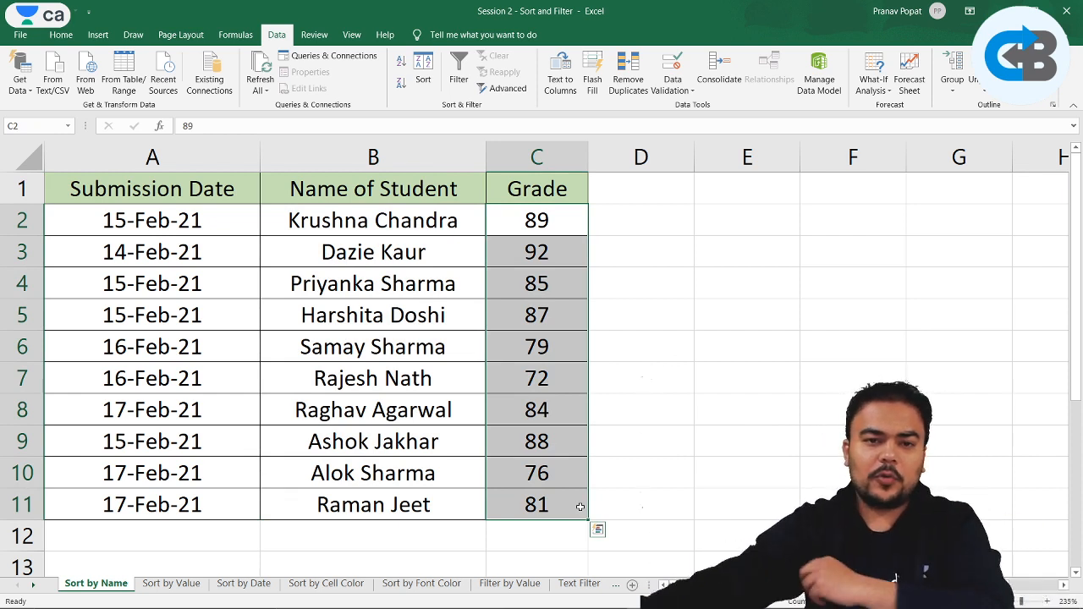
click(64, 37)
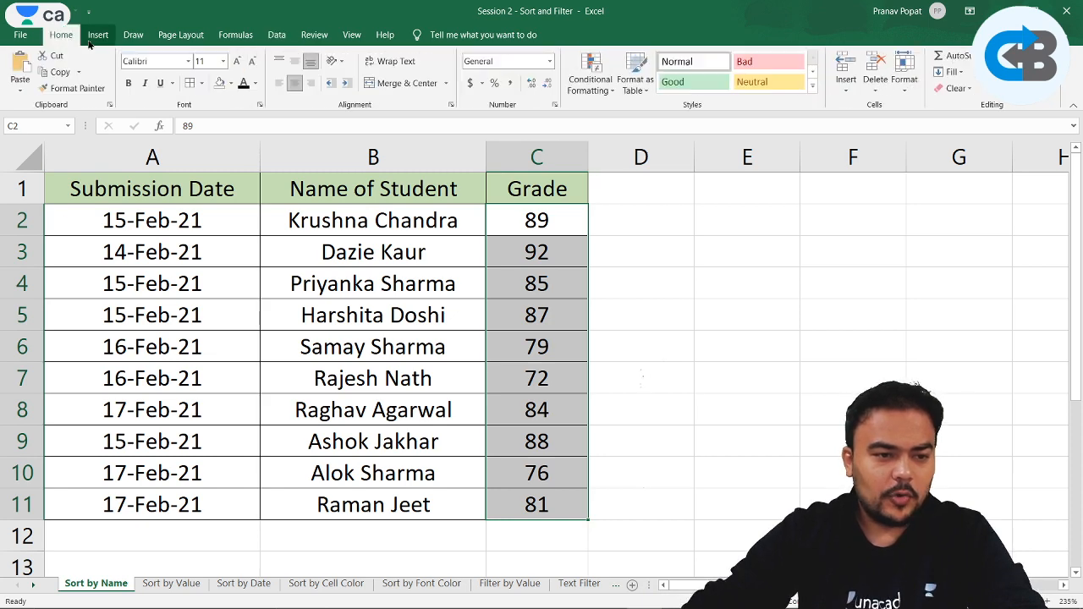
click(96, 38)
click(133, 38)
click(180, 38)
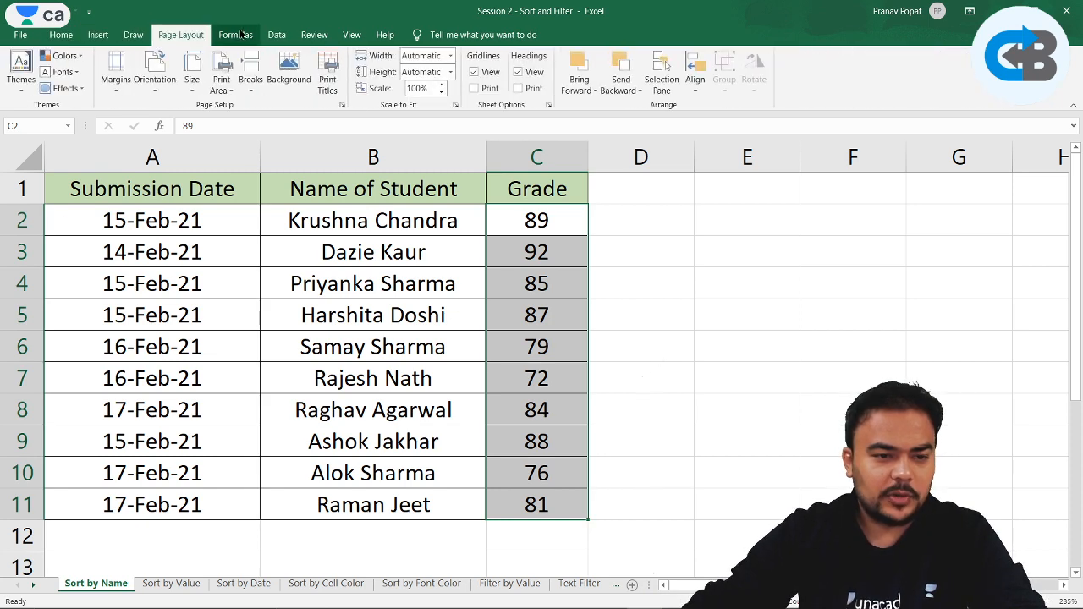
click(235, 38)
click(277, 38)
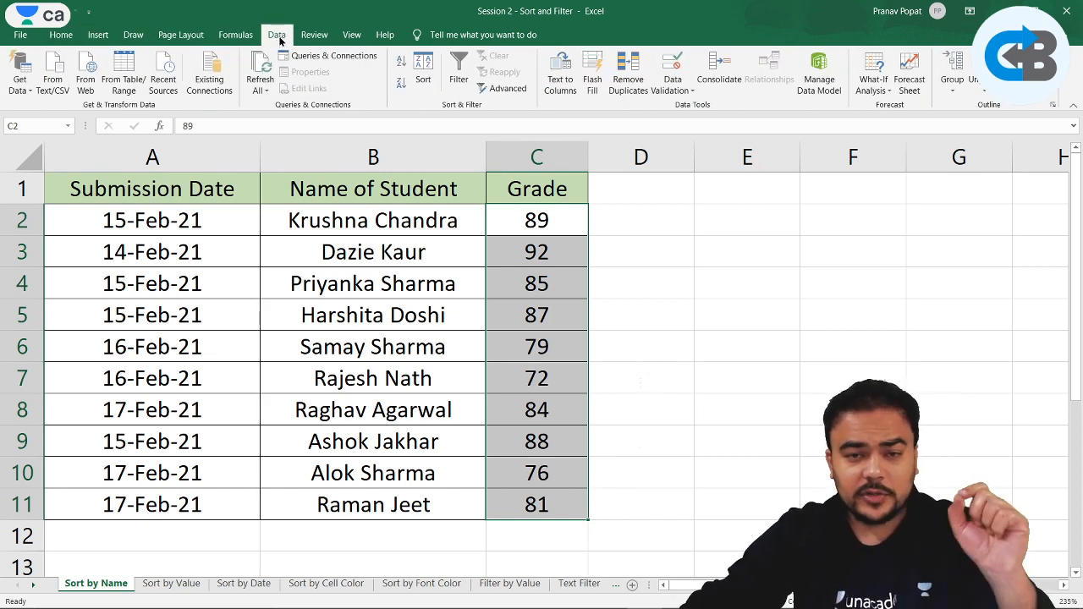
click(676, 336)
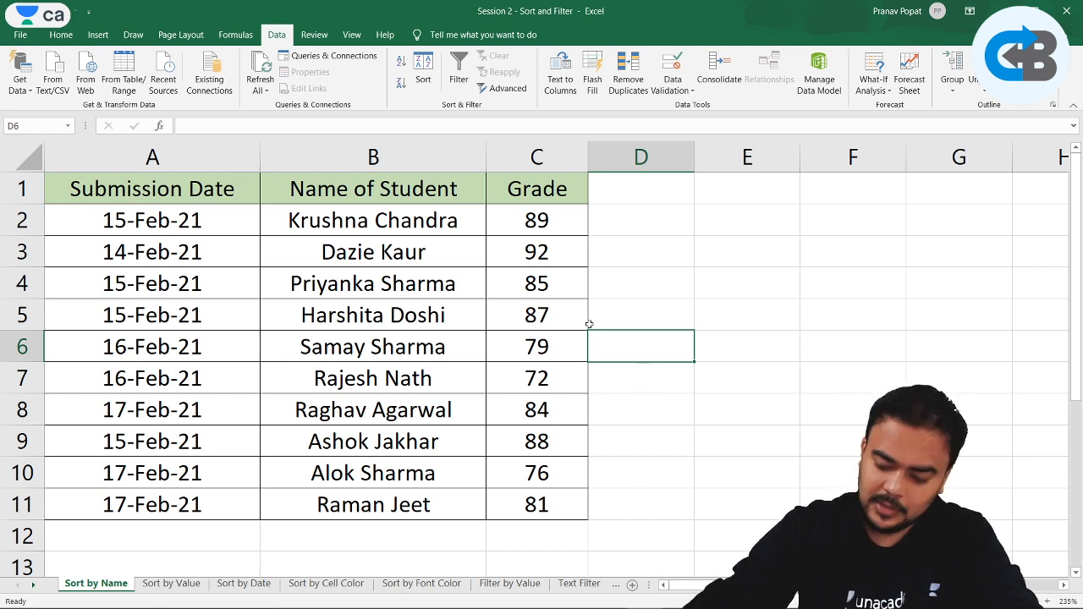
- Sort the whole table A1:C11 by Name of Student on cell values, in A to Z order
drag(114, 178, 525, 501)
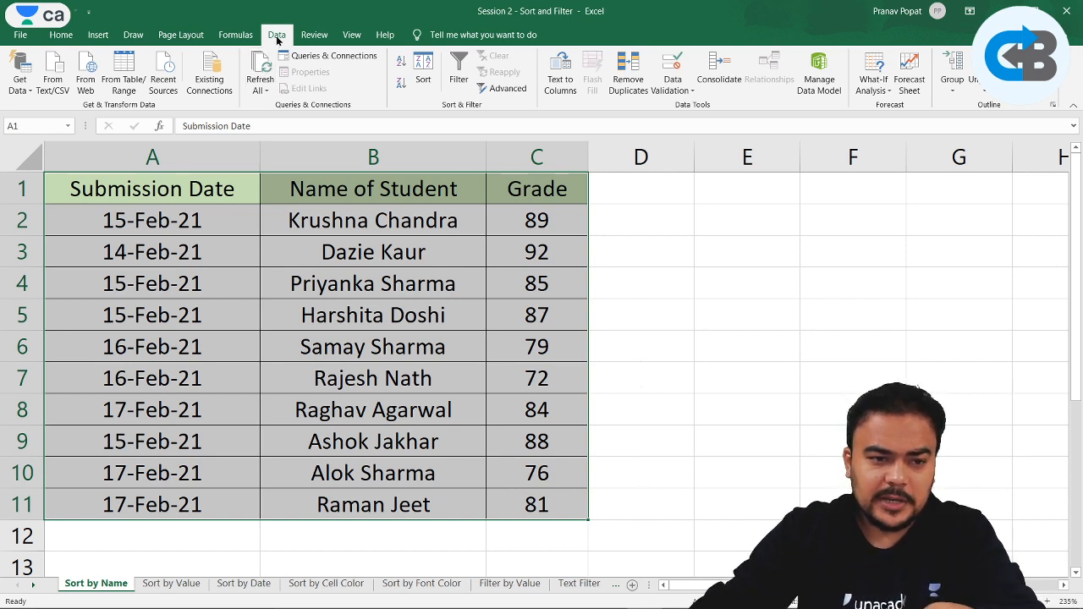
click(421, 81)
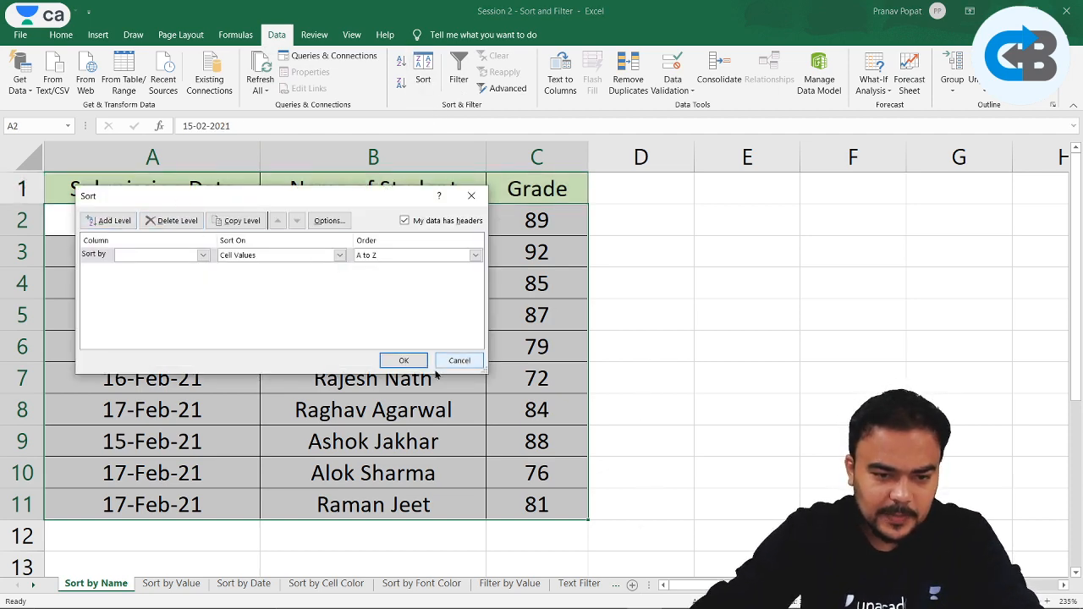
drag(354, 199, 462, 166)
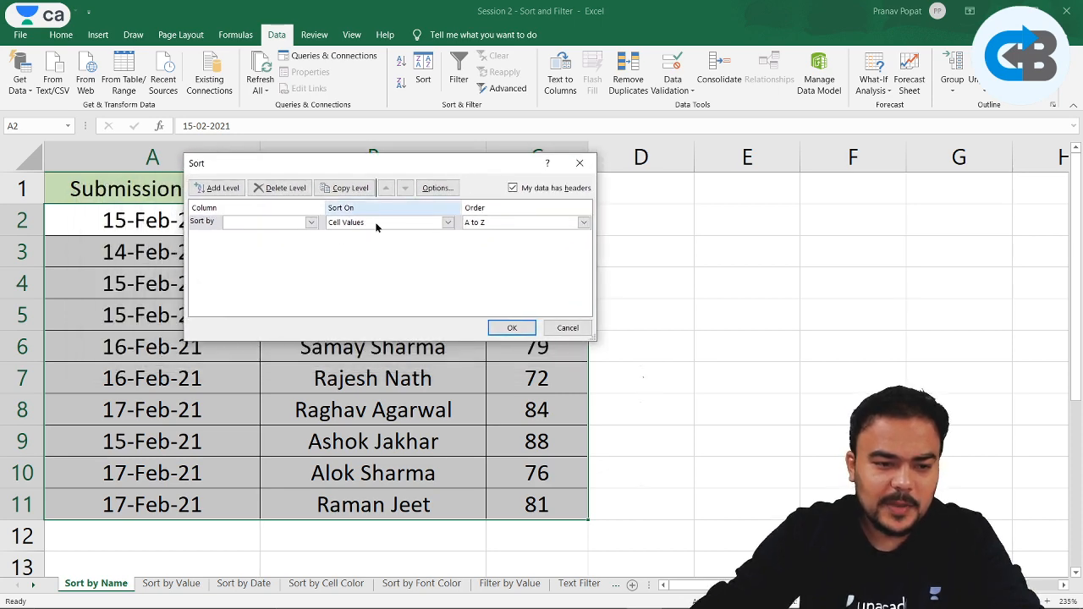
click(312, 222)
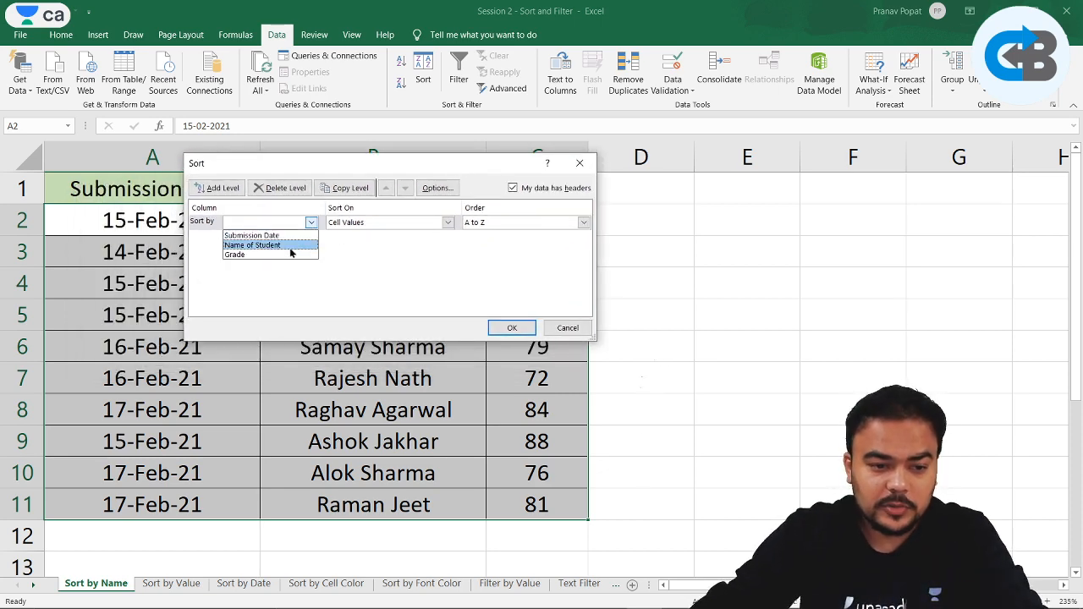
click(292, 250)
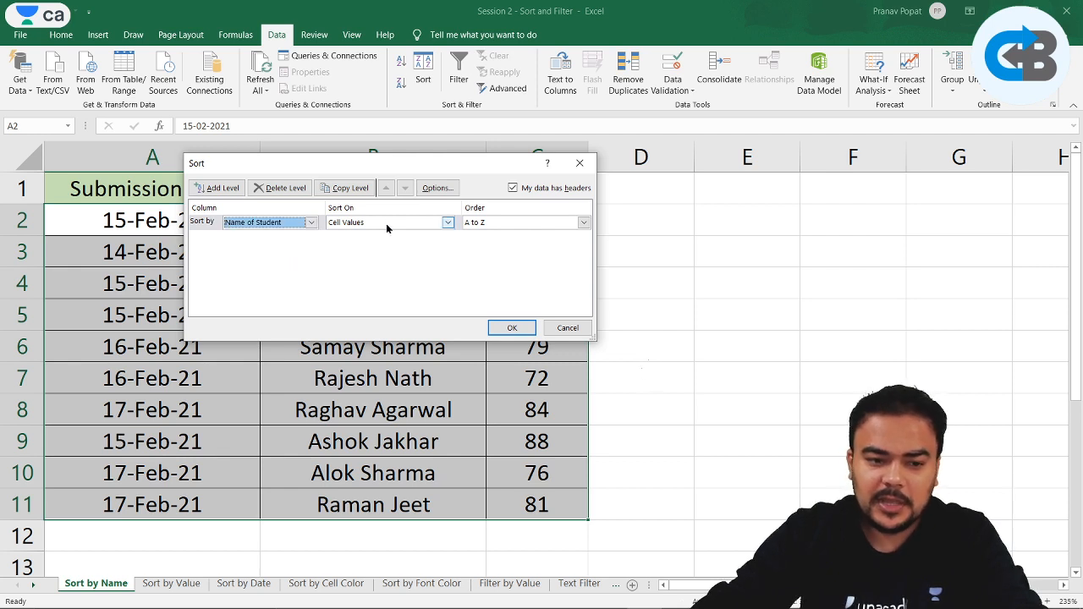
click(494, 225)
click(502, 234)
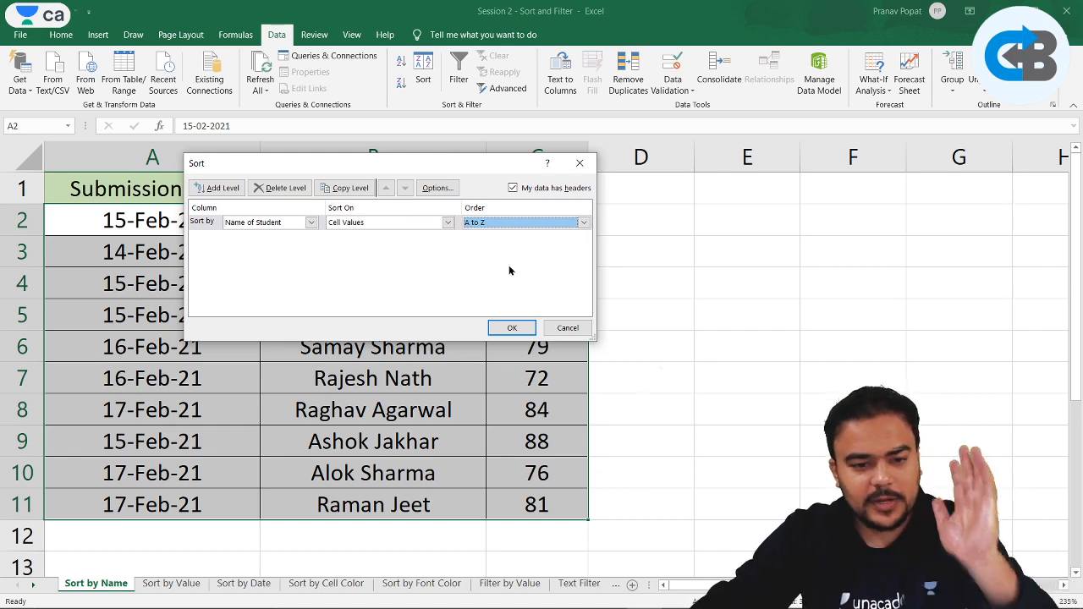
click(524, 329)
click(424, 222)
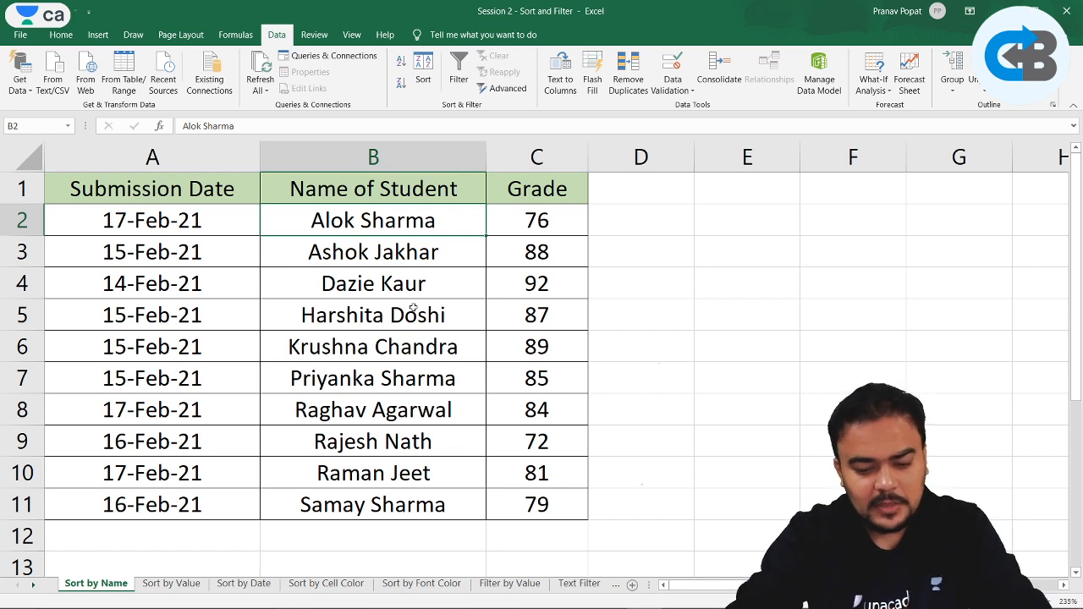
- On the Sort by Value sheet, sort the whole table by Grade on cell values, from Largest to Smallest
key(ctrl+Page_Down)
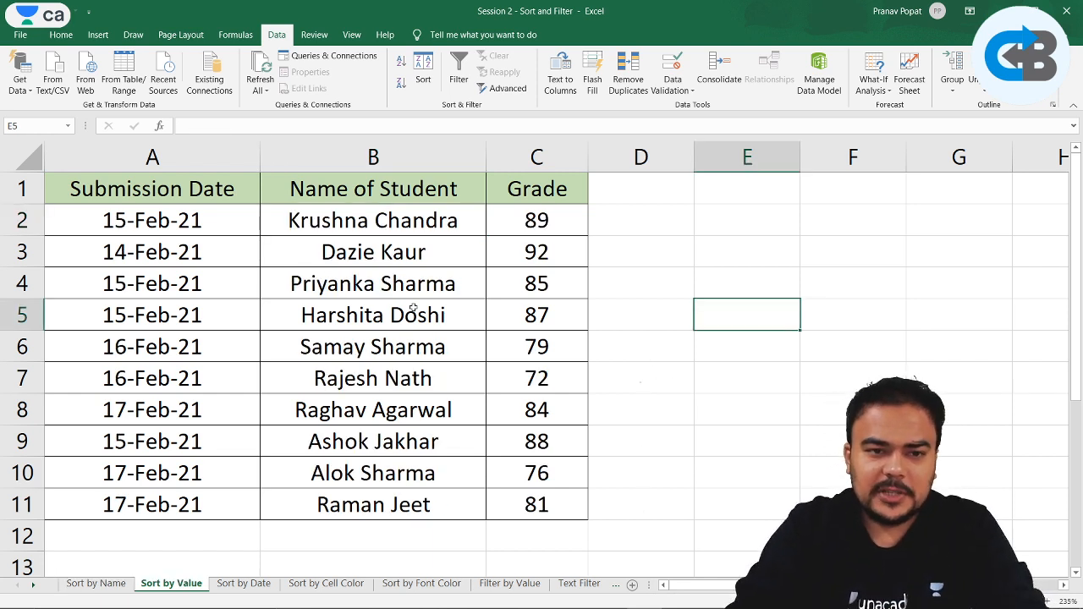
click(174, 196)
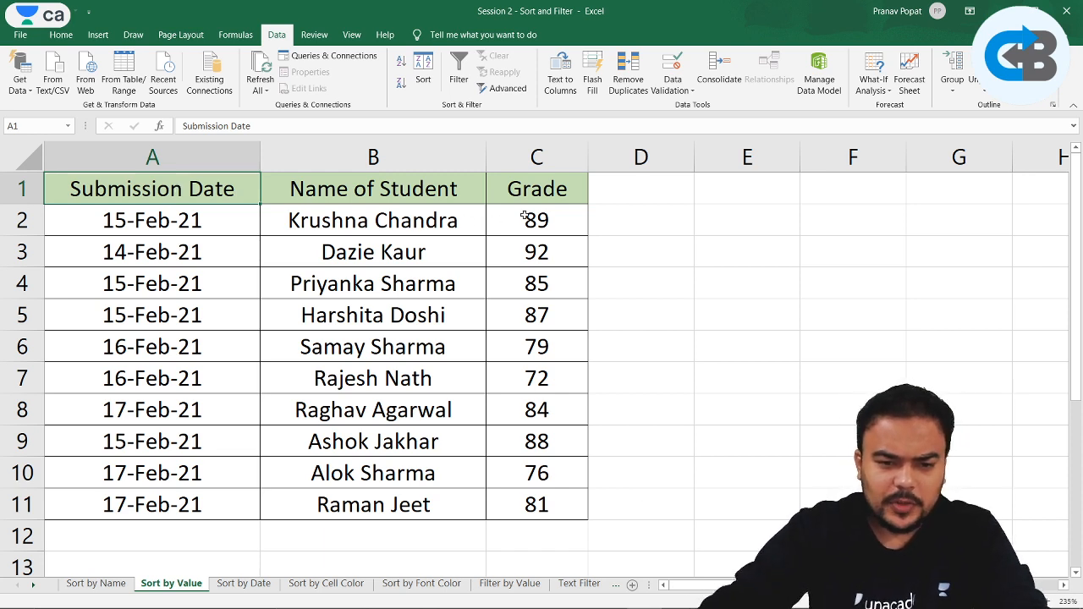
drag(525, 218, 547, 501)
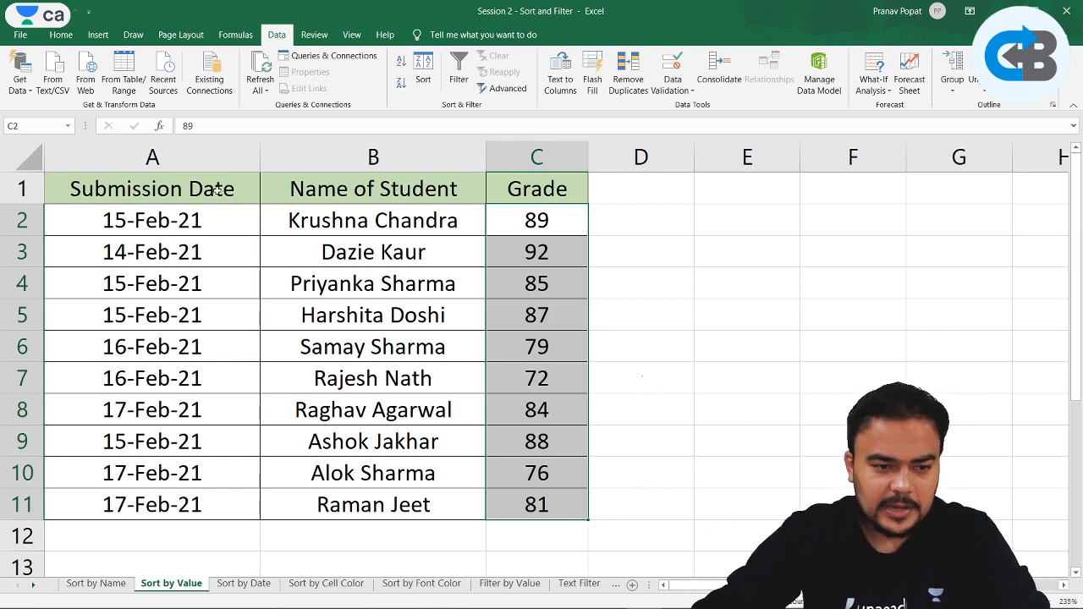
drag(217, 191, 555, 542)
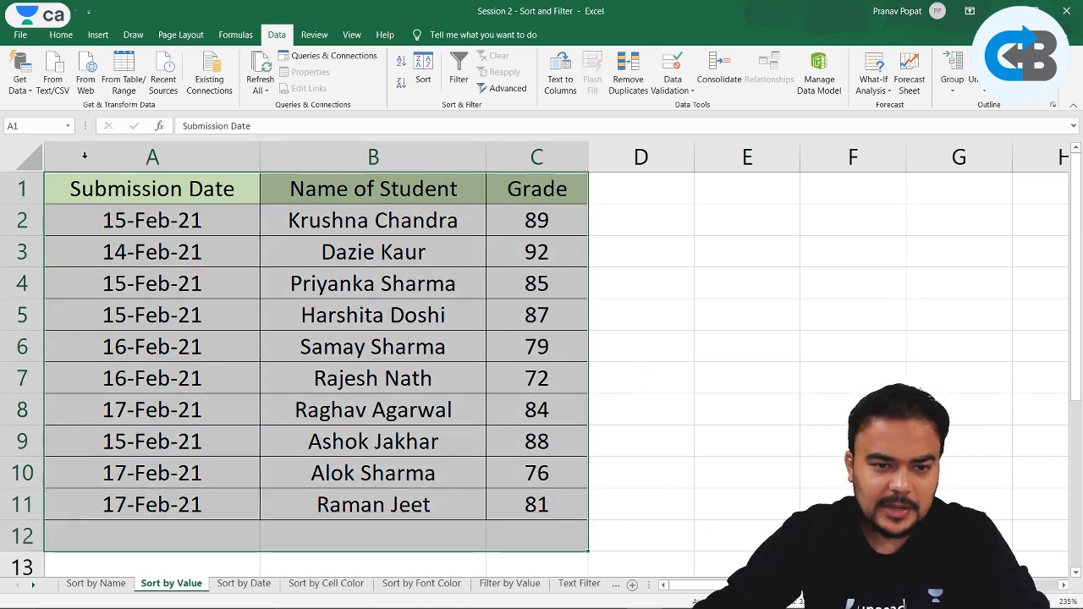
click(424, 78)
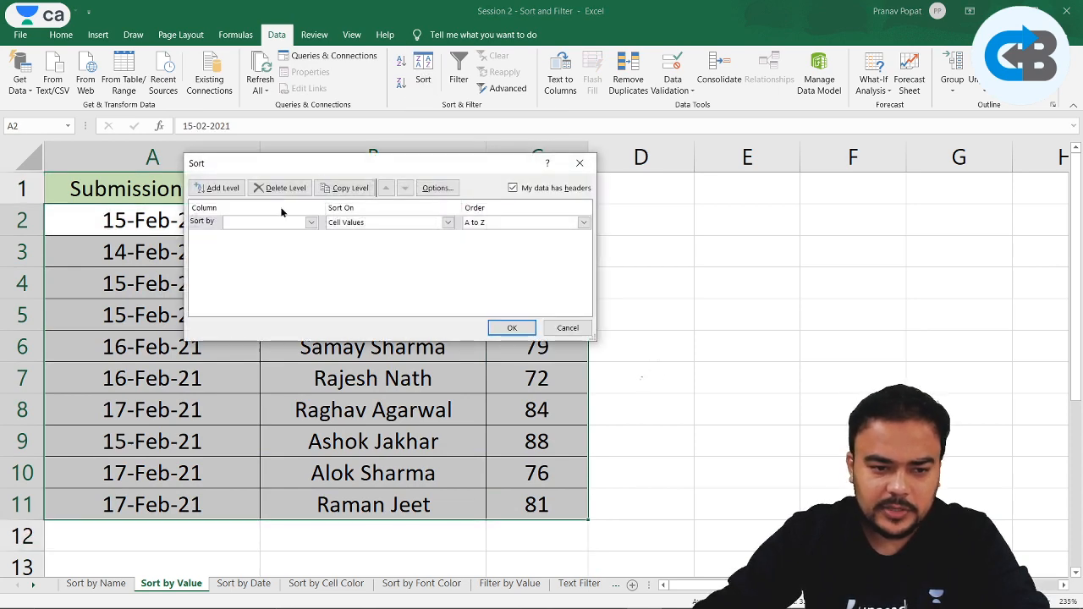
click(310, 221)
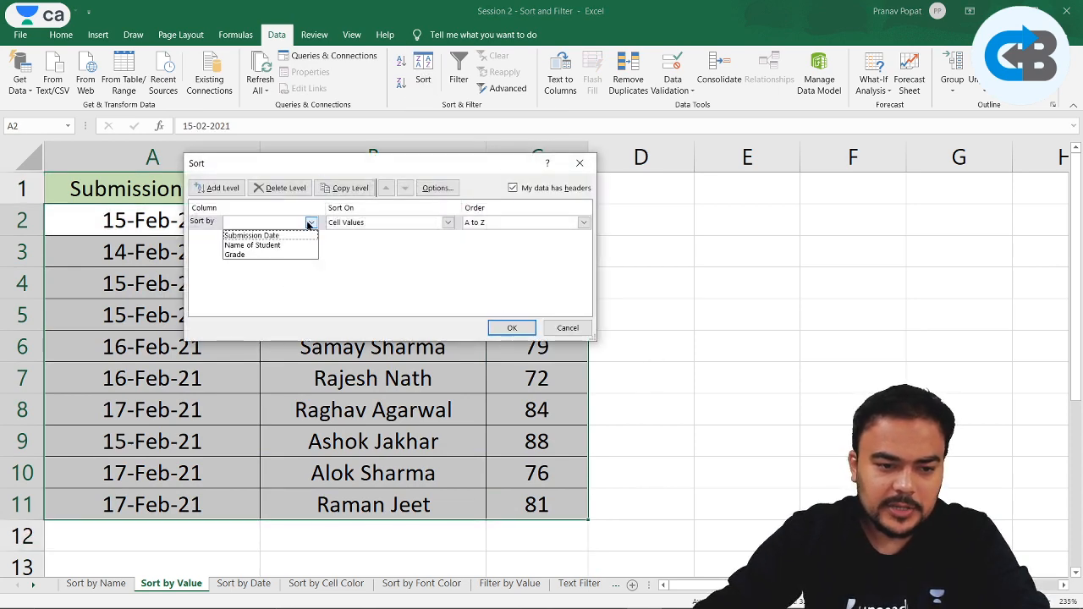
click(269, 254)
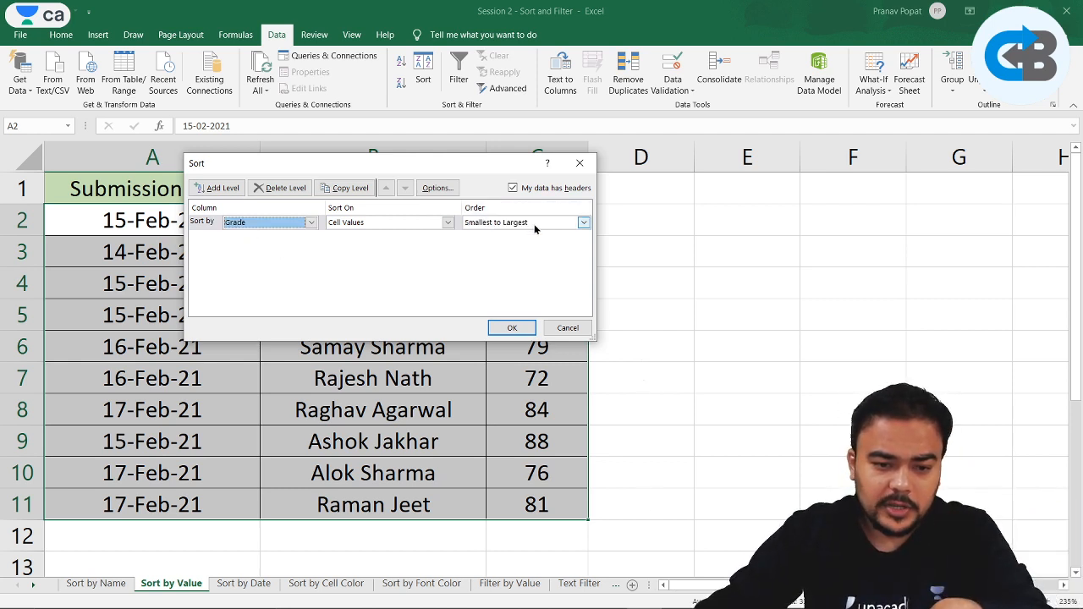
click(583, 221)
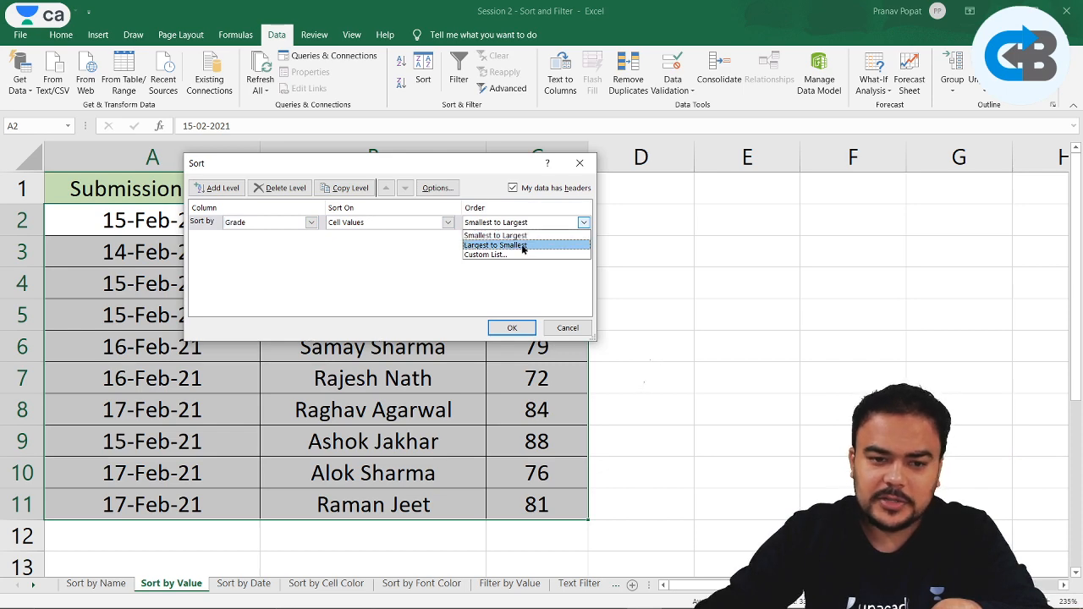
click(522, 246)
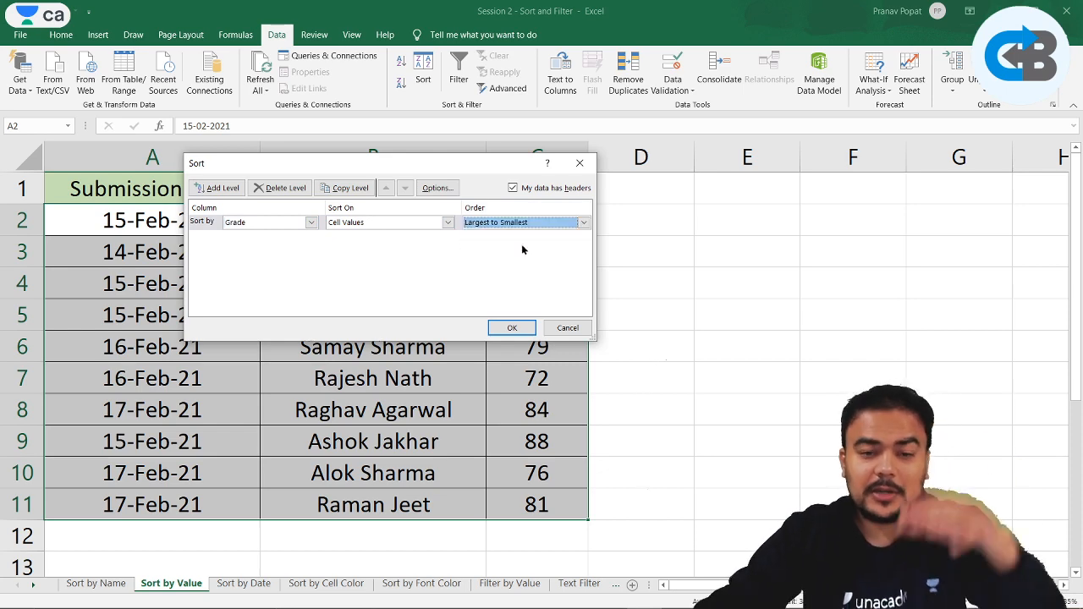
click(511, 327)
click(641, 255)
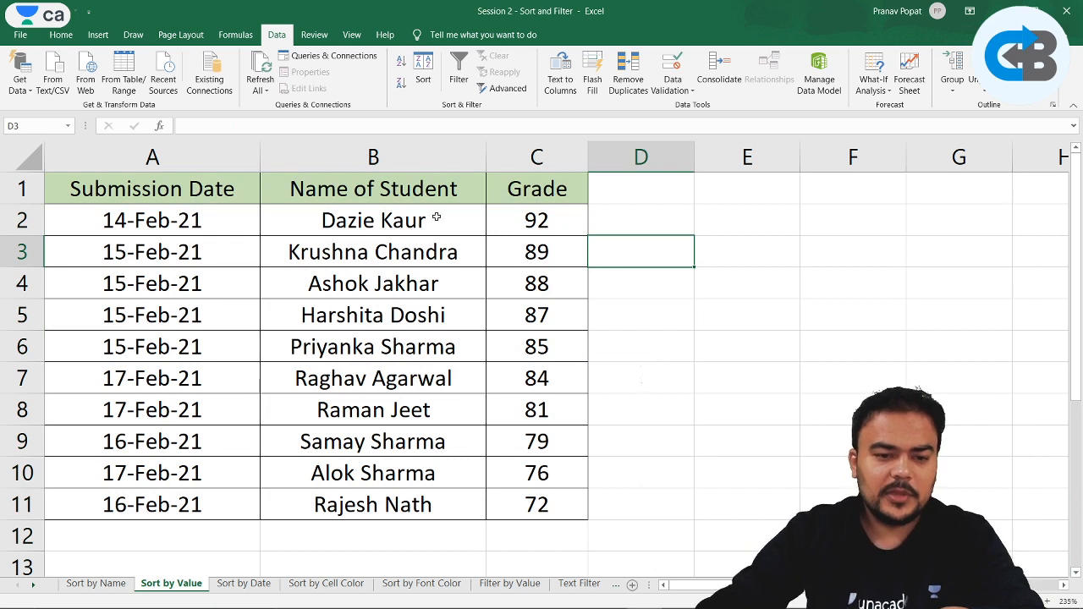
click(524, 220)
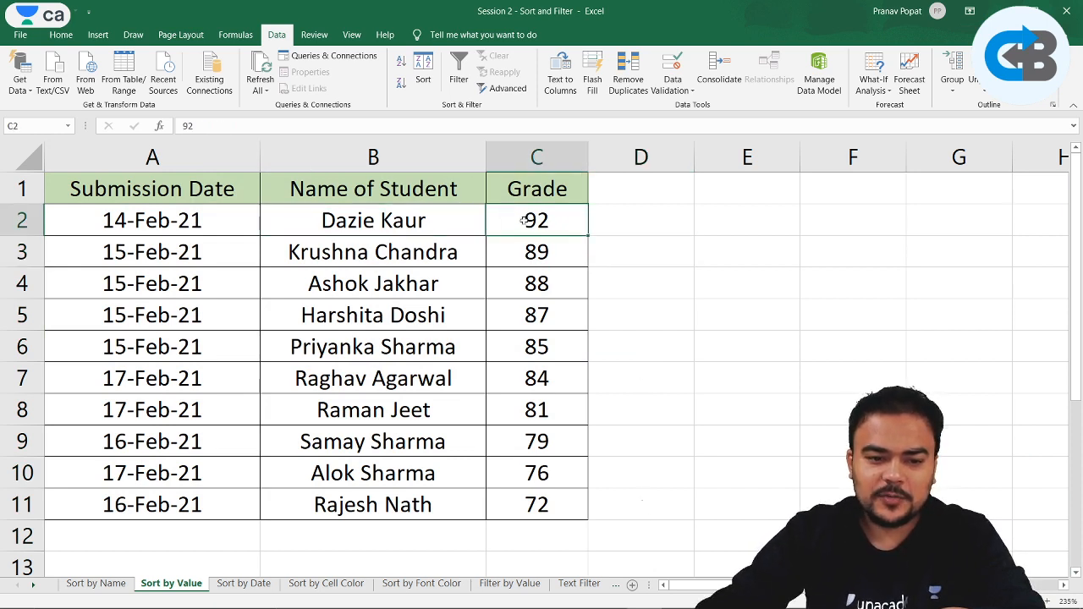
click(453, 250)
click(525, 251)
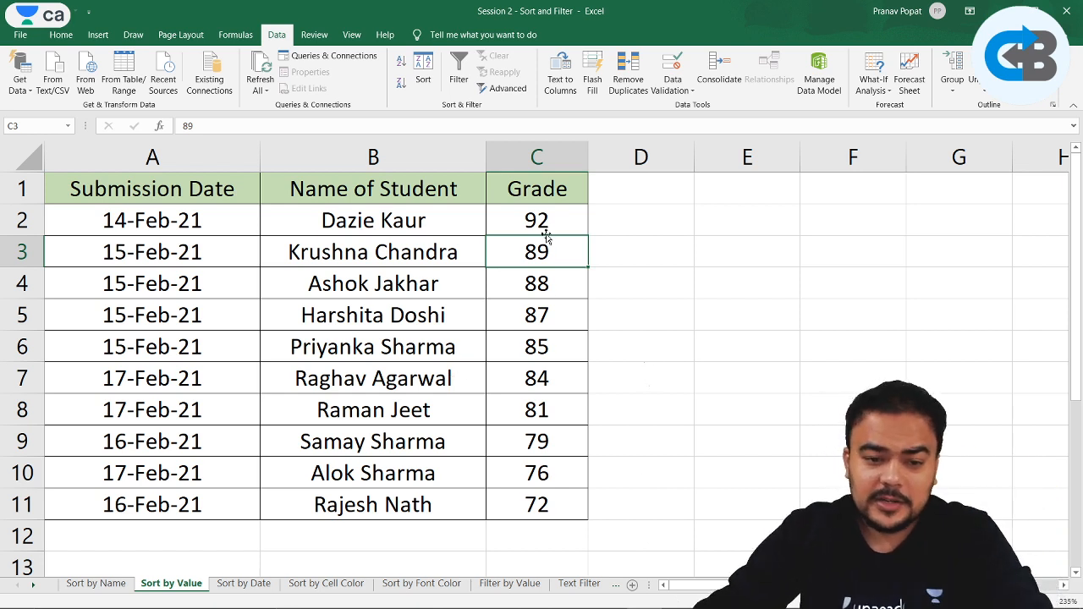
drag(542, 222, 534, 447)
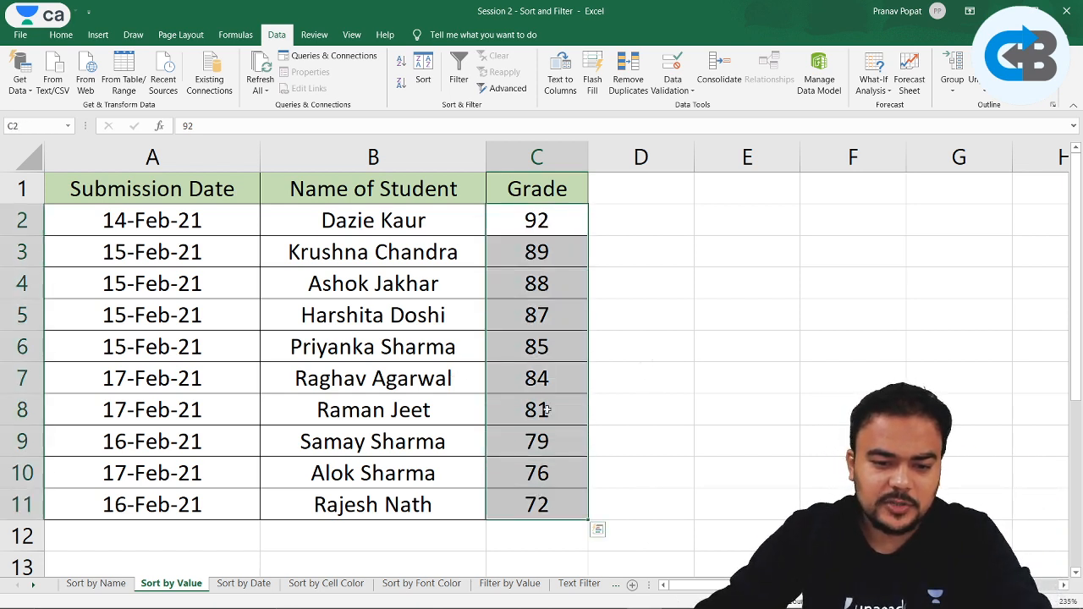
- Check the Grade, Name of Student and Submission Date cells in the first data row of the sorted table
click(548, 408)
click(545, 219)
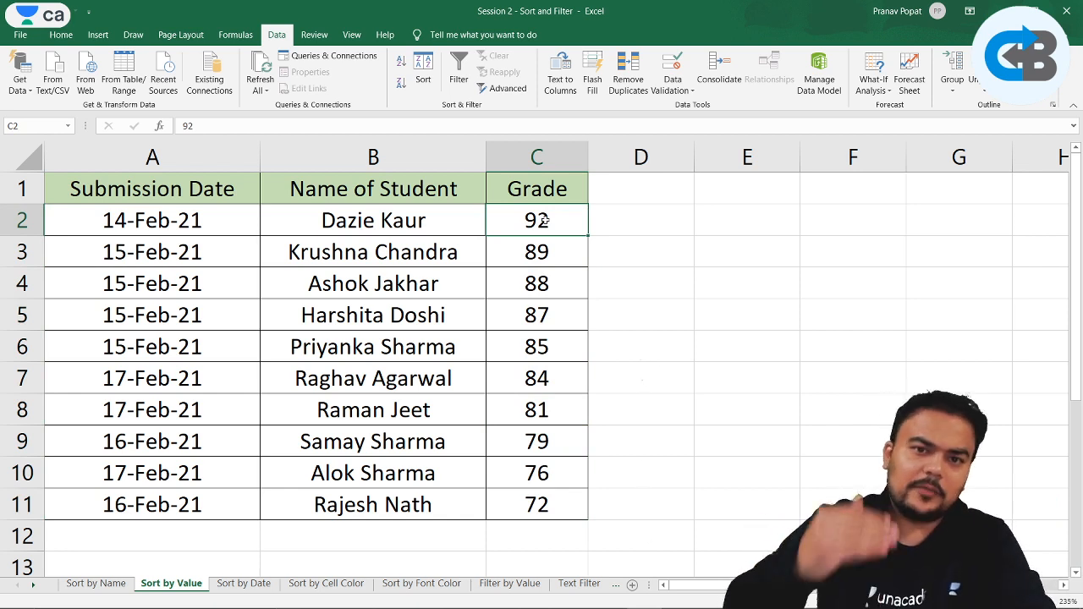
click(426, 233)
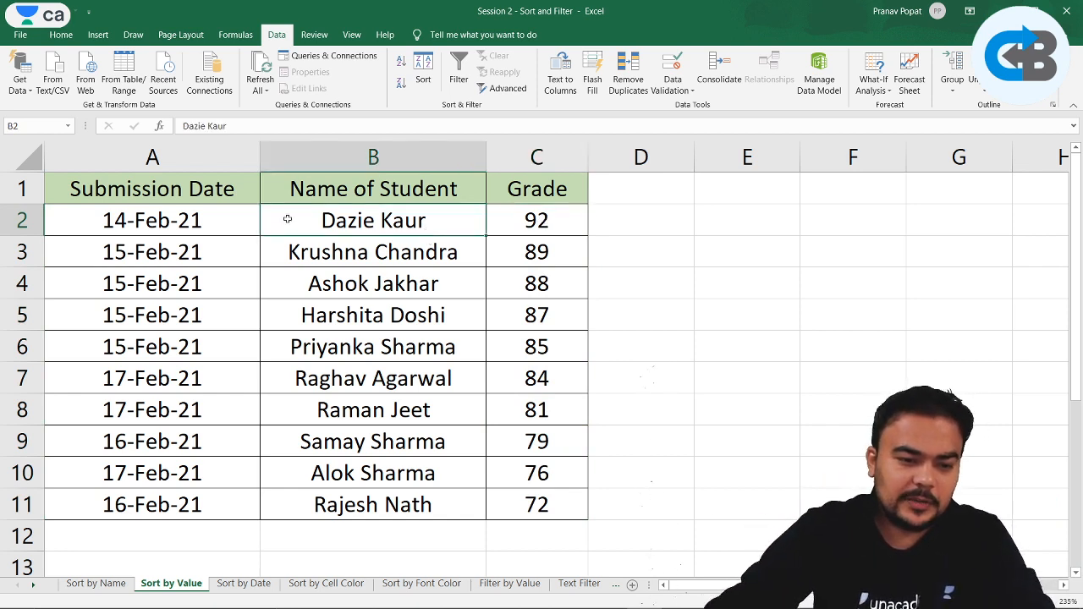
click(235, 221)
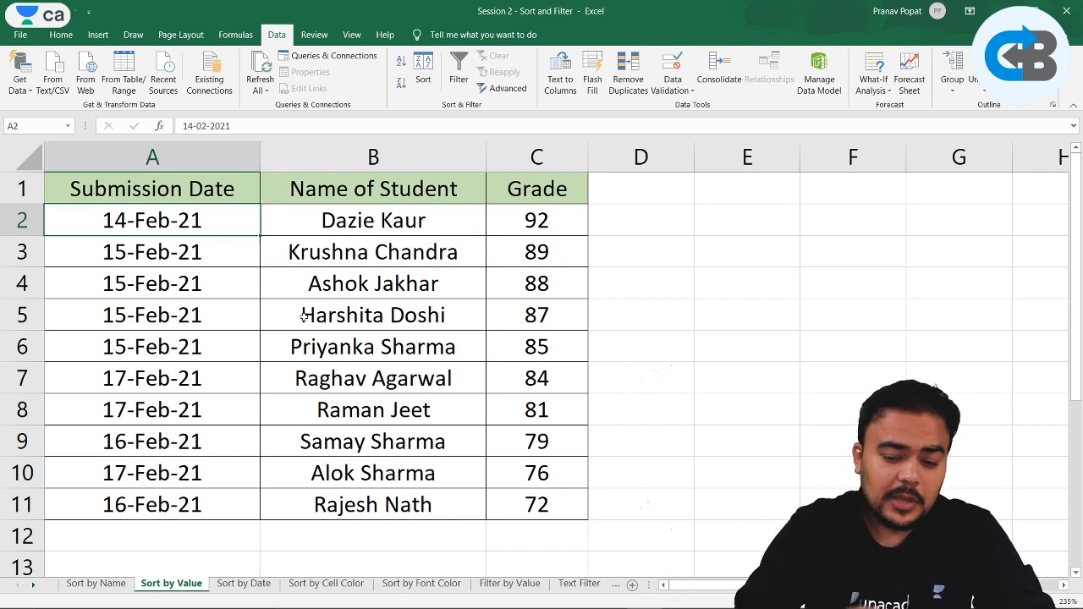
- On the Sort by Date sheet, start a Sort of the whole table A1:C11 with Submission Date as the sort column
click(254, 584)
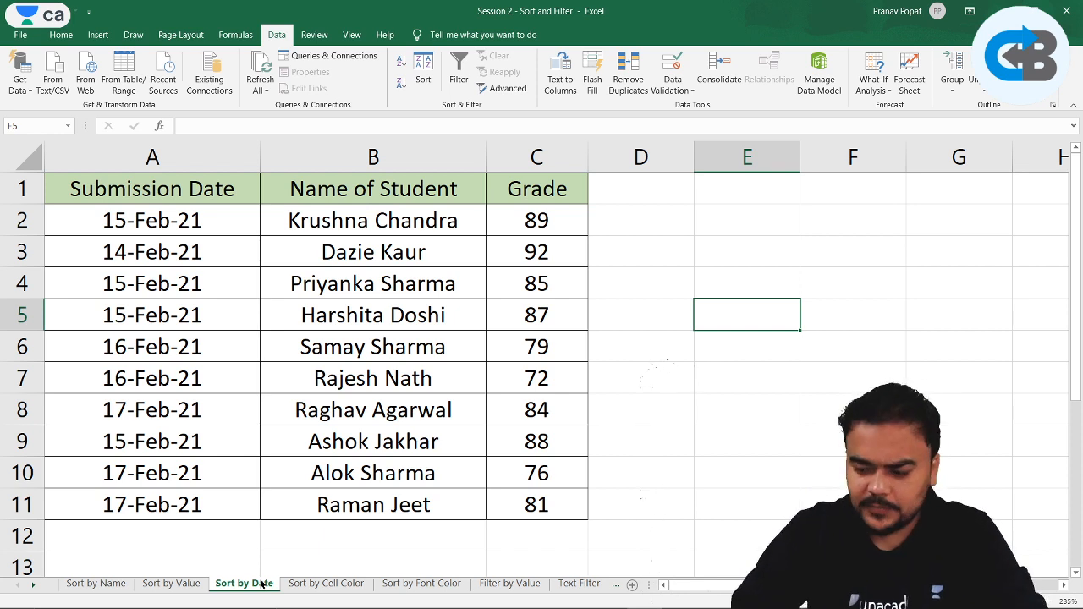
drag(134, 193, 508, 507)
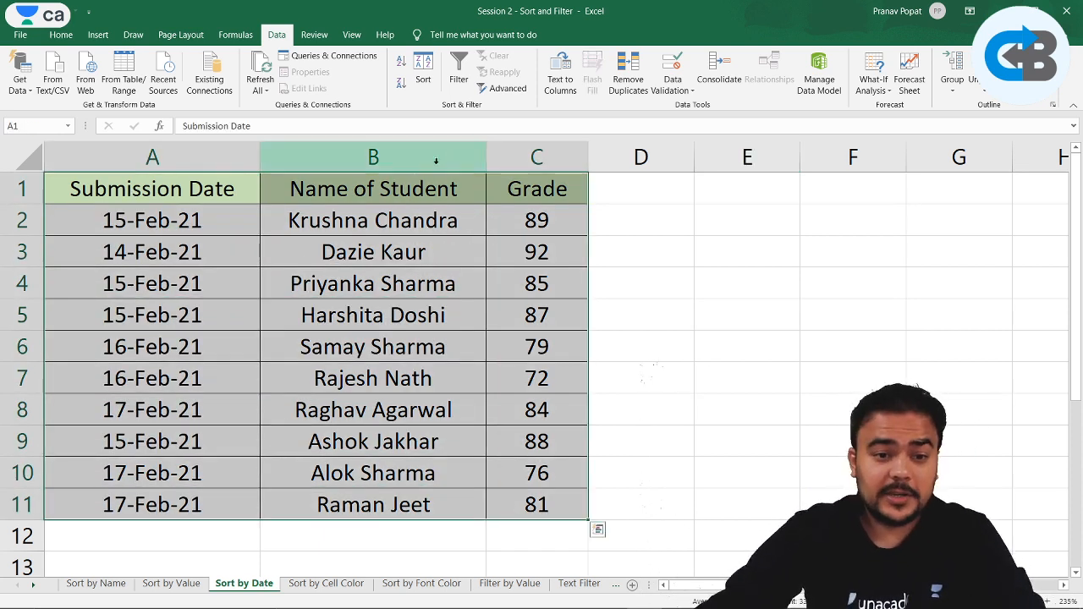
click(423, 74)
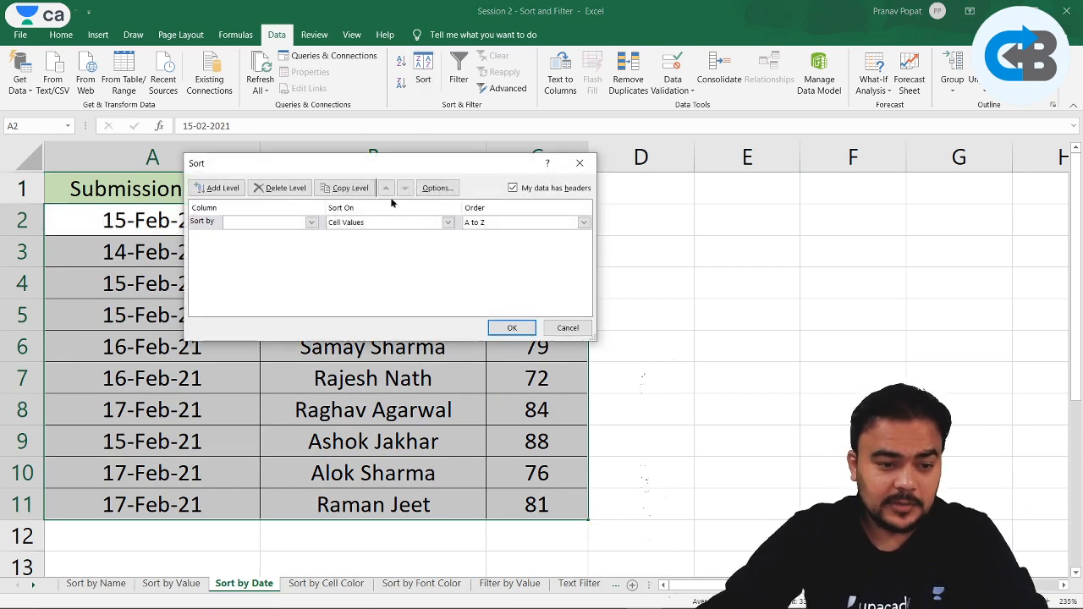
click(309, 223)
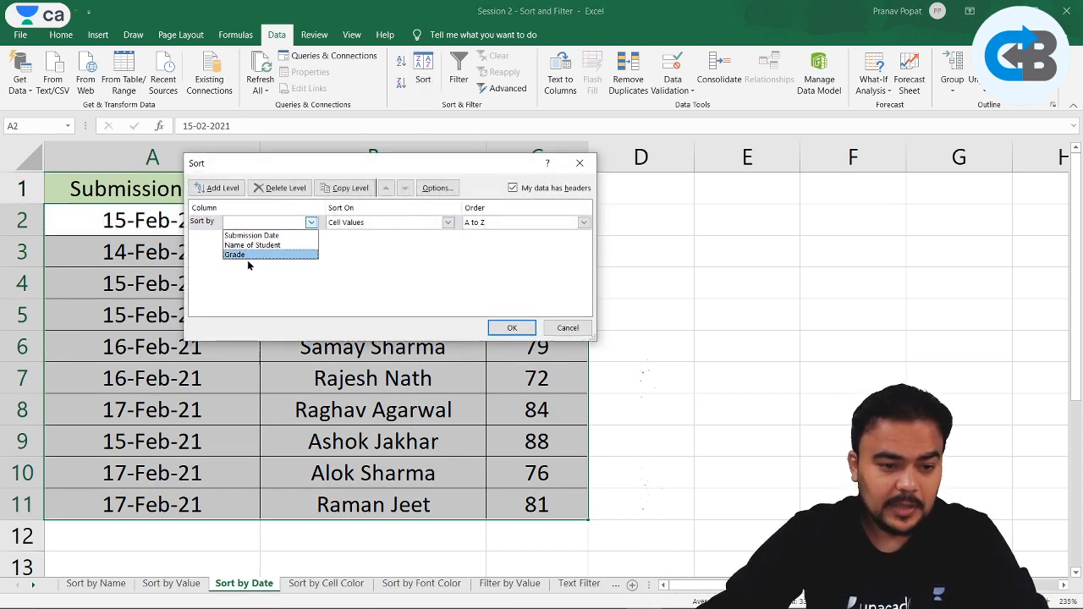
click(252, 236)
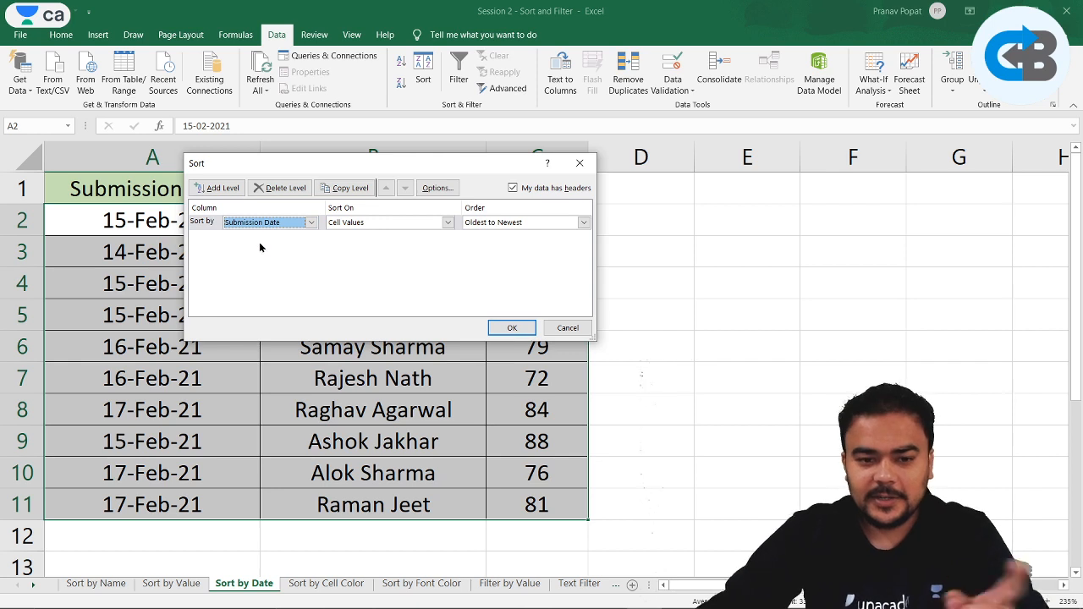
- Set the Submission Date sort order to Oldest to Newest and apply the sort
click(583, 223)
click(491, 234)
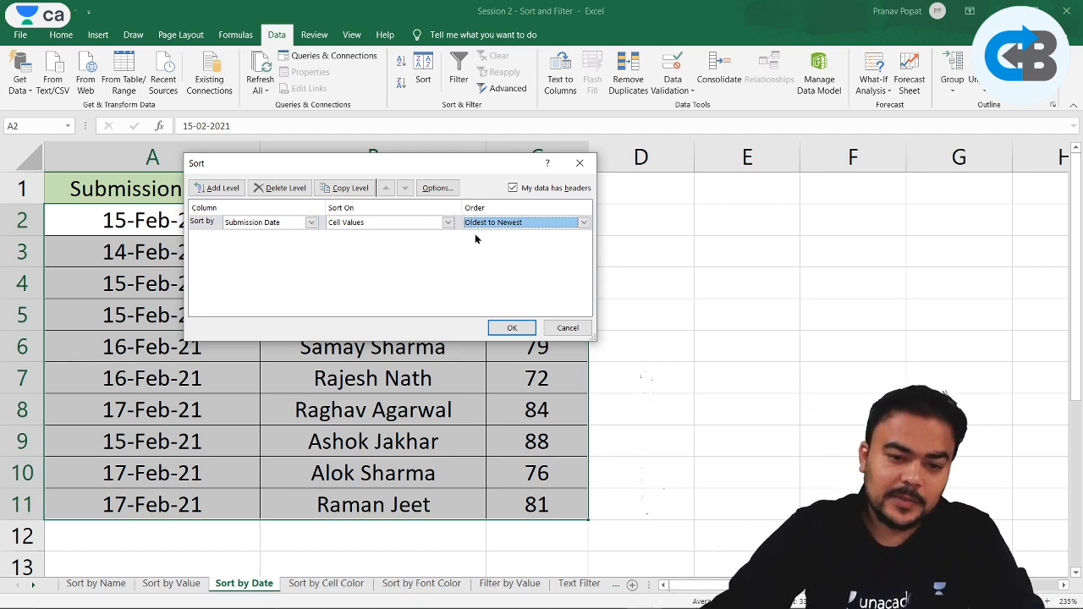
click(497, 224)
click(496, 223)
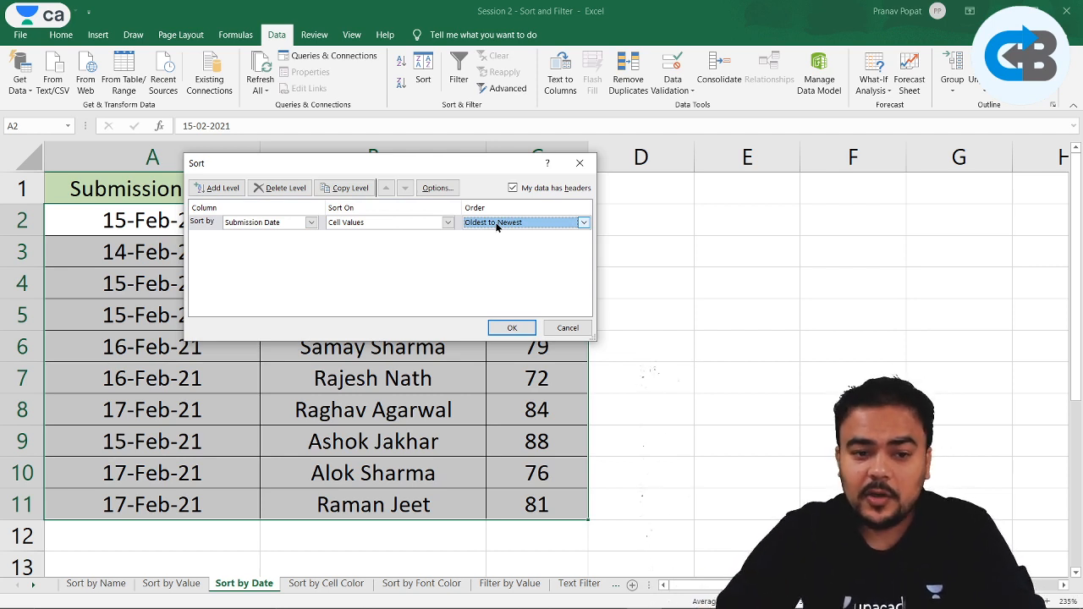
click(497, 224)
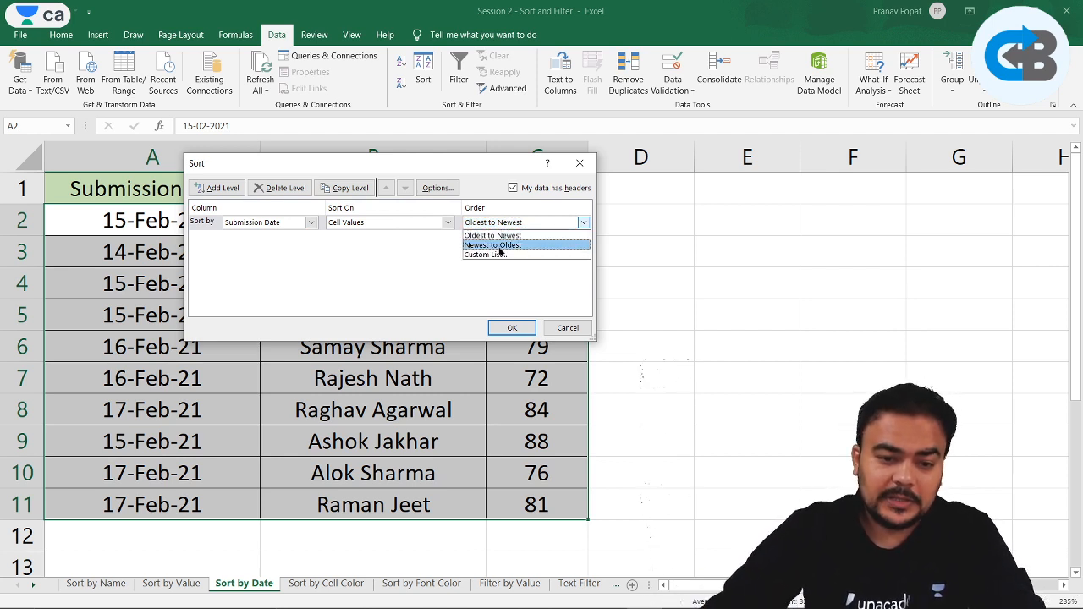
click(499, 248)
click(499, 224)
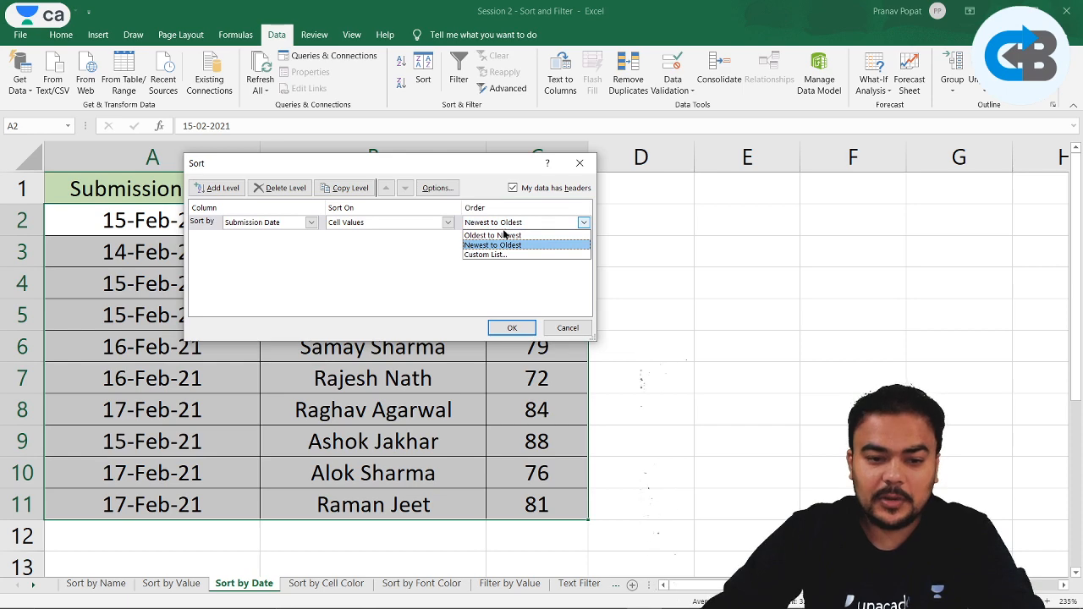
click(499, 237)
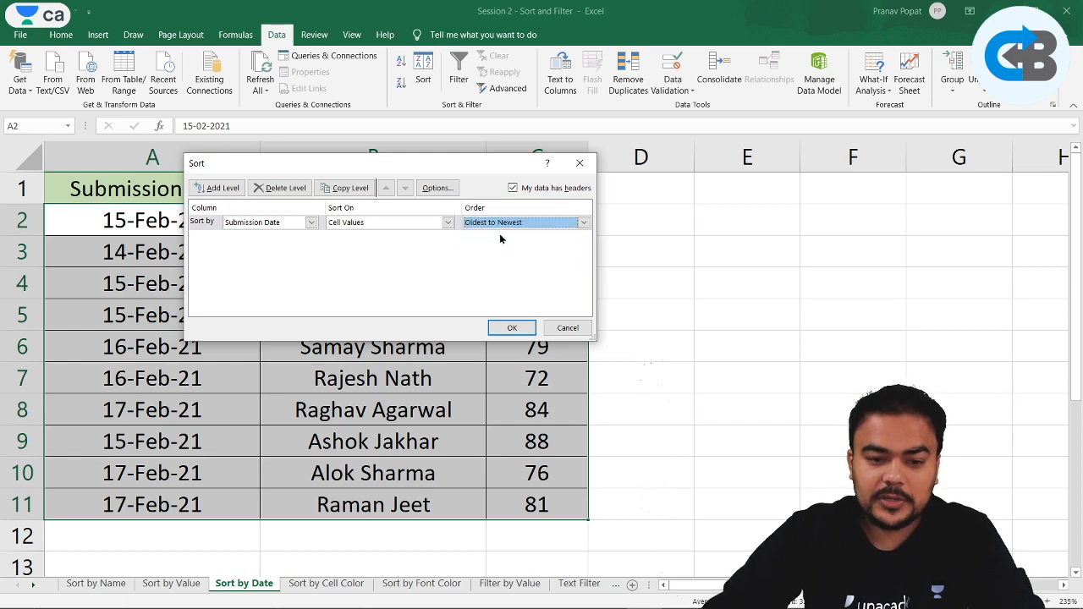
click(516, 329)
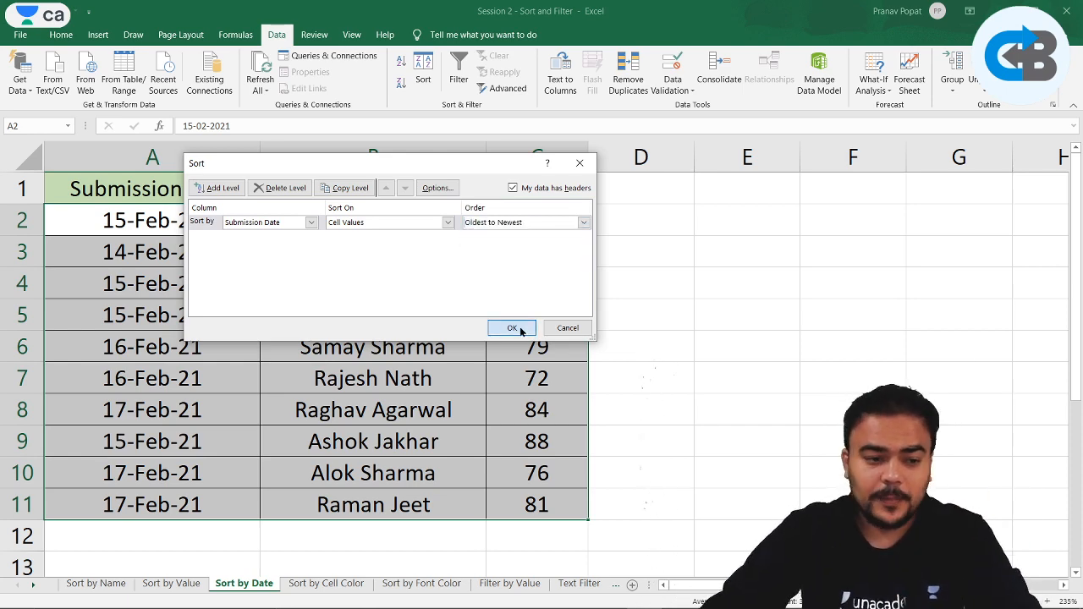
- Examine the Submission Date column and the data rows to check the date order
click(193, 245)
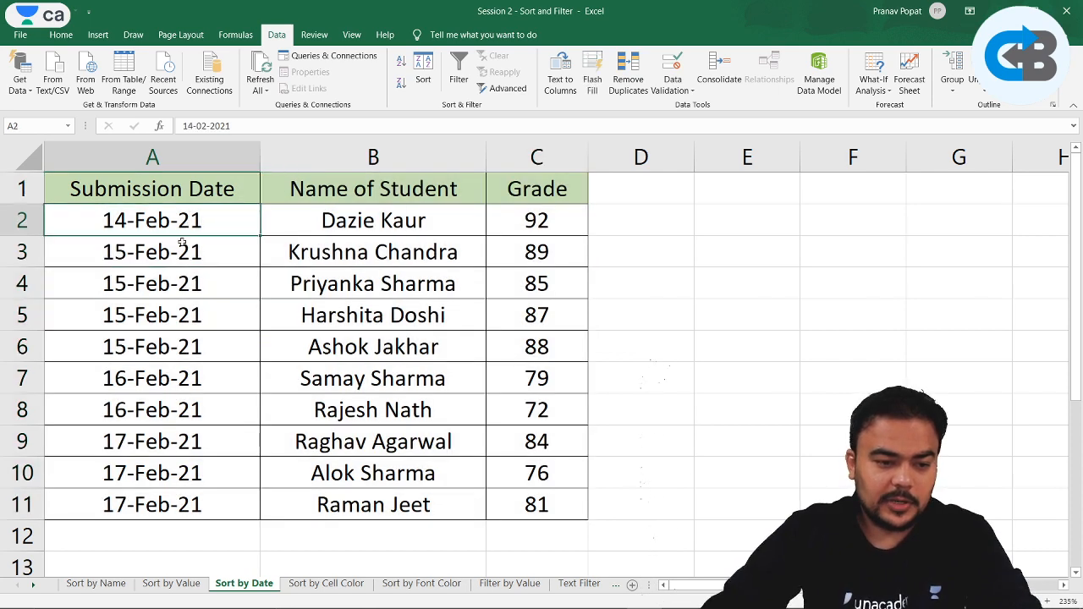
click(163, 284)
click(135, 316)
click(138, 378)
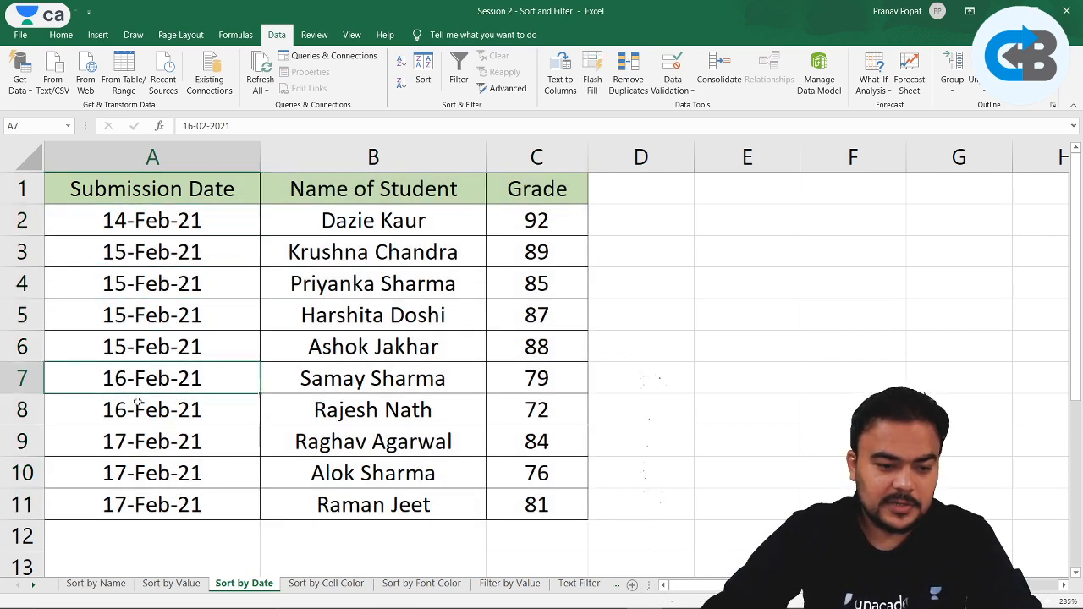
click(138, 404)
click(125, 439)
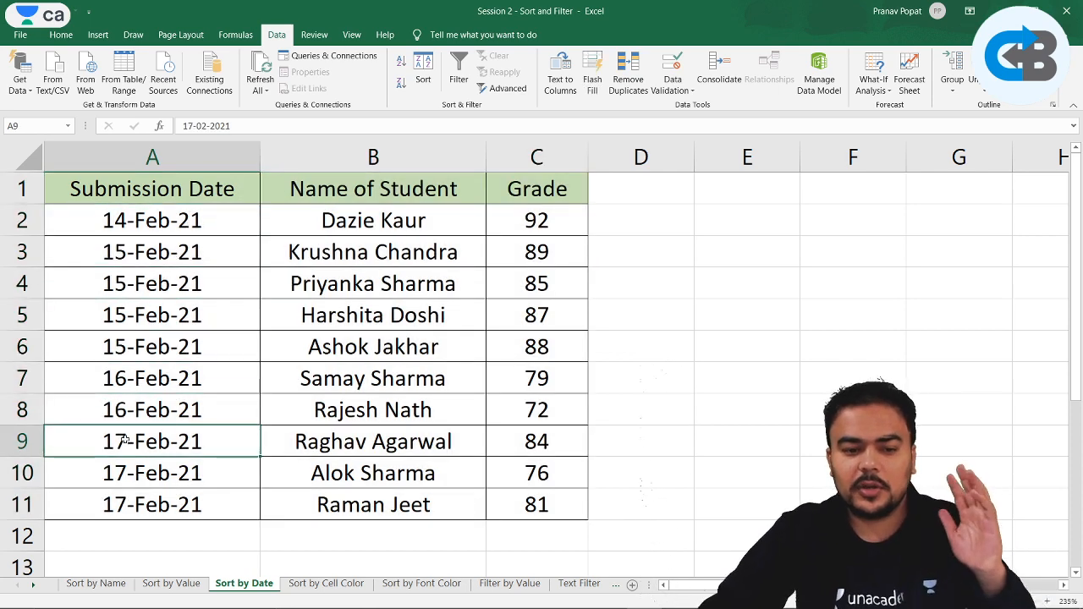
drag(167, 220, 497, 514)
click(406, 347)
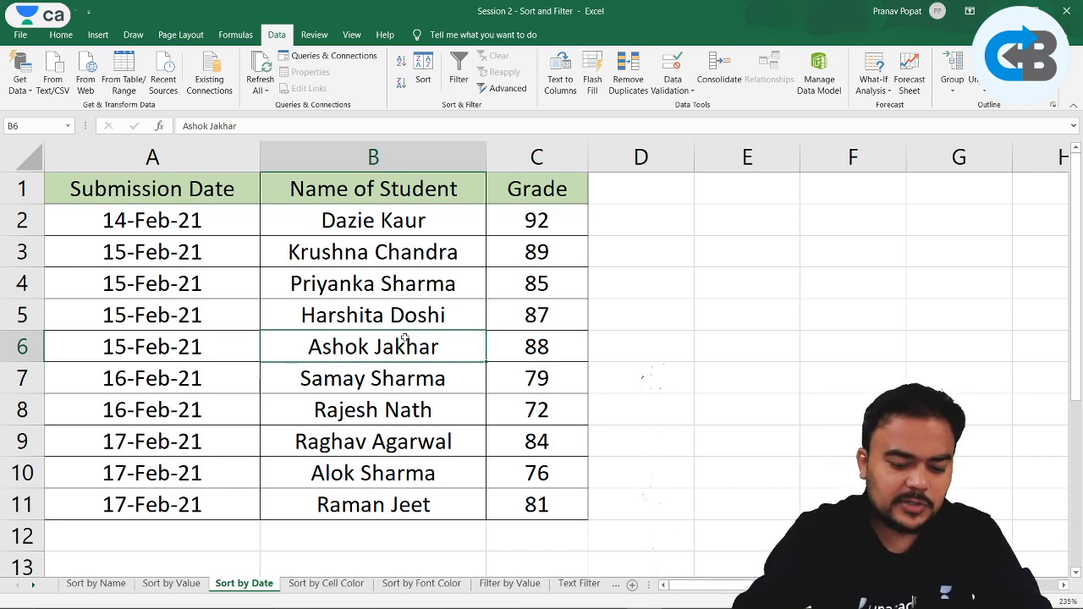
- On the Sort by Cell Color sheet, examine the yellow-filled rows 6 and 7
key(ctrl+Page_Down)
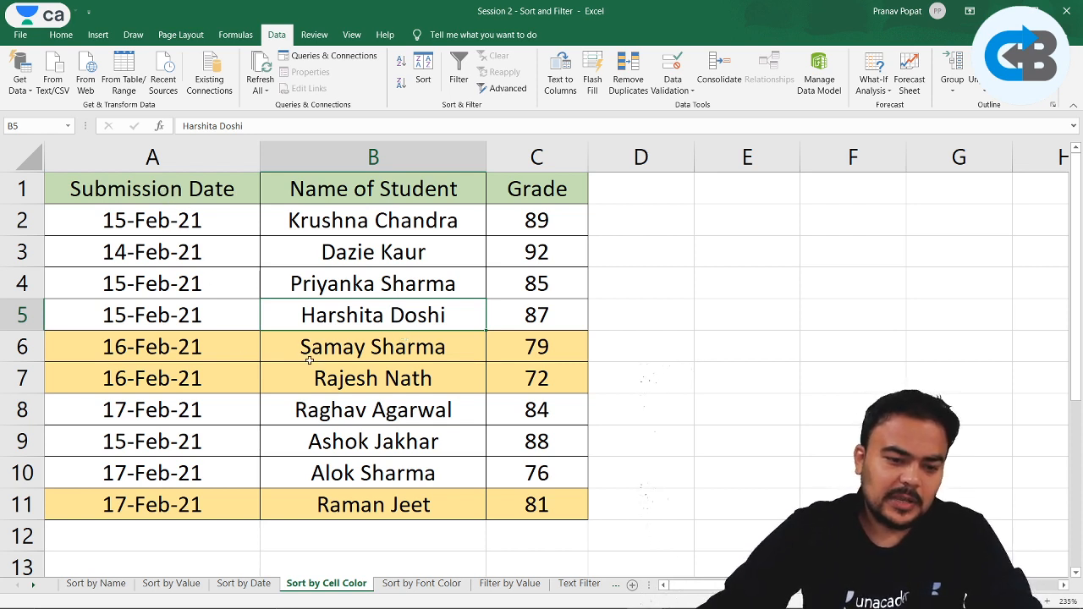
drag(333, 353, 335, 381)
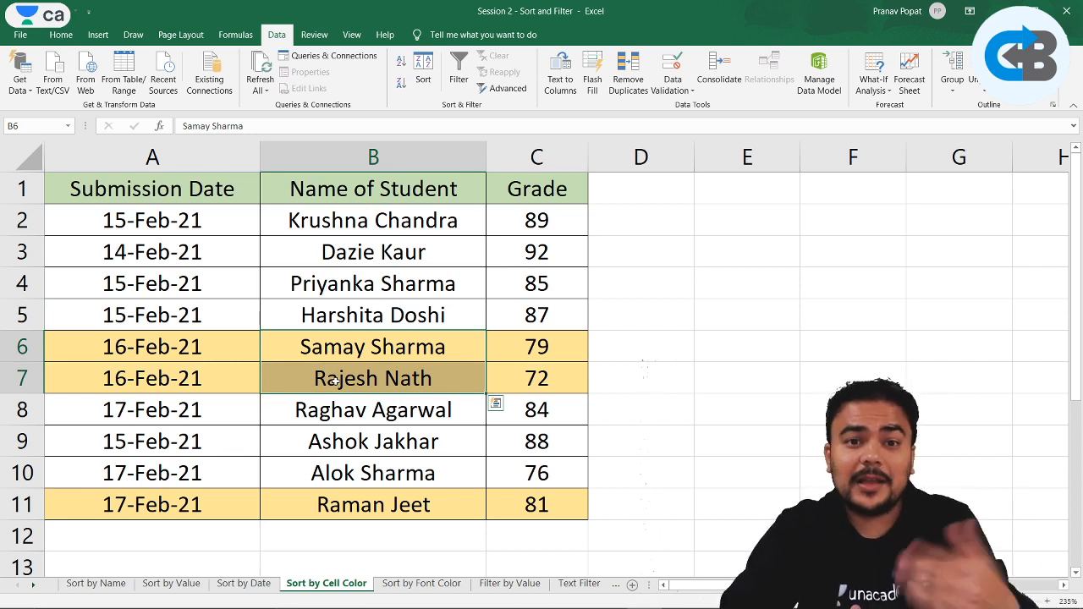
drag(224, 348, 428, 361)
drag(222, 376, 474, 379)
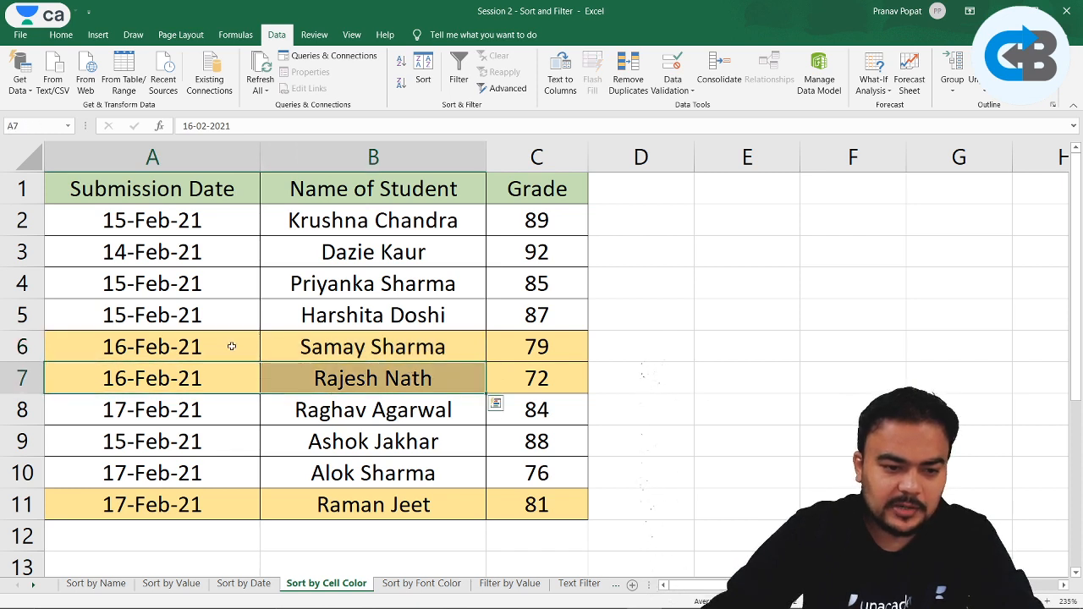
drag(230, 347, 495, 349)
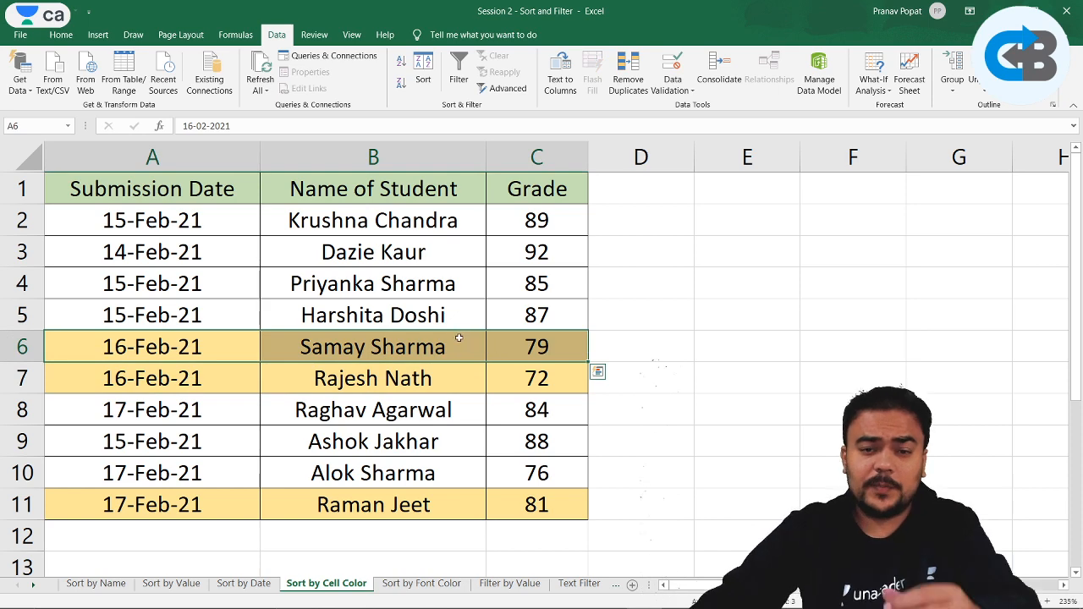
- Start a Sort of the whole table A1:C11 with Name of Student as the sort column
drag(141, 199, 540, 498)
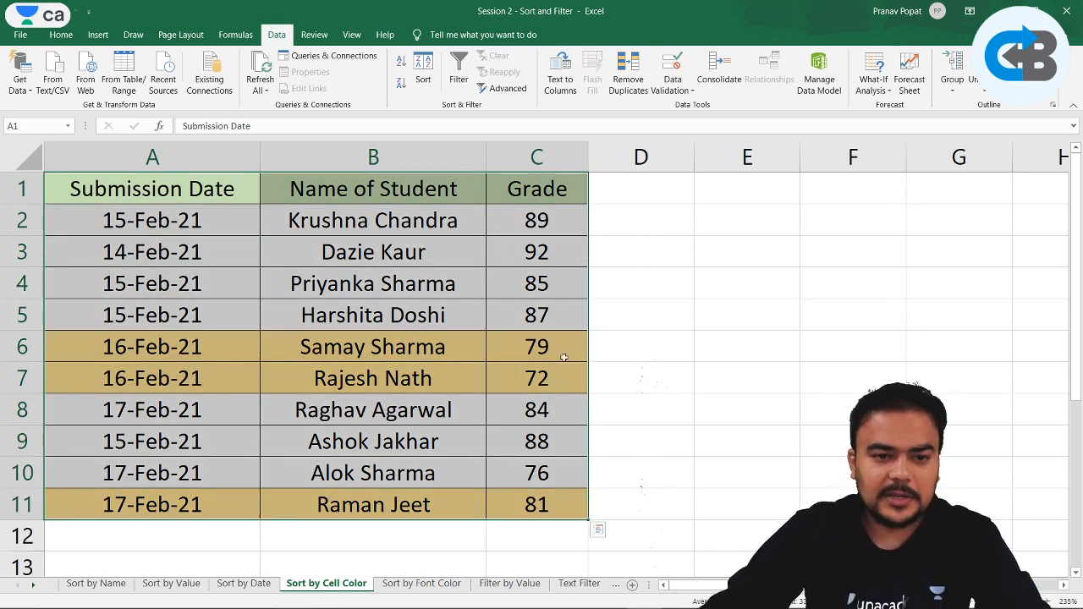
click(424, 76)
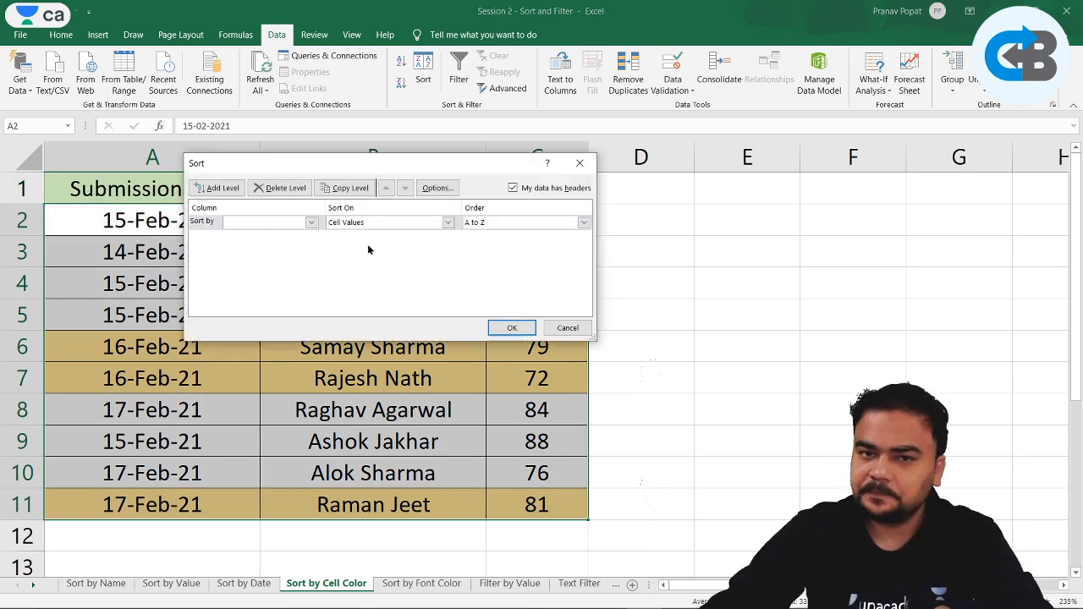
click(311, 222)
click(311, 222)
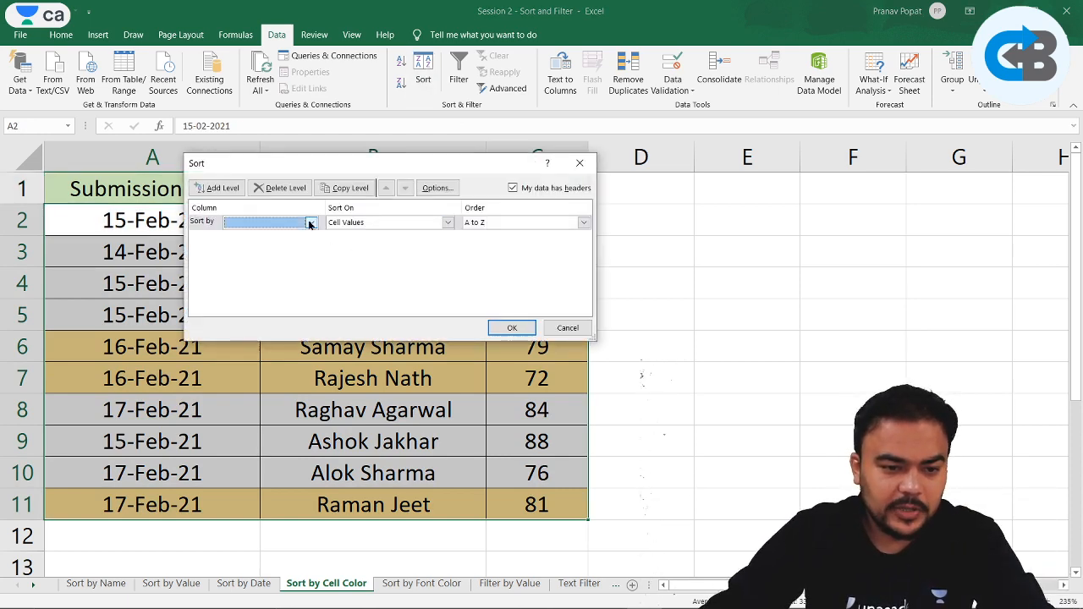
click(310, 222)
click(275, 245)
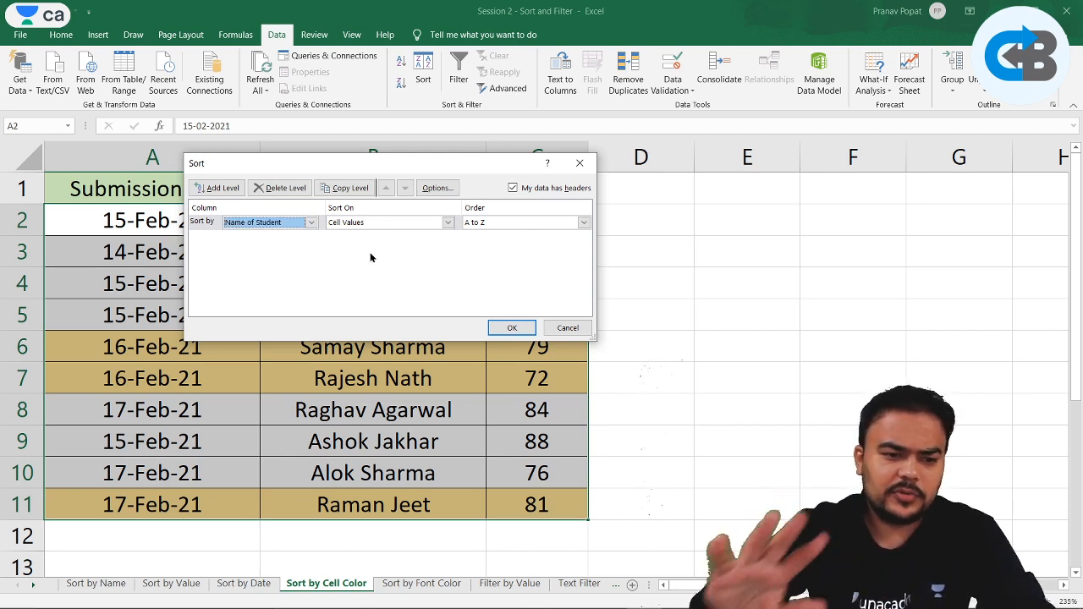
- Set the sort to Cell Color with the yellow fill On Top and apply it
click(394, 222)
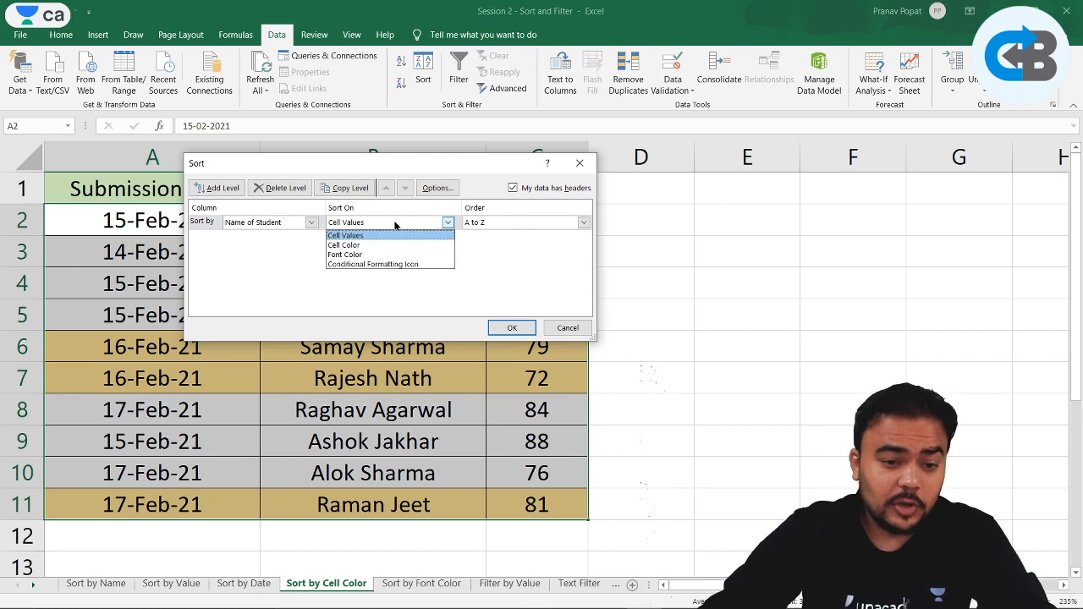
click(395, 222)
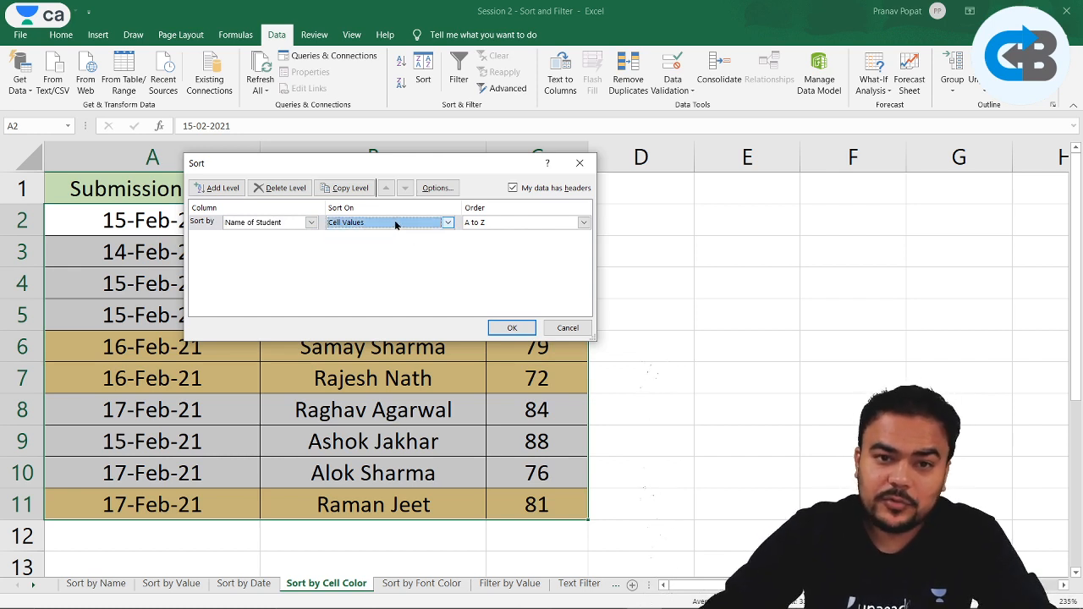
click(395, 223)
click(357, 245)
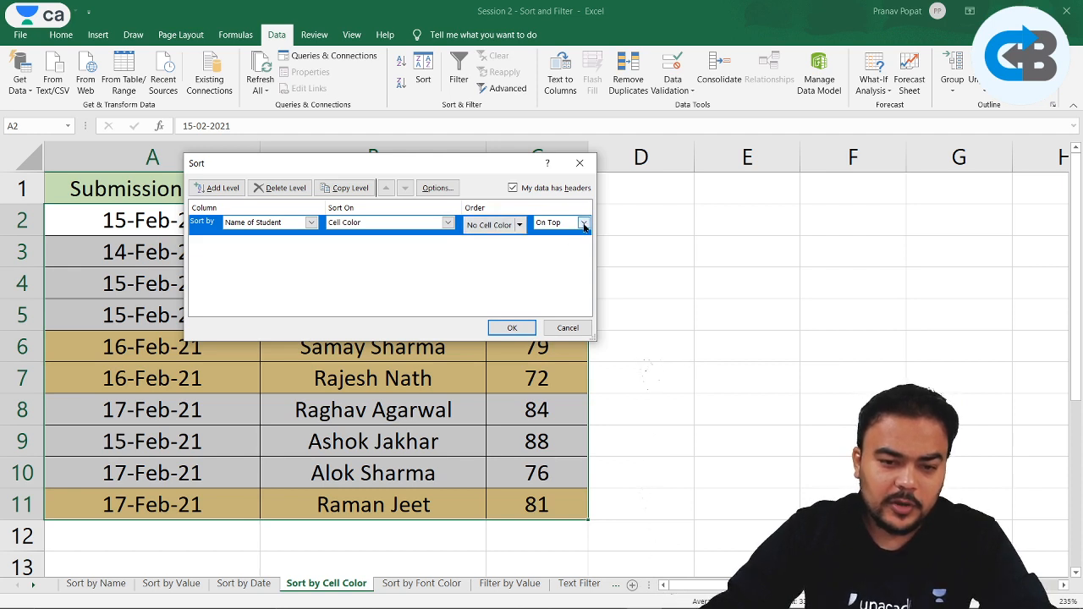
click(506, 226)
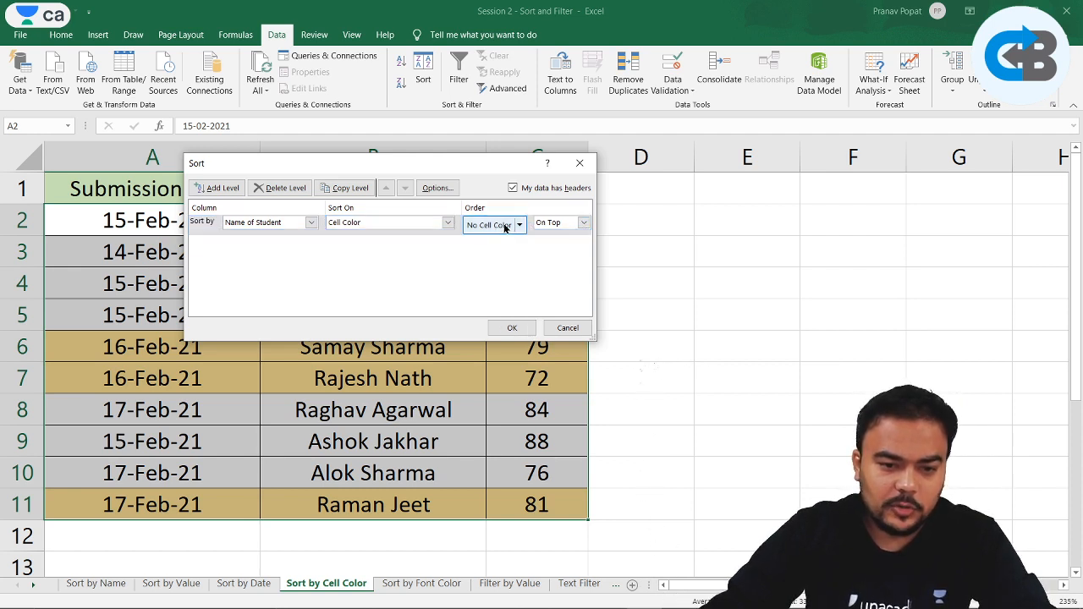
click(520, 226)
click(476, 266)
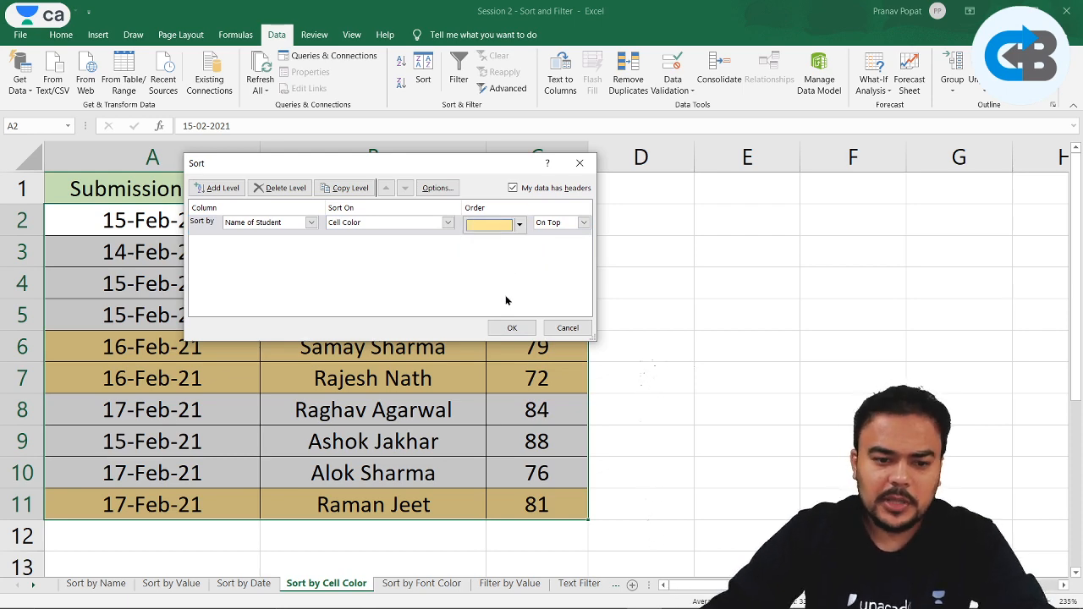
click(509, 328)
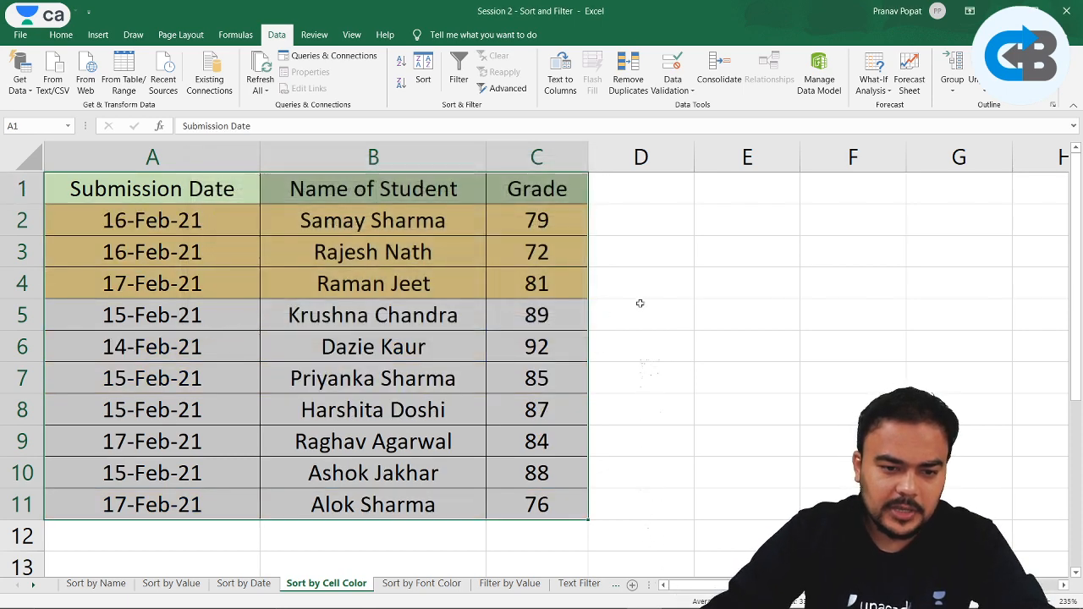
- Check the yellow-filled rows 2 to 4 of the table sorted by cell color
click(641, 303)
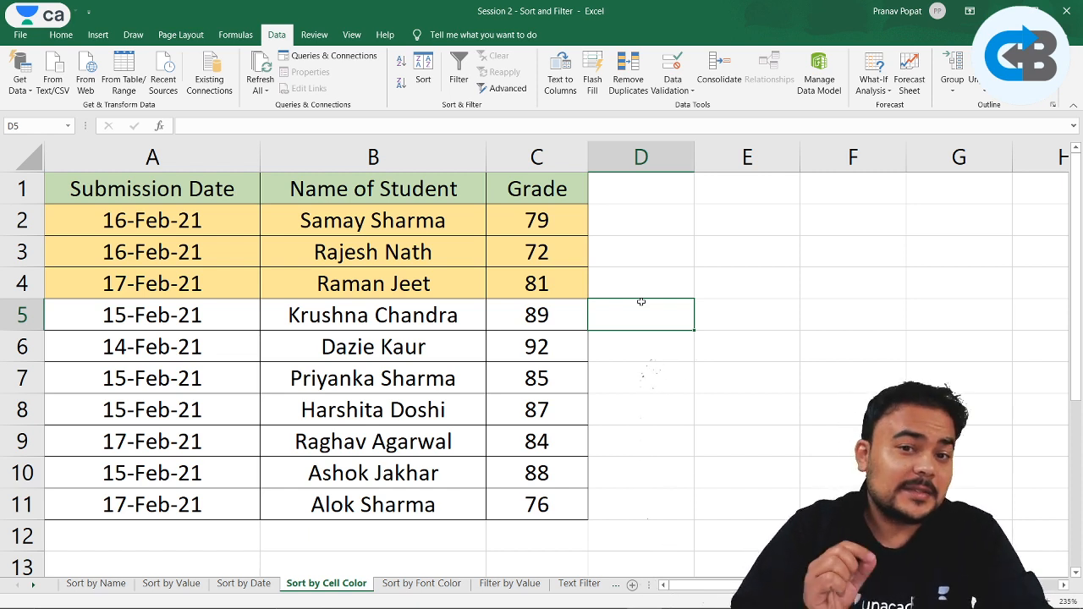
drag(546, 222, 138, 291)
click(654, 307)
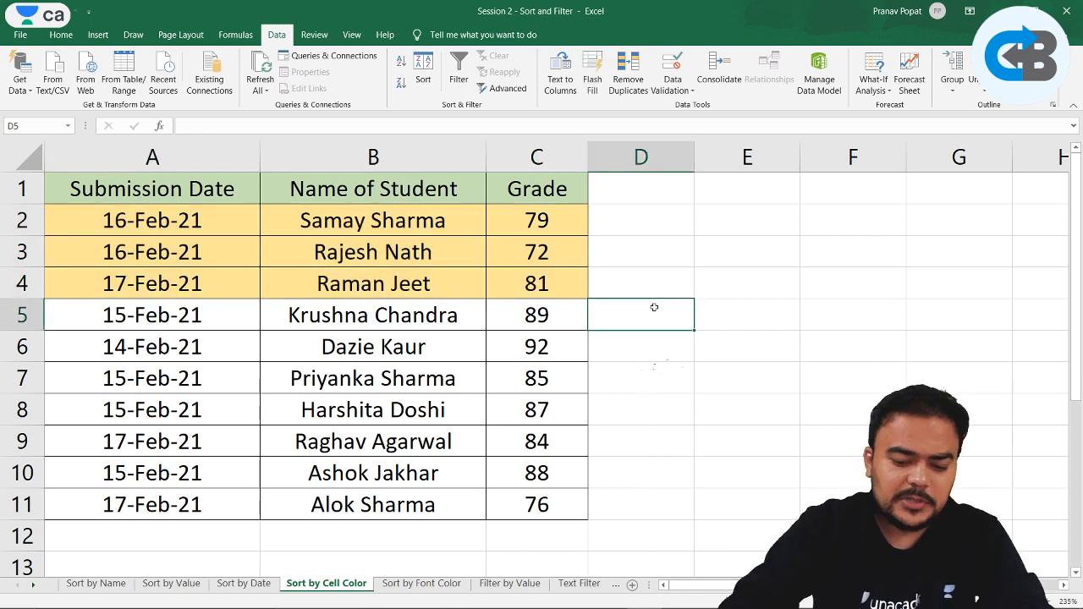
- On the Sort by Font Color sheet, examine the red grades in C6, C7 and C10
key(ctrl+Page_Down)
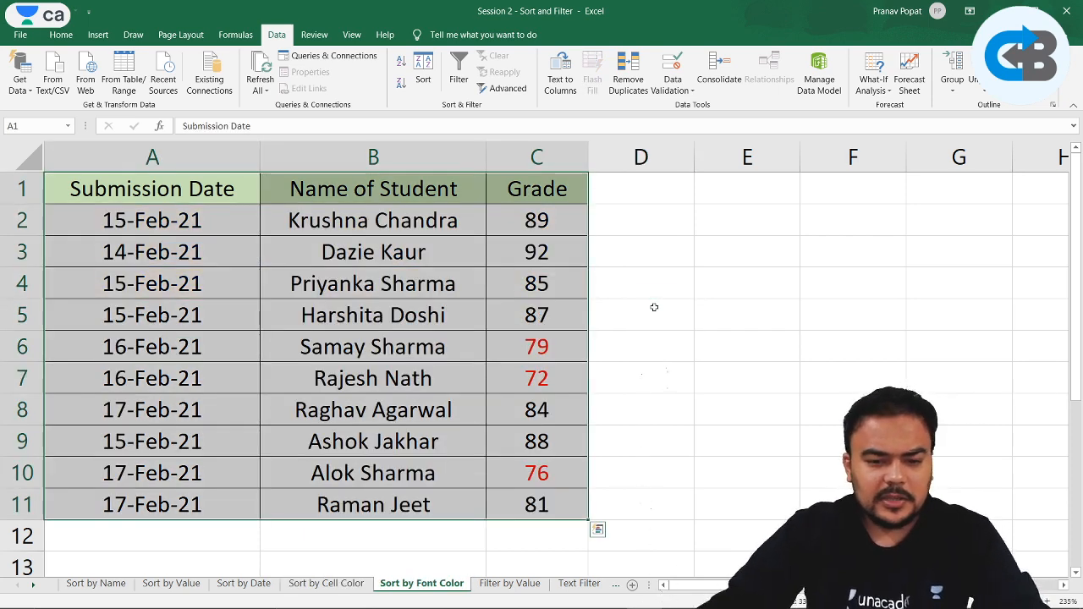
click(654, 308)
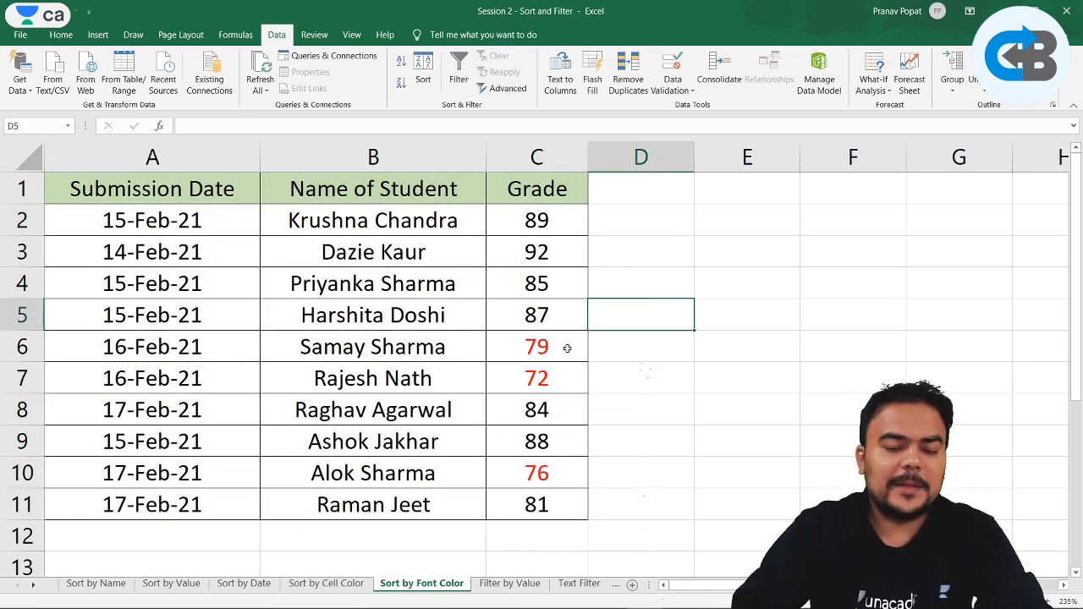
click(567, 348)
click(555, 376)
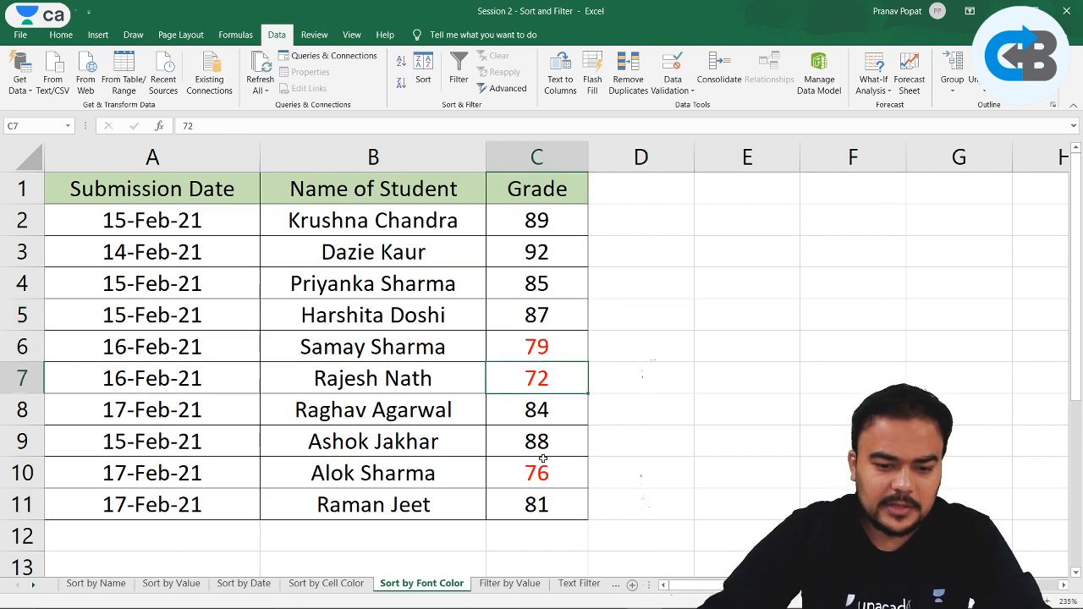
click(544, 472)
click(559, 354)
click(554, 375)
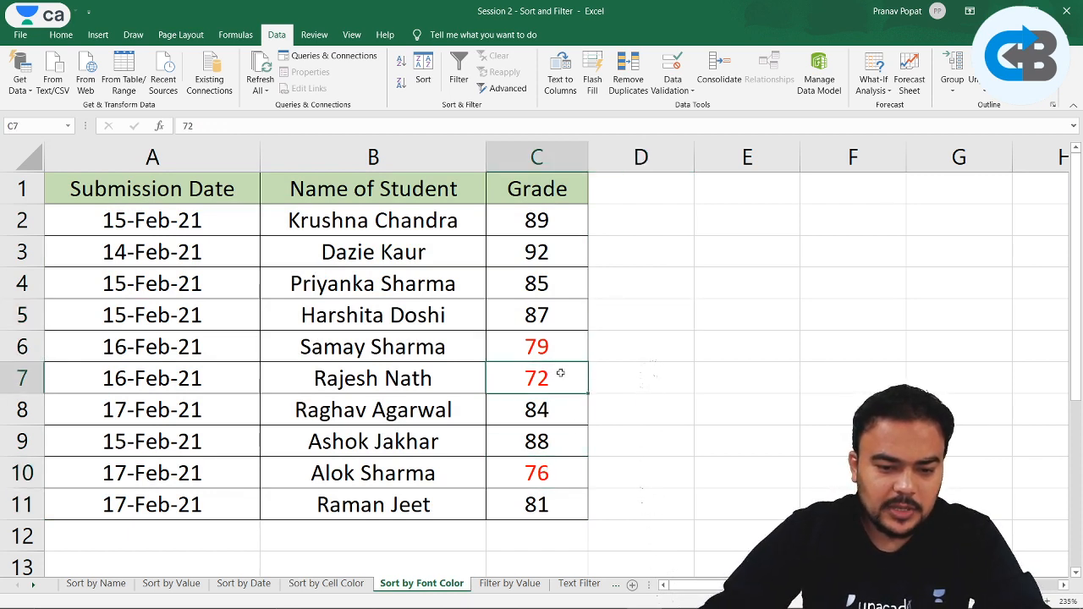
click(570, 479)
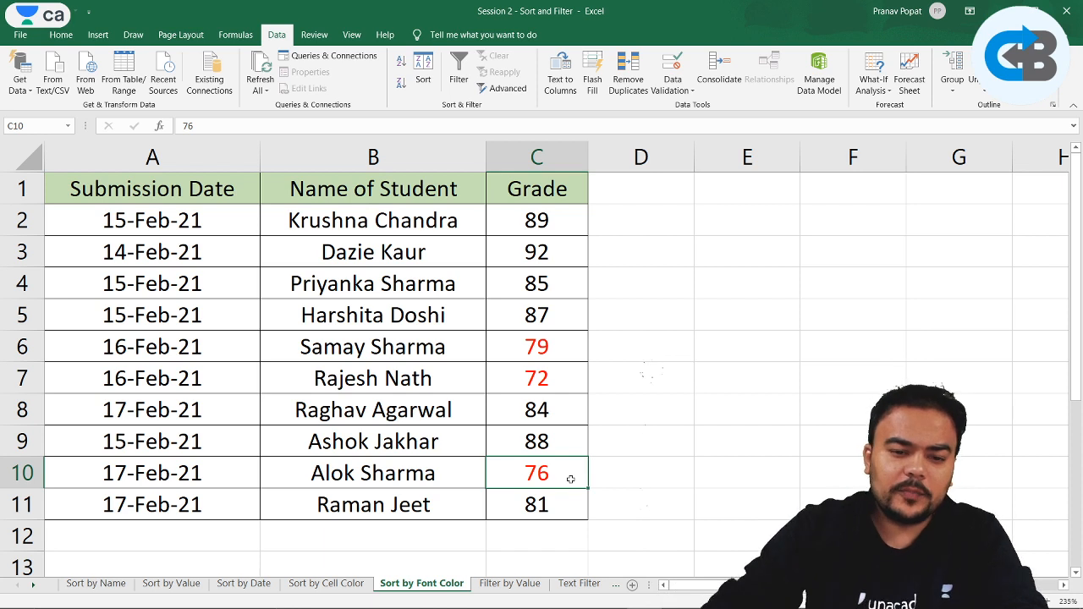
drag(555, 343, 546, 378)
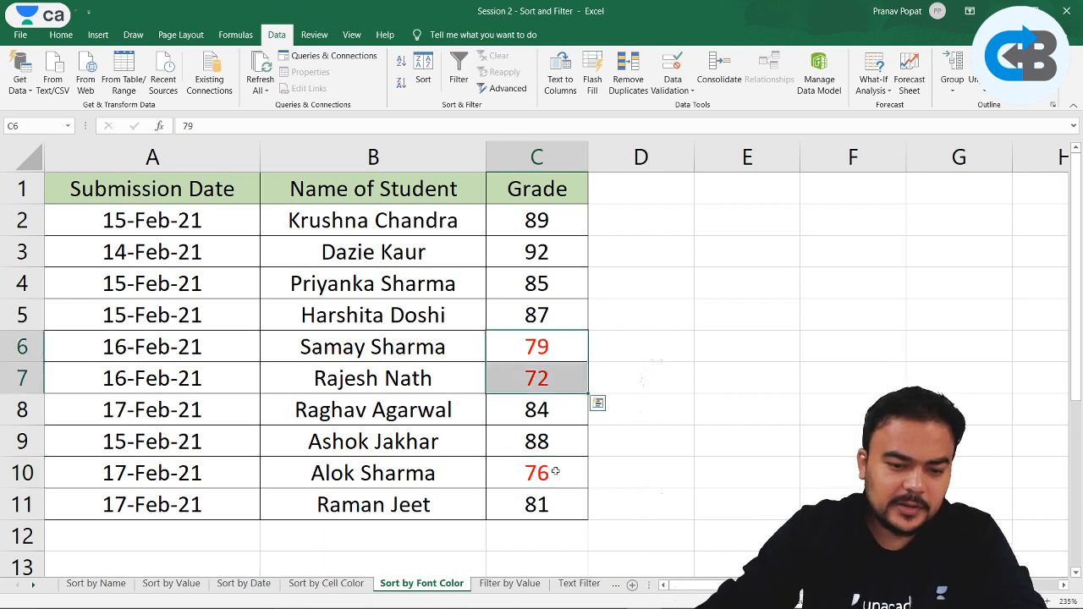
click(555, 471)
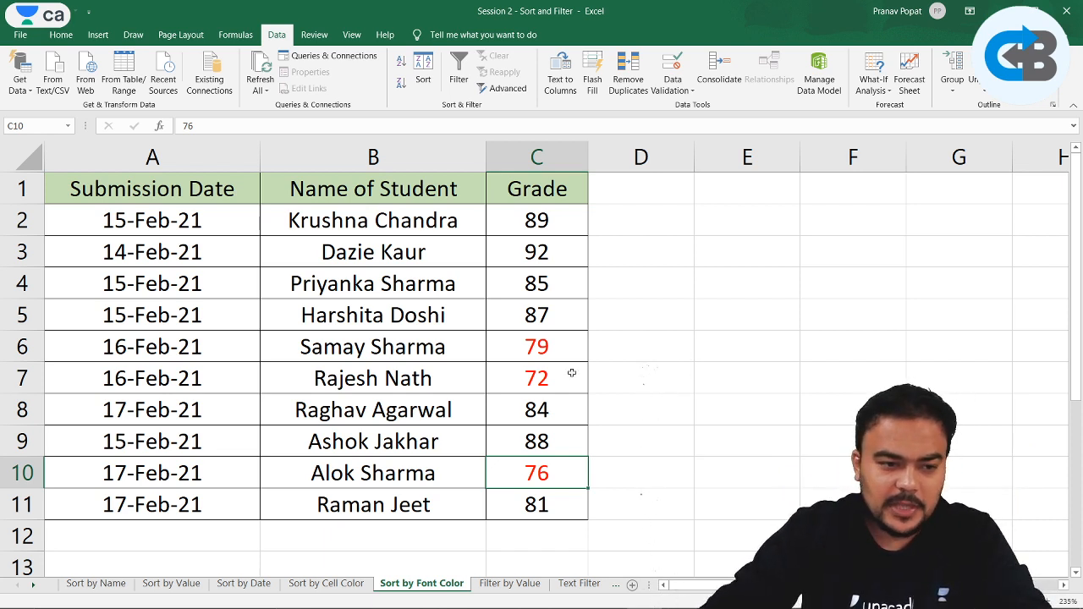
- Start a Sort of the whole table A1:C11 with Grade as the sort column
drag(198, 189, 524, 500)
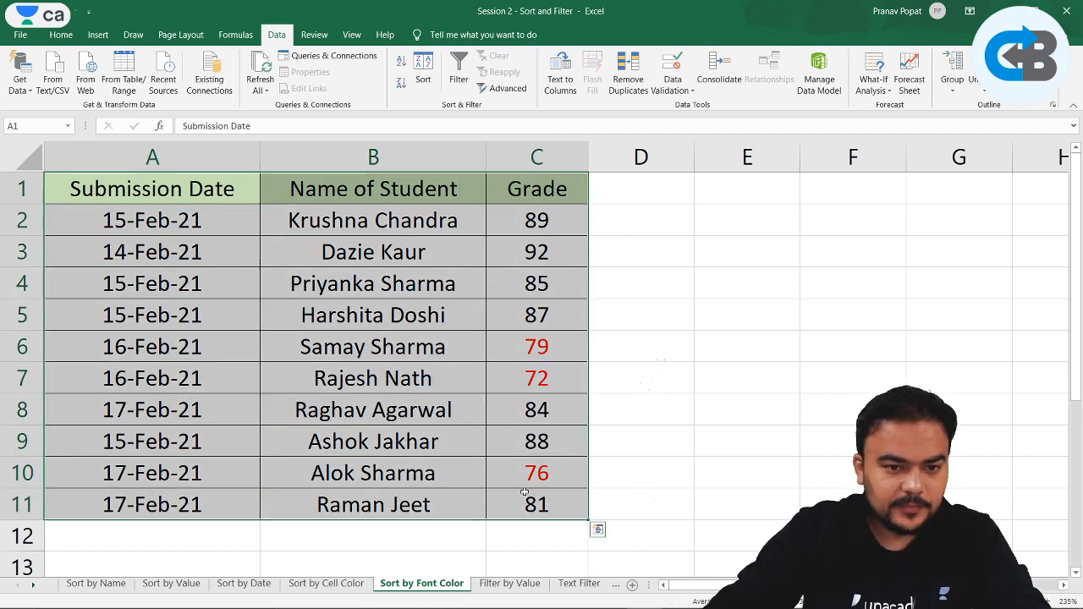
click(423, 72)
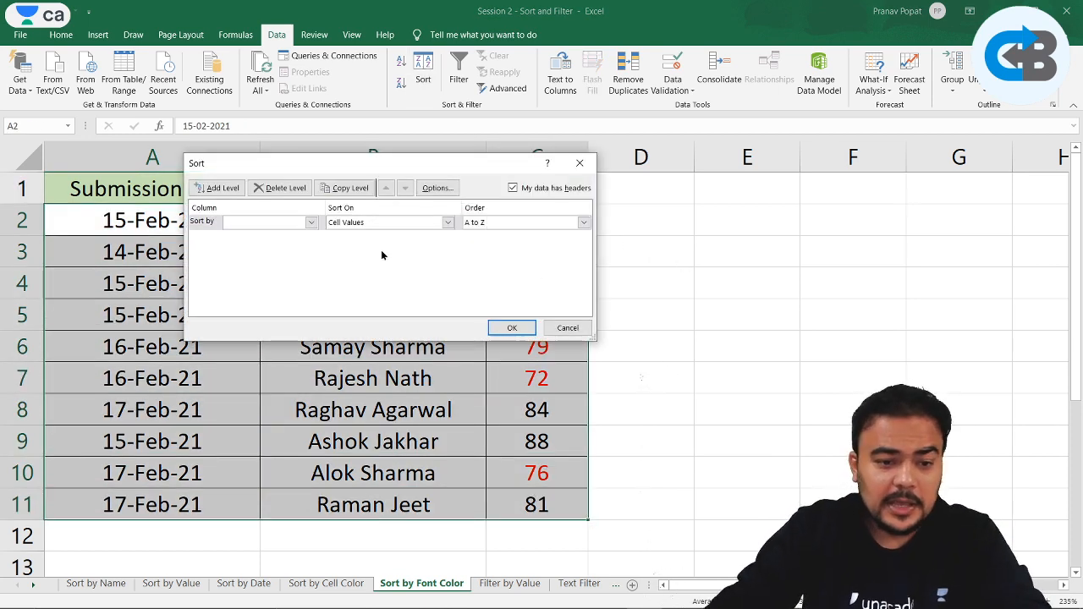
click(282, 224)
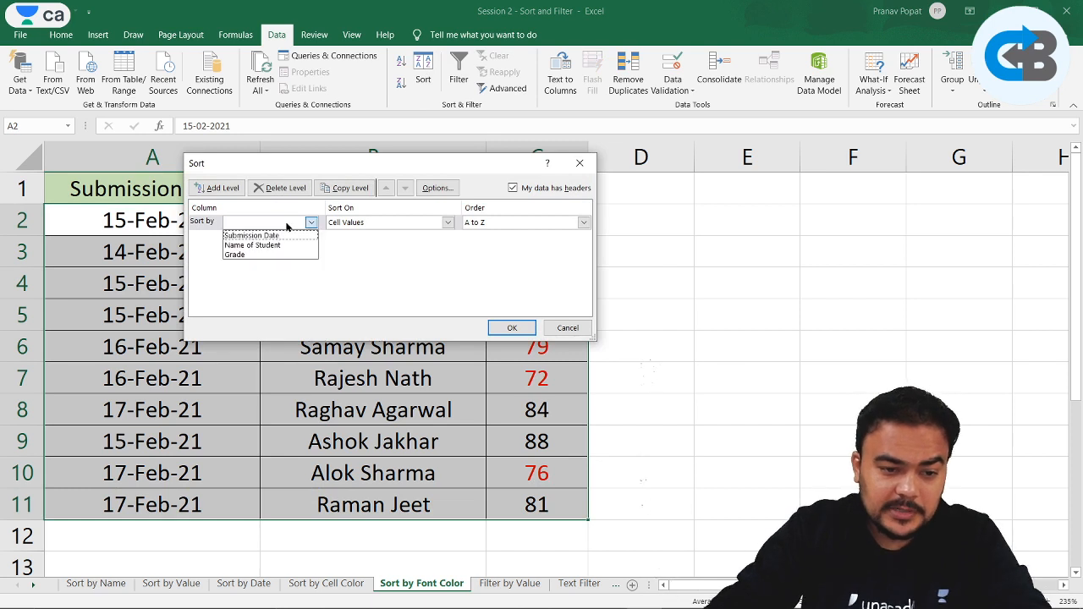
click(247, 253)
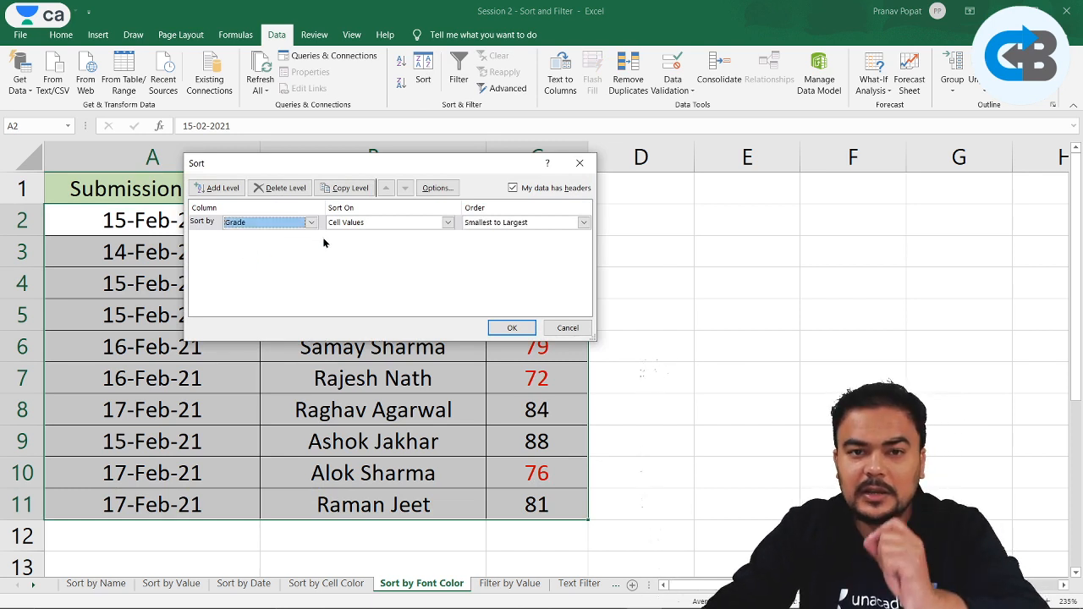
- Set the sort to Font Color with red On Top and apply it
click(354, 223)
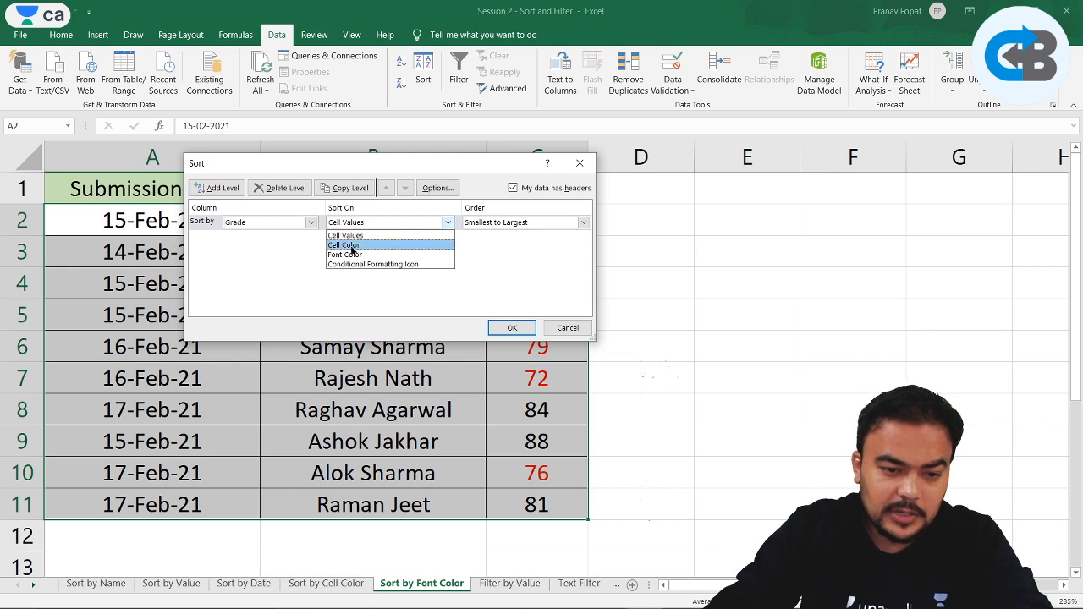
click(345, 254)
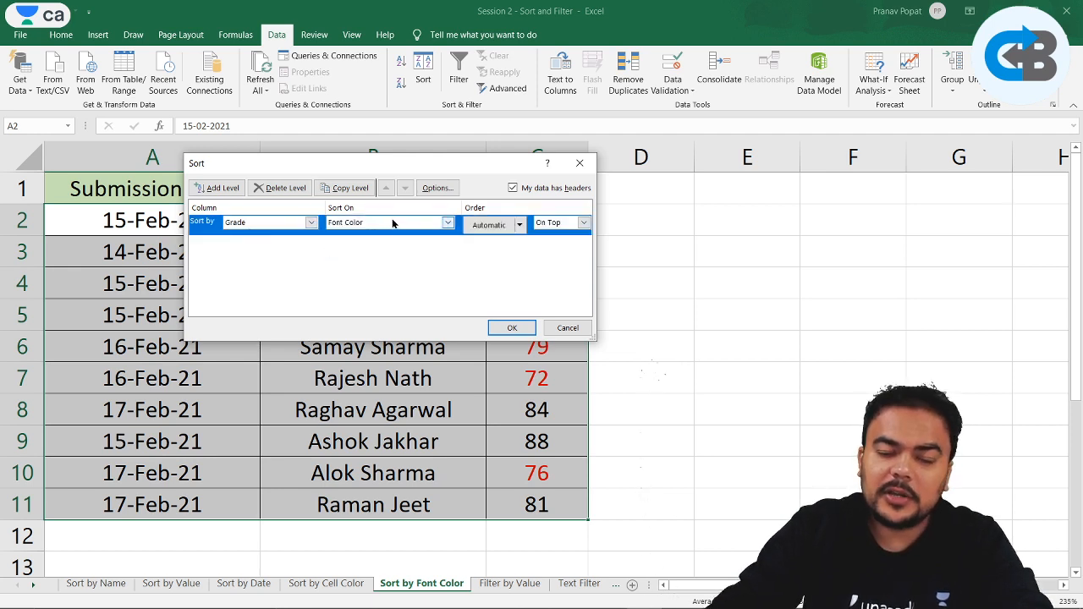
click(508, 224)
click(518, 225)
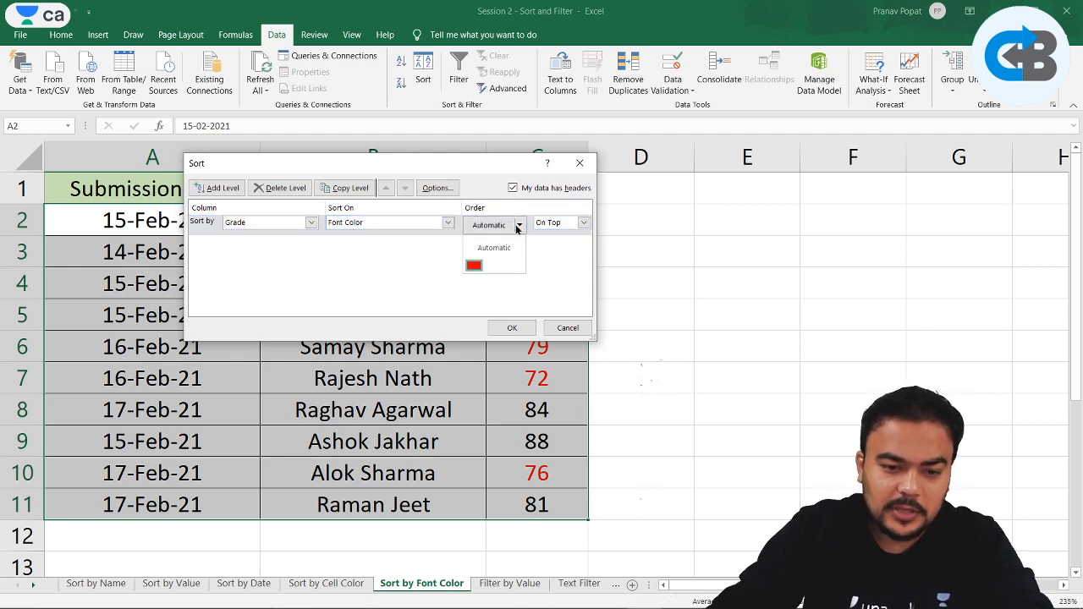
click(479, 266)
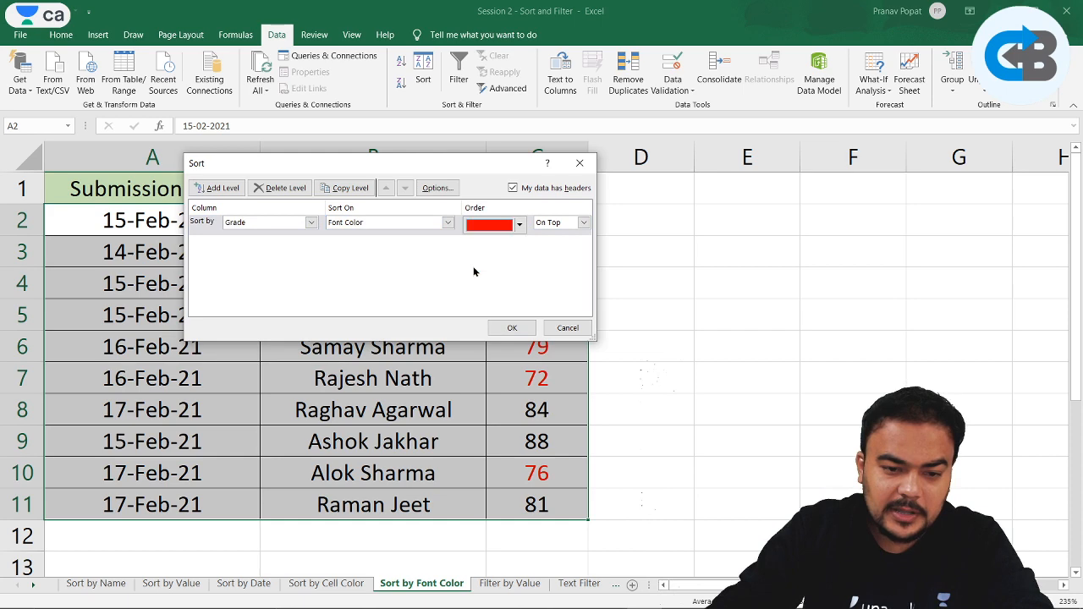
click(508, 326)
click(738, 231)
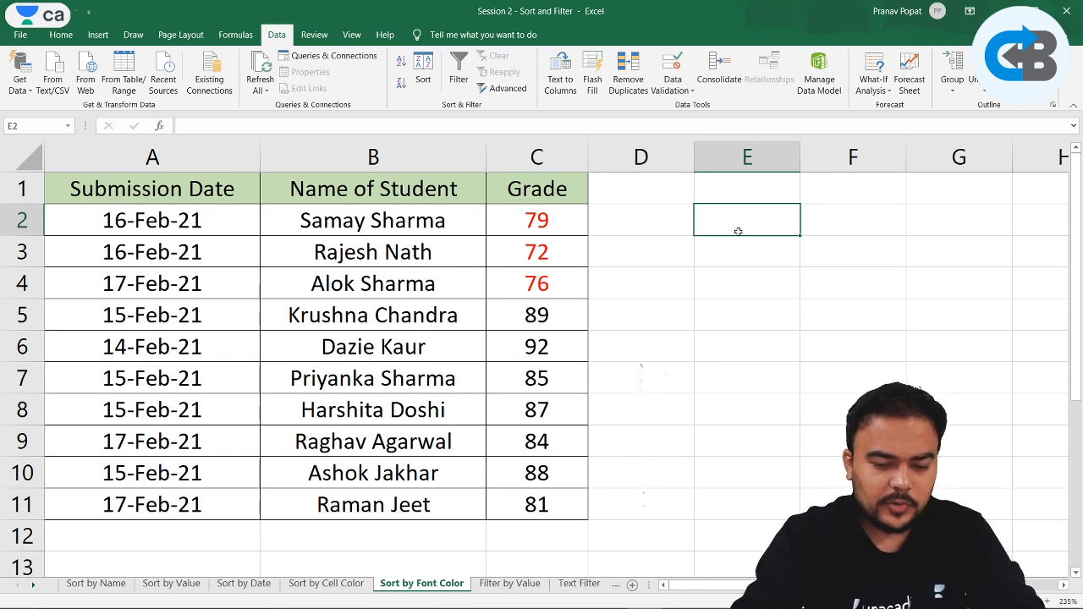
- Look back through the sorted sheets as far as the Sort by Name sheet
key(ctrl+Page_Up)
key(ctrl+Page_Up)
key(ctrl+Page_Up)
key(ctrl+Page_Up)
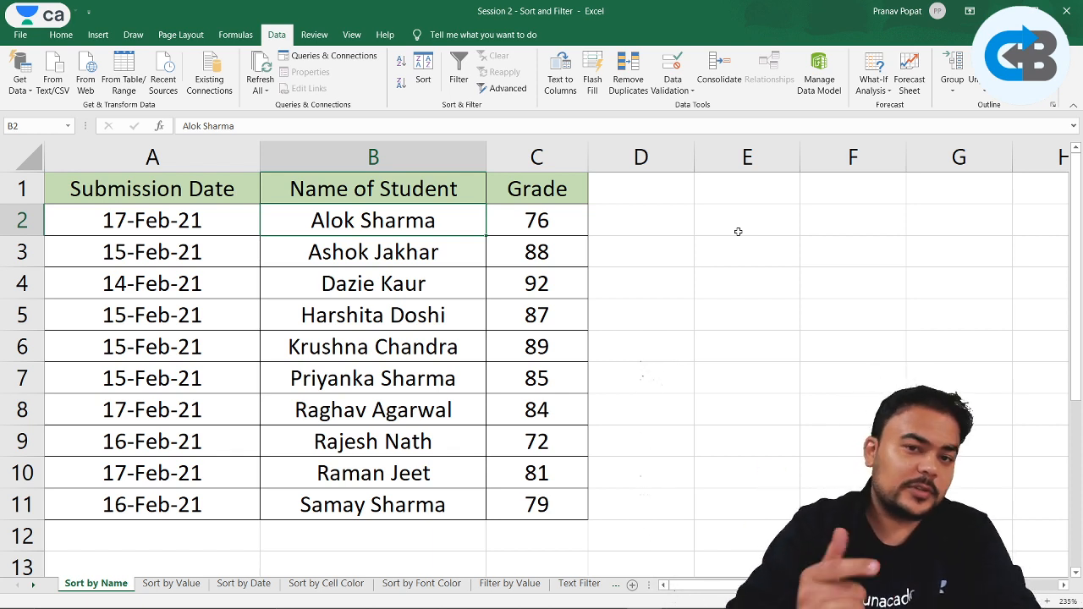
- Switch to the Filter by Value sheet and examine the Employee Name entries in A2:A18
key(ctrl+Page_Down)
key(ctrl+Page_Down)
key(ctrl+Page_Down)
key(ctrl+Page_Down)
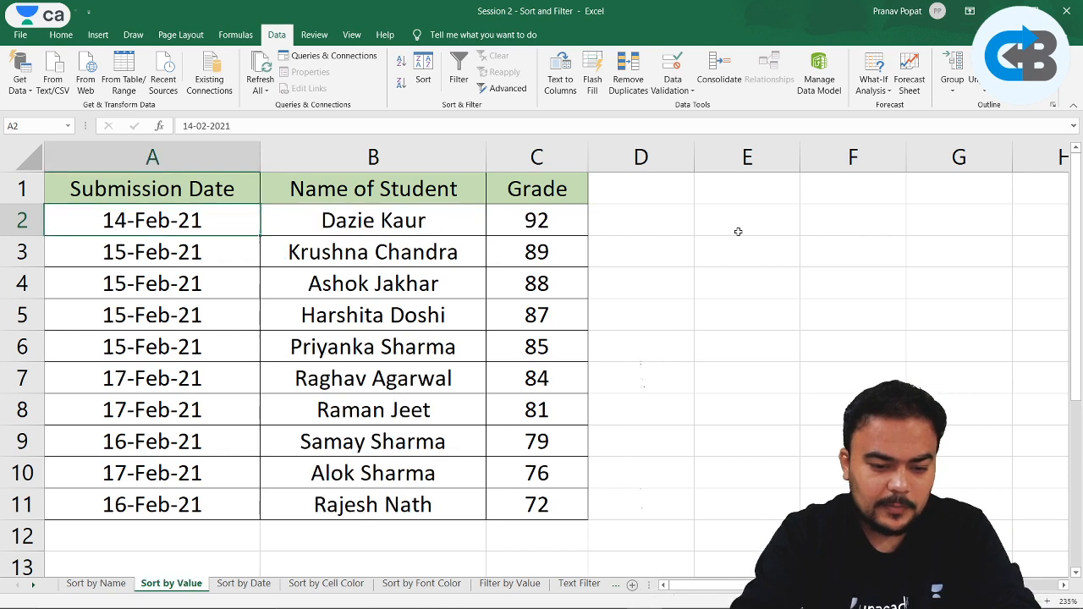
key(ctrl+Page_Down)
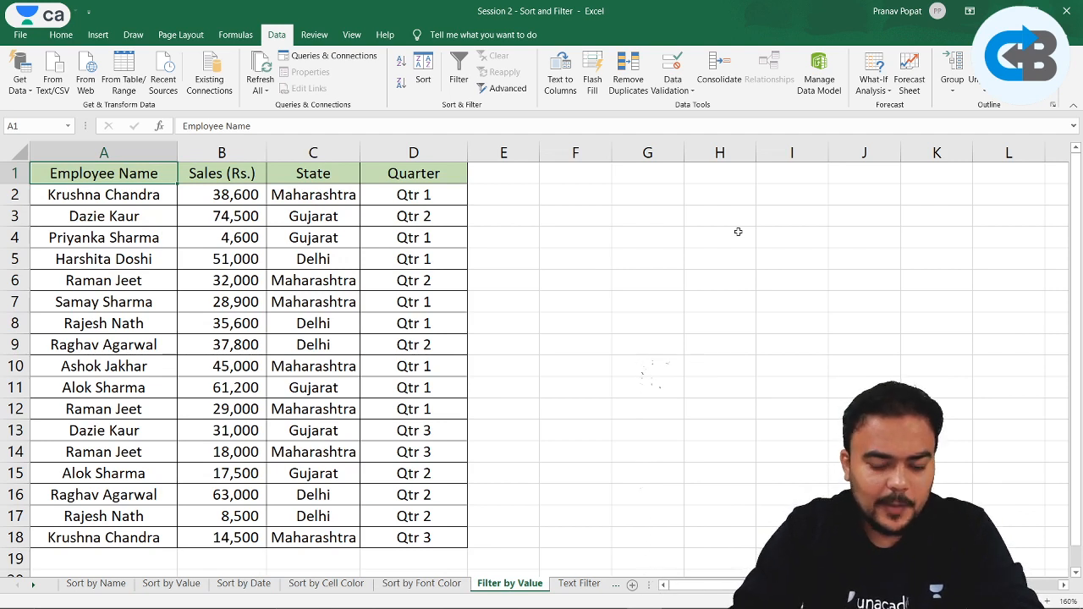
key(Down)
key(ctrl+shift+Down)
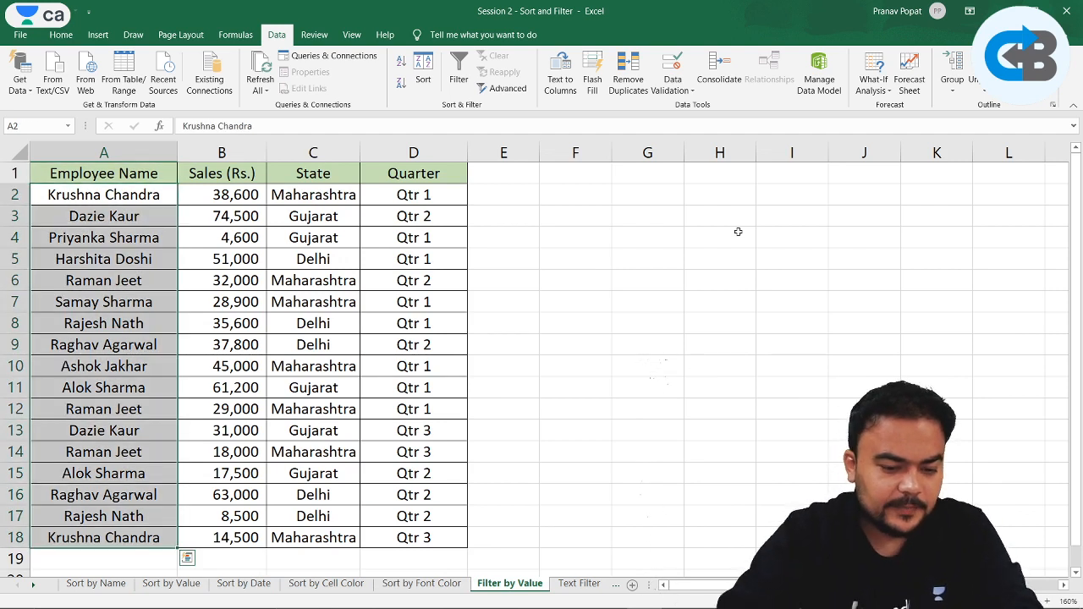
key(Up)
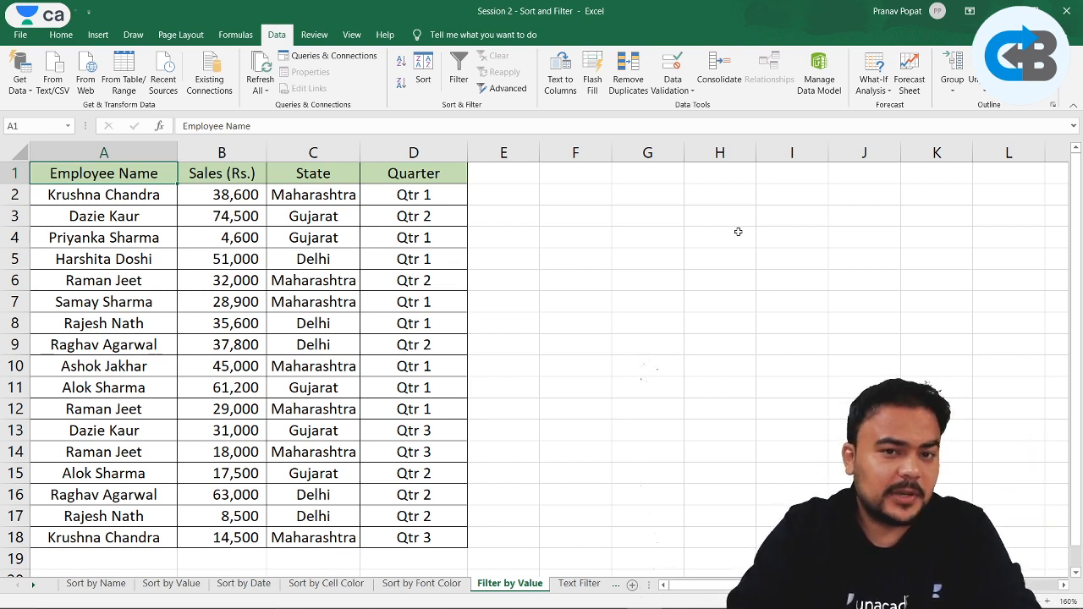
- Examine the Sales (Rs.) figures in B2:B18
key(Right)
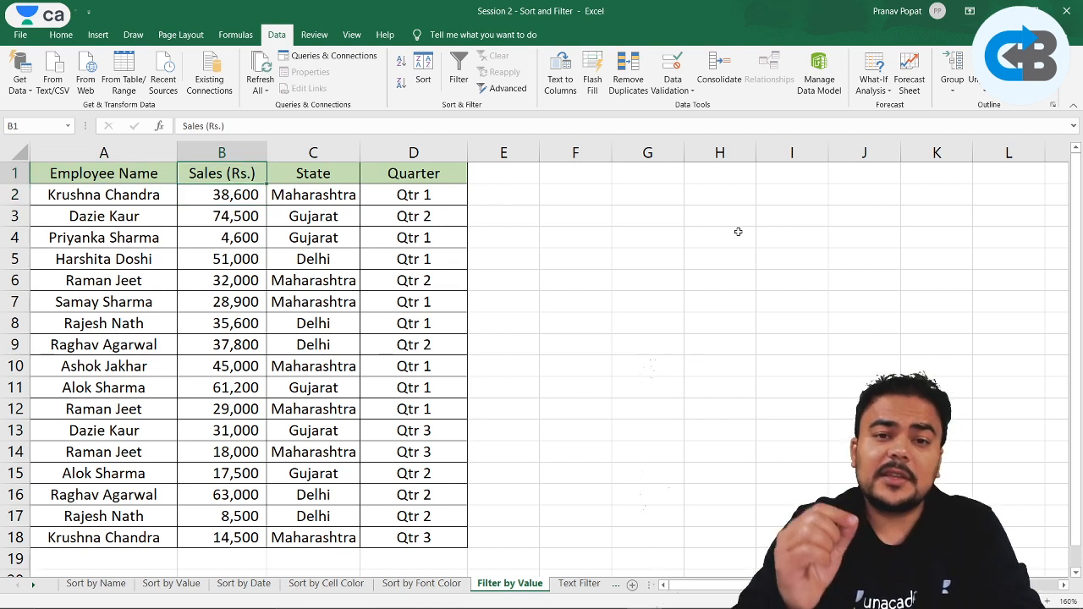
key(Down)
key(shift+Down)
key(shift+Down)
key(shift+Down)
key(shift+Down)
key(shift+Down)
key(shift+Down)
key(shift+Down)
key(shift+Down)
key(shift+Down)
key(shift+Down)
key(shift+Down)
key(shift+Down)
key(shift+Down)
key(shift+Down)
key(shift+Down)
key(shift+Down)
key(shift+Down)
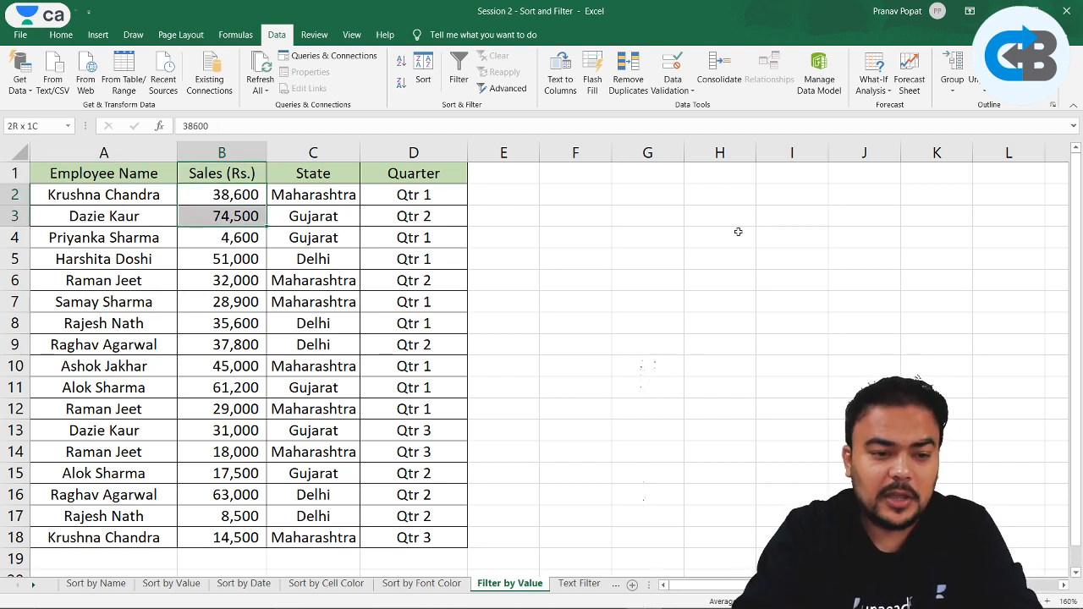
key(shift+Up)
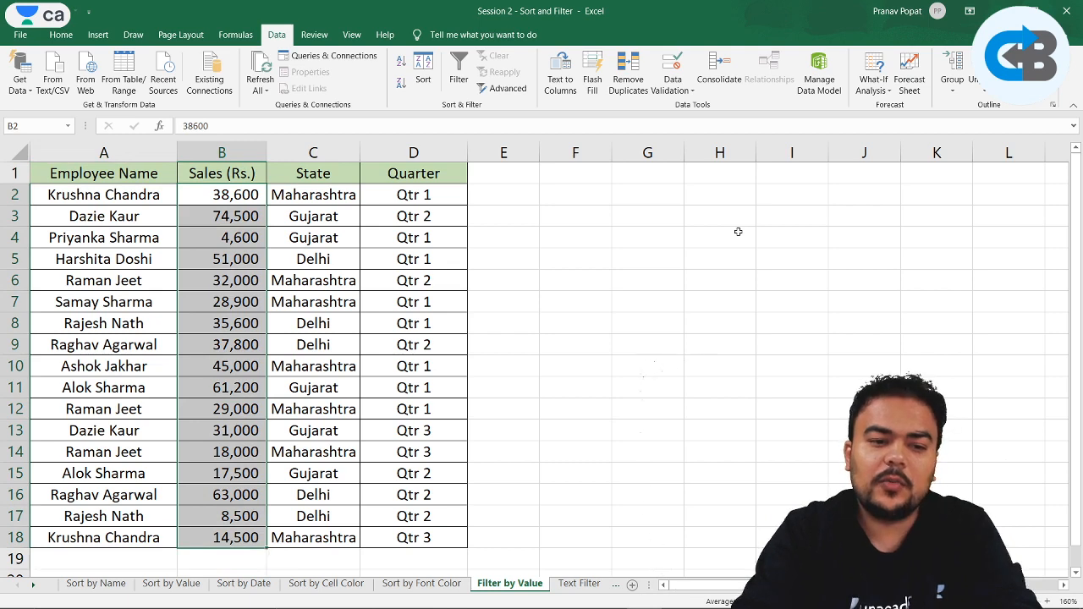
- Examine the State entries in column C, starting from C2
key(Right)
key(shift+Down)
key(shift+Down)
key(shift+Down)
key(shift+Down)
key(shift+Down)
key(shift+Down)
key(shift+Down)
key(shift+Down)
key(shift+Down)
key(shift+Down)
key(shift+Down)
key(shift+Down)
key(shift+Down)
key(shift+Down)
key(shift+Down)
key(shift+Down)
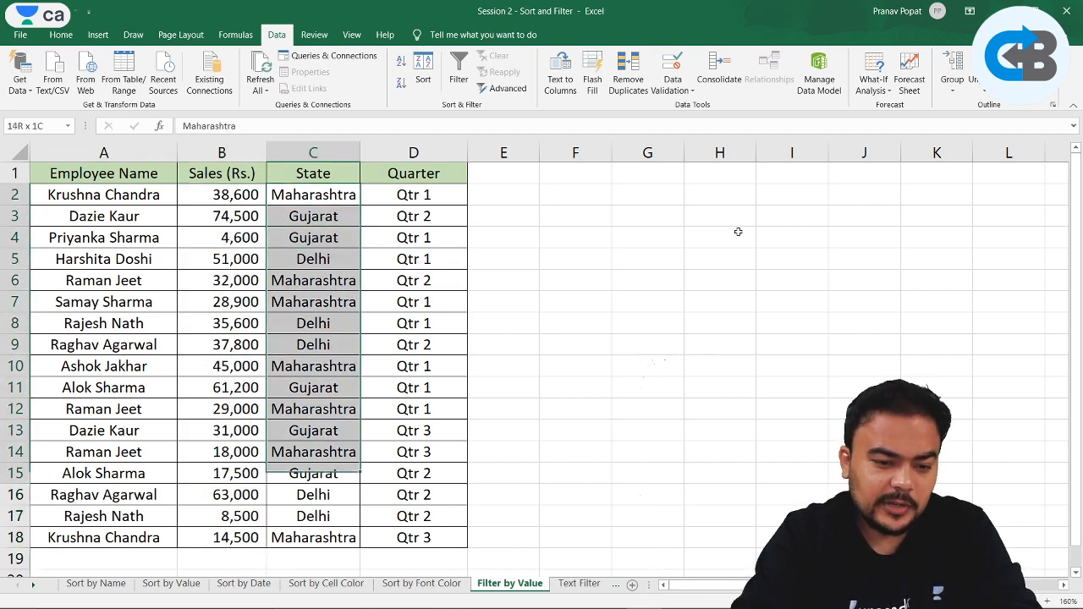
- Examine the Quarter entries in D2:D18 and return to cell A1
key(Up)
key(Right)
key(Down)
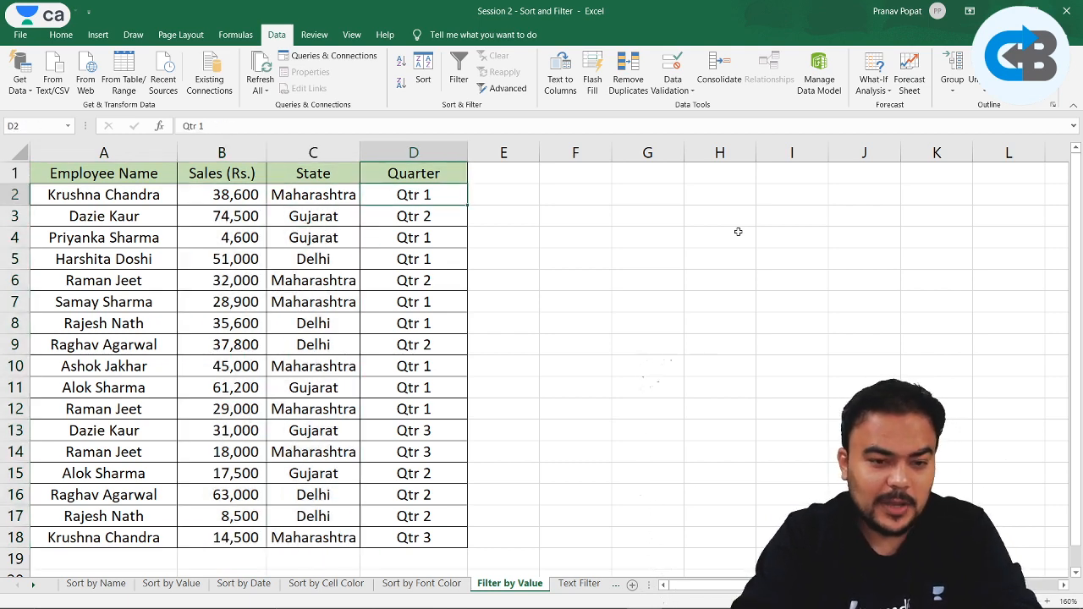
key(shift+Down)
key(shift+Down)
key(shift+Down)
key(shift+Down)
key(shift+Down)
key(shift+Down)
key(shift+Down)
key(shift+Down)
key(shift+Down)
key(shift+Down)
key(shift+Down)
key(shift+Down)
key(shift+Down)
key(shift+Down)
key(shift+Down)
key(shift+Down)
key(shift+Down)
key(shift+Down)
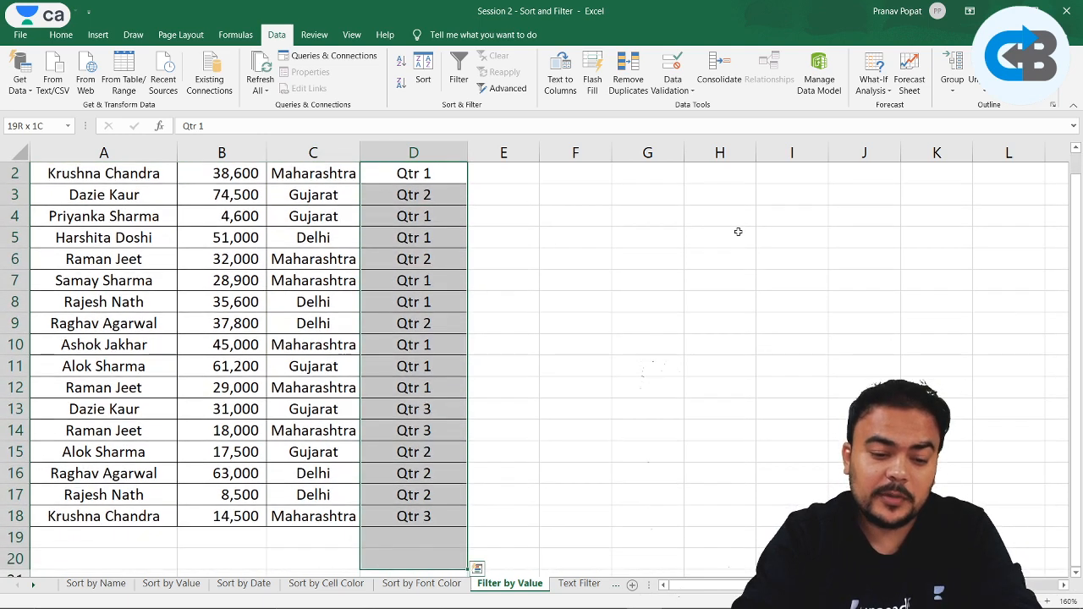
key(shift+Up)
key(shift+Up)
key(Up)
key(Left)
key(Left)
key(Left)
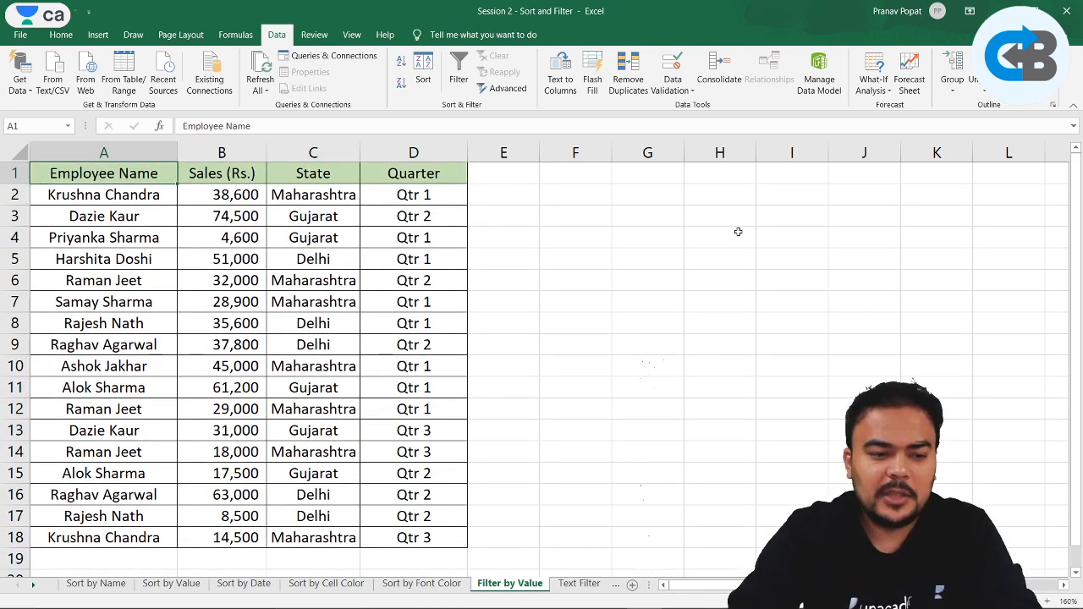
- Look through the employee names in column A down to row 16
key(Down)
key(Down)
key(Down)
key(Down)
key(Down)
key(Down)
key(Down)
key(Down)
key(Down)
key(Down)
key(Down)
key(Down)
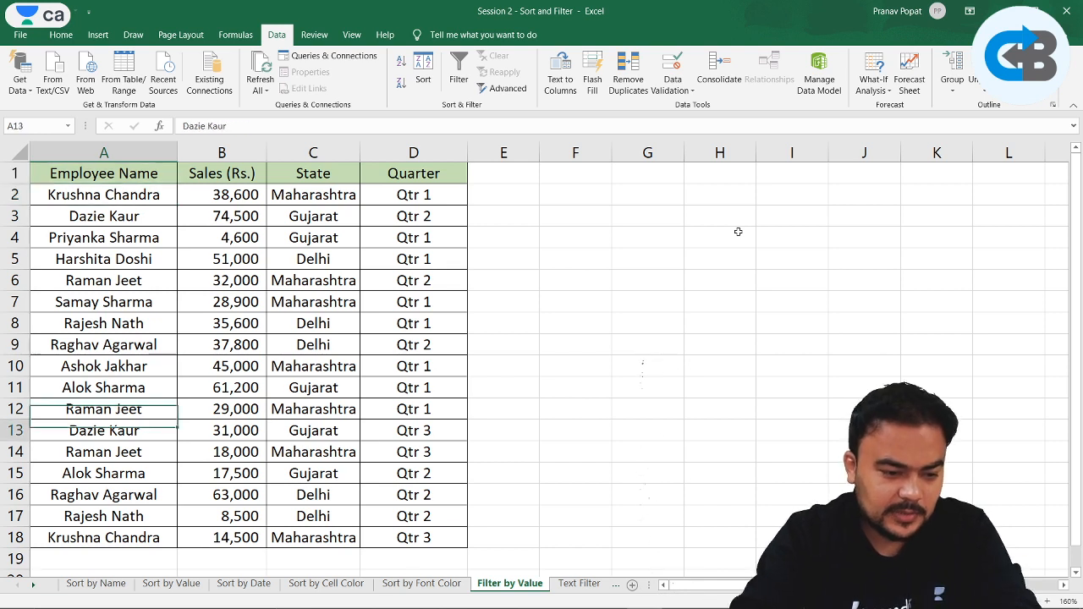
key(Up)
key(Up)
key(Up)
key(Up)
key(Down)
key(Down)
key(Down)
key(Down)
key(Down)
key(Down)
key(Down)
key(Down)
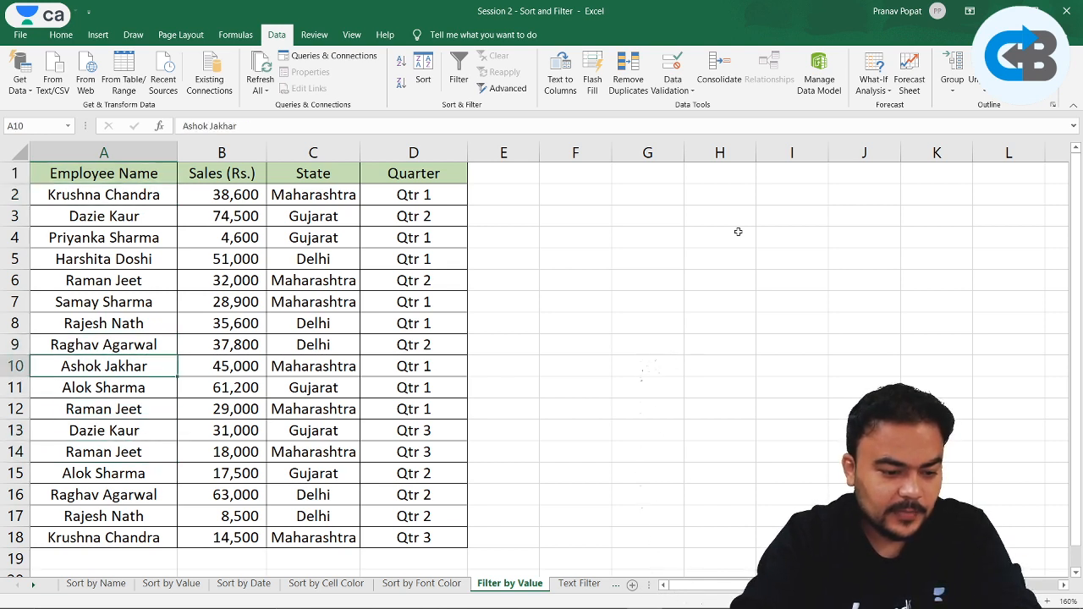
key(Up)
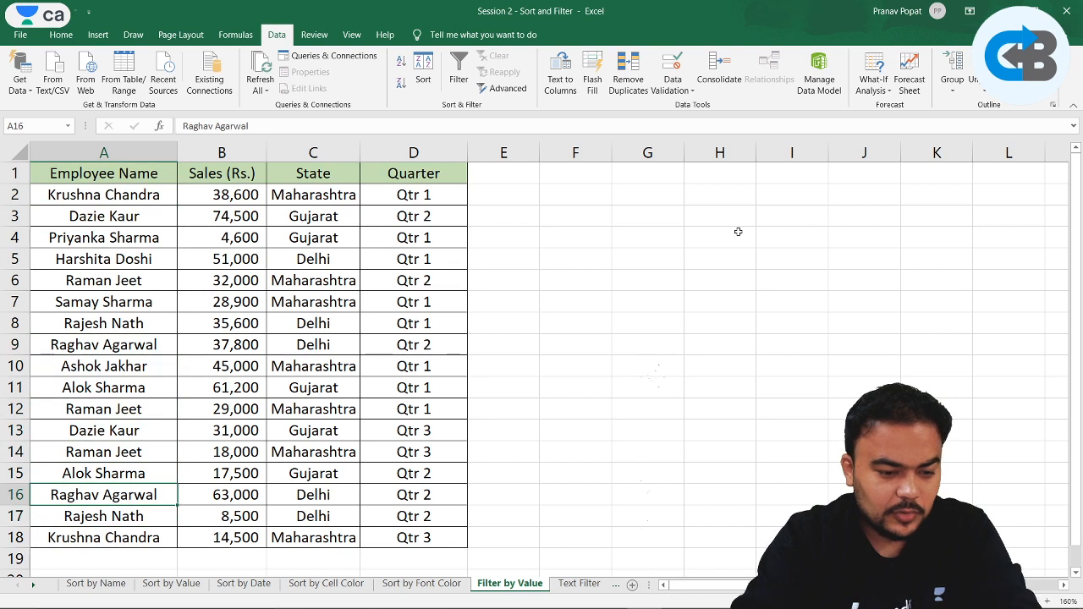
- Examine the complete sales record in A17:D17
key(Down)
key(shift+Right)
key(shift+Right)
key(shift+Right)
key(Up)
key(Up)
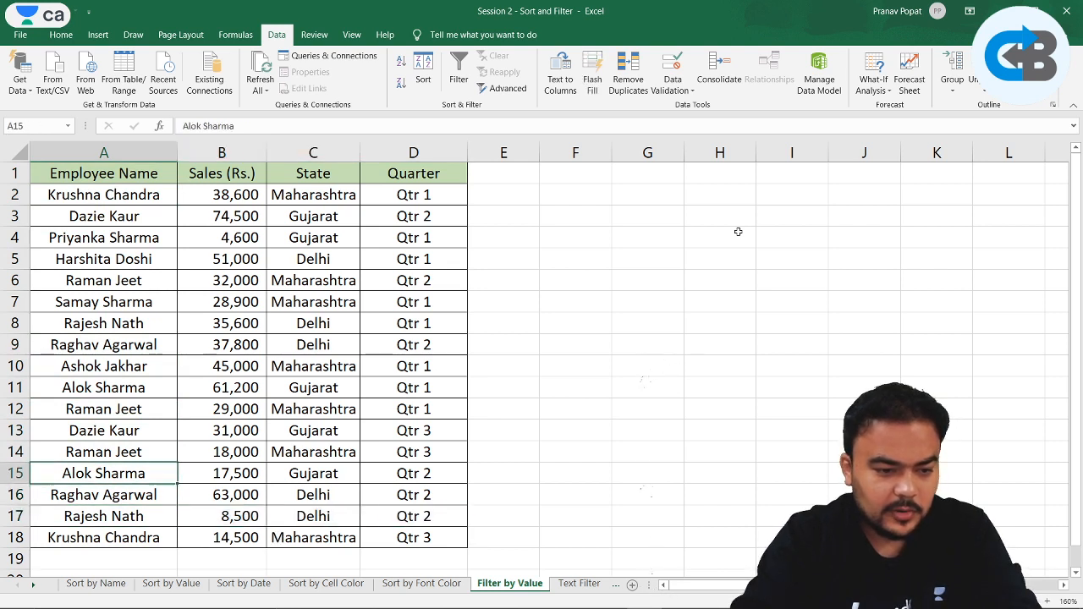
- Examine the same employee's other sales record in A8:D8 and return to cell A1
key(Up)
key(Up)
key(Up)
key(Up)
key(Up)
key(Up)
key(Up)
key(shift+Right)
key(shift+Right)
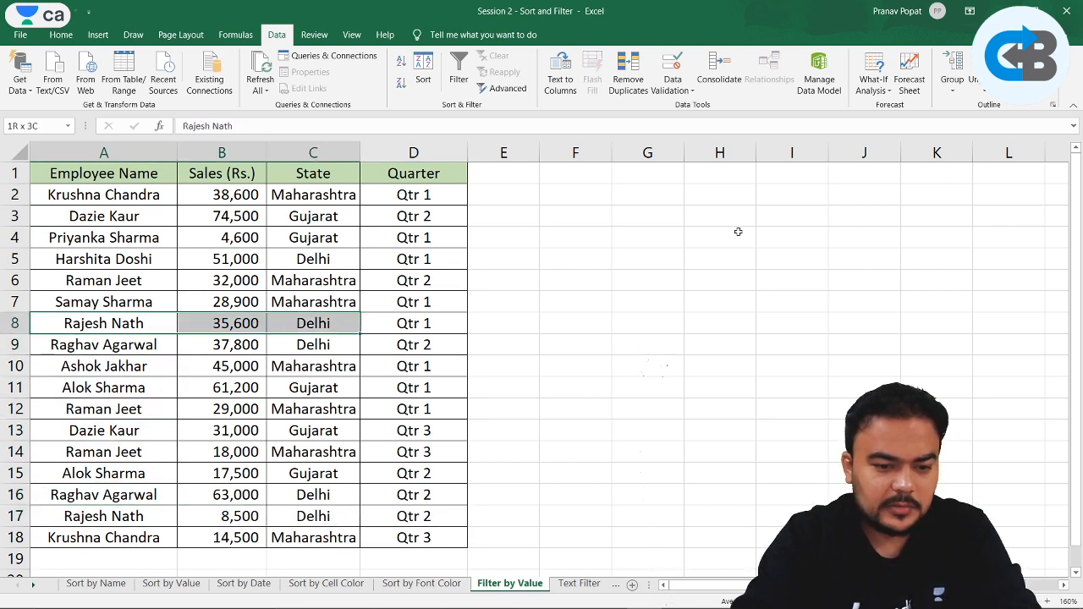
key(shift+Right)
key(Up)
key(Up)
key(Up)
key(Up)
key(Up)
key(Up)
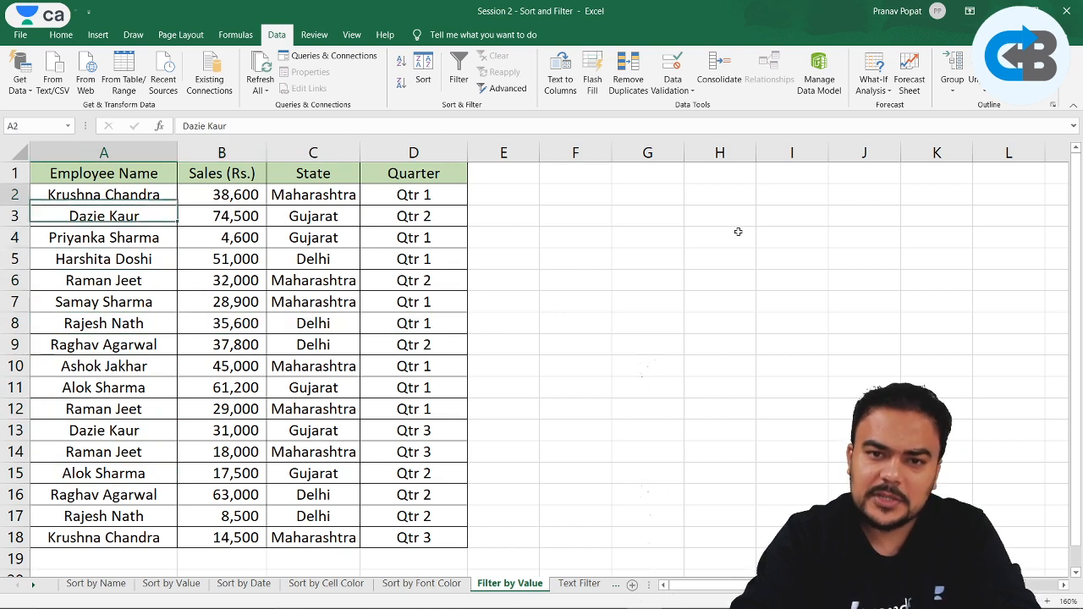
key(Up)
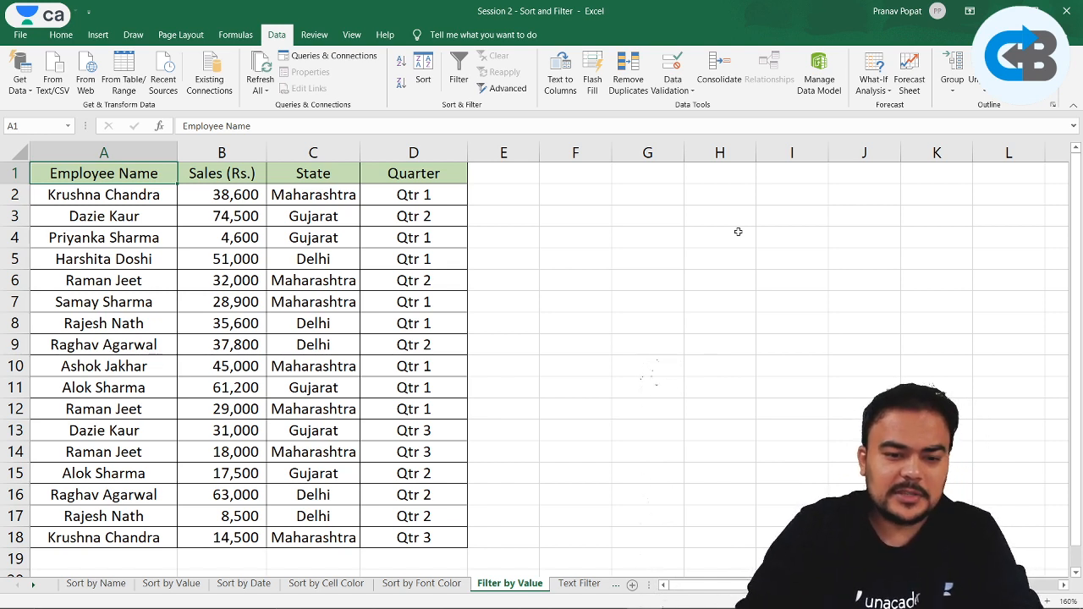
- Examine the Quarter entries in cells D6, D11 and D14
click(459, 276)
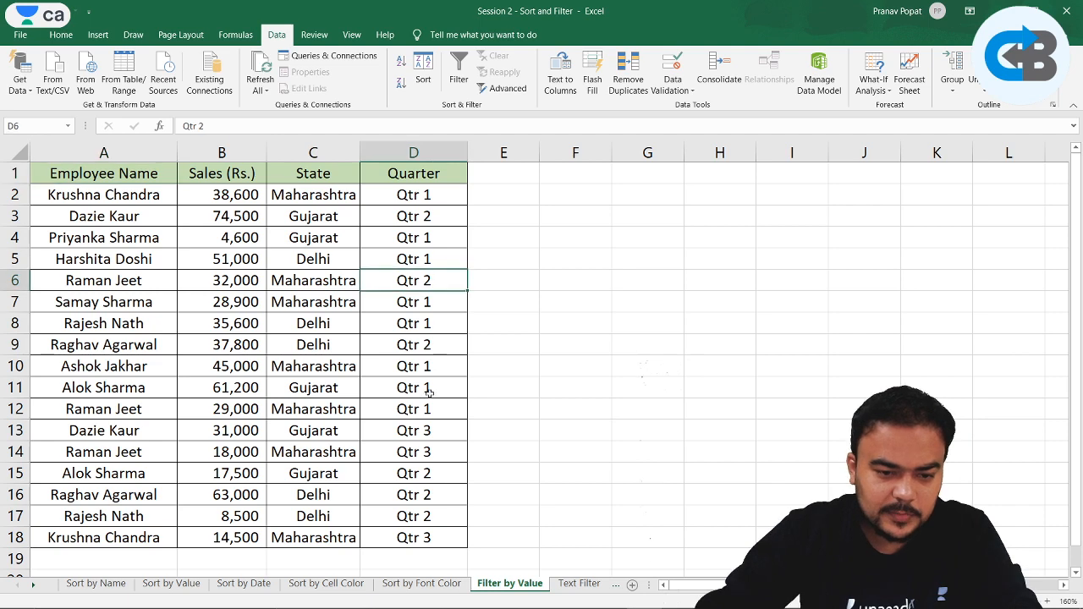
click(429, 393)
click(444, 448)
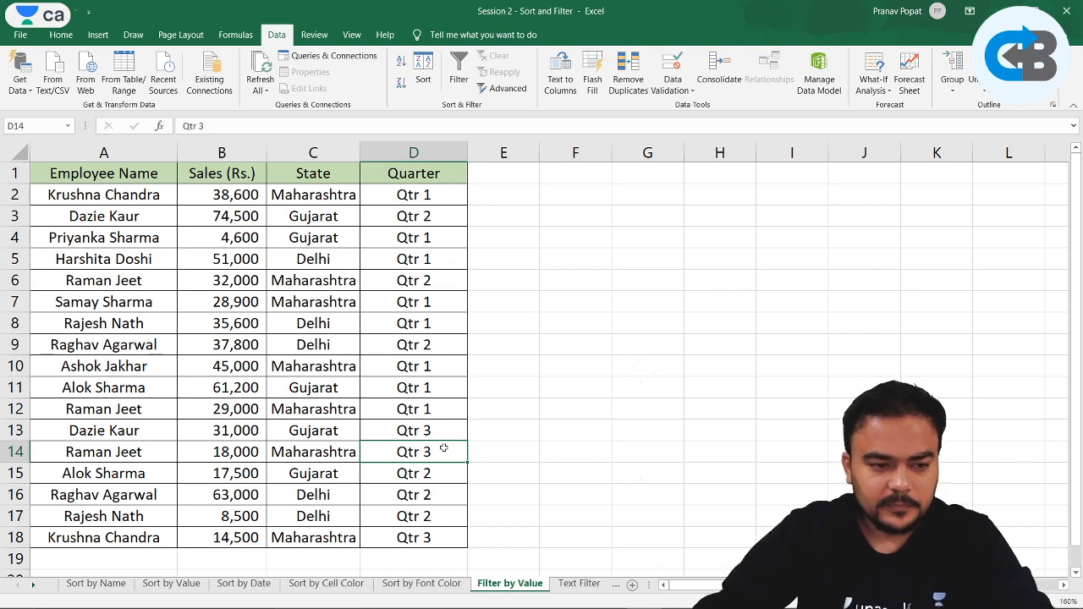
- Turn on filtering for the employee sales table in A1:D18
drag(125, 178, 435, 539)
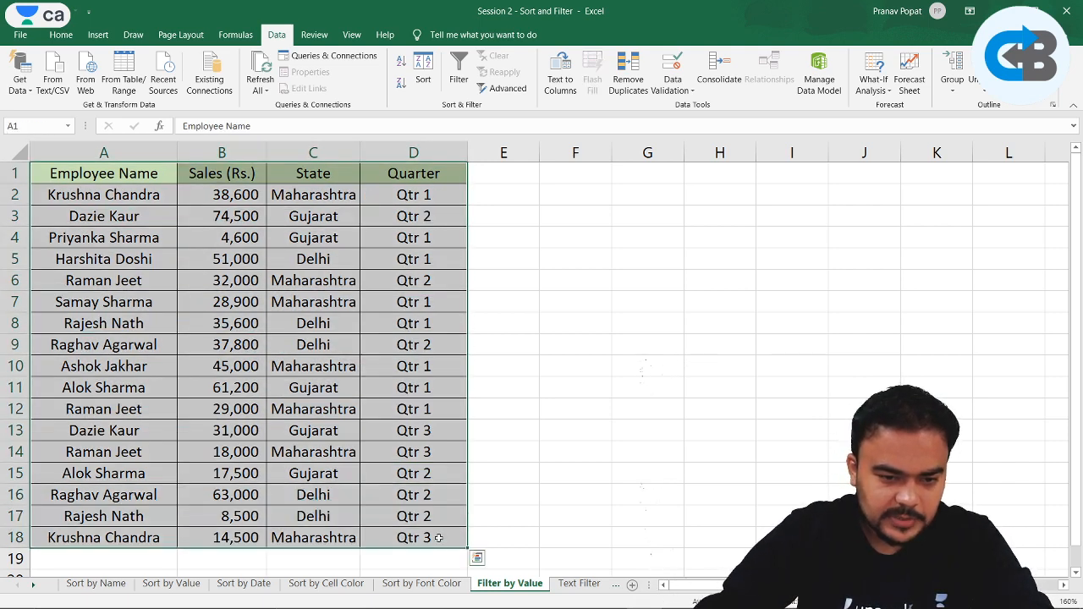
click(470, 68)
click(594, 212)
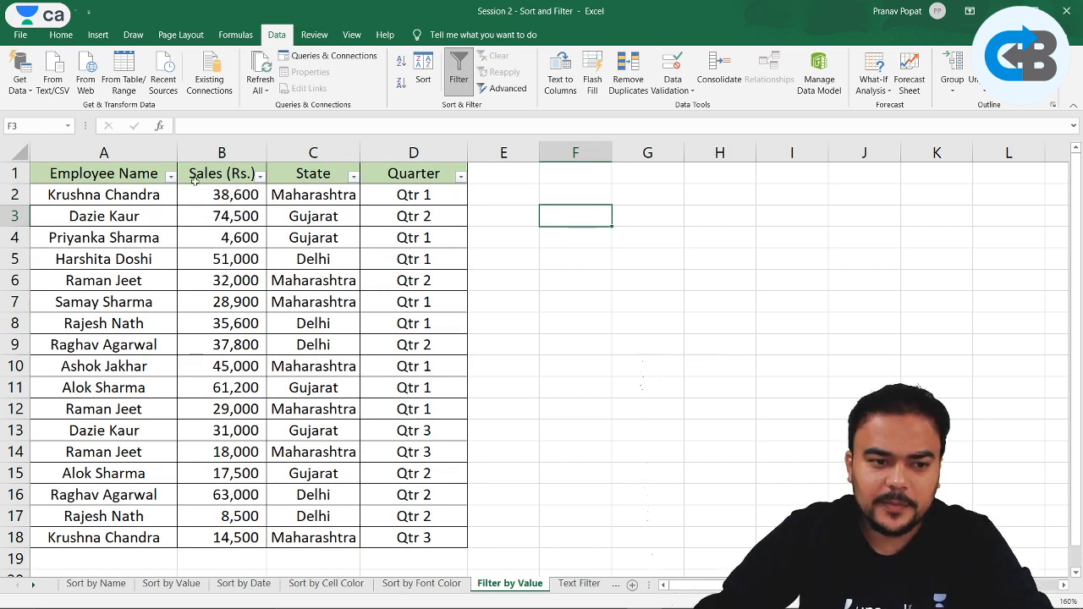
- Filter the Quarter column to show only Qtr 1 records, excluding Qtr 2 and Qtr 3
click(461, 178)
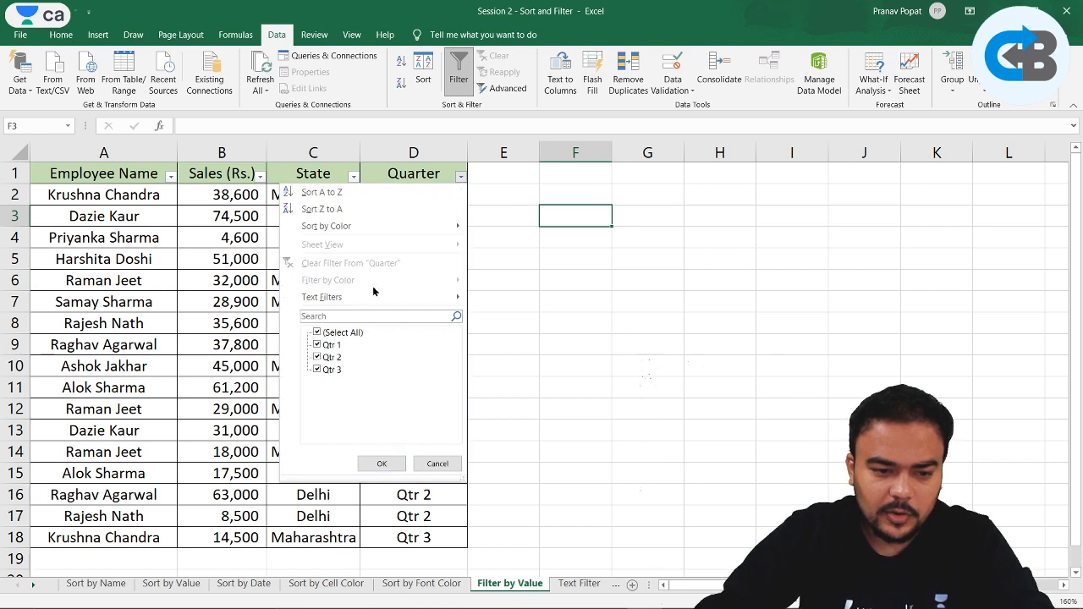
click(318, 358)
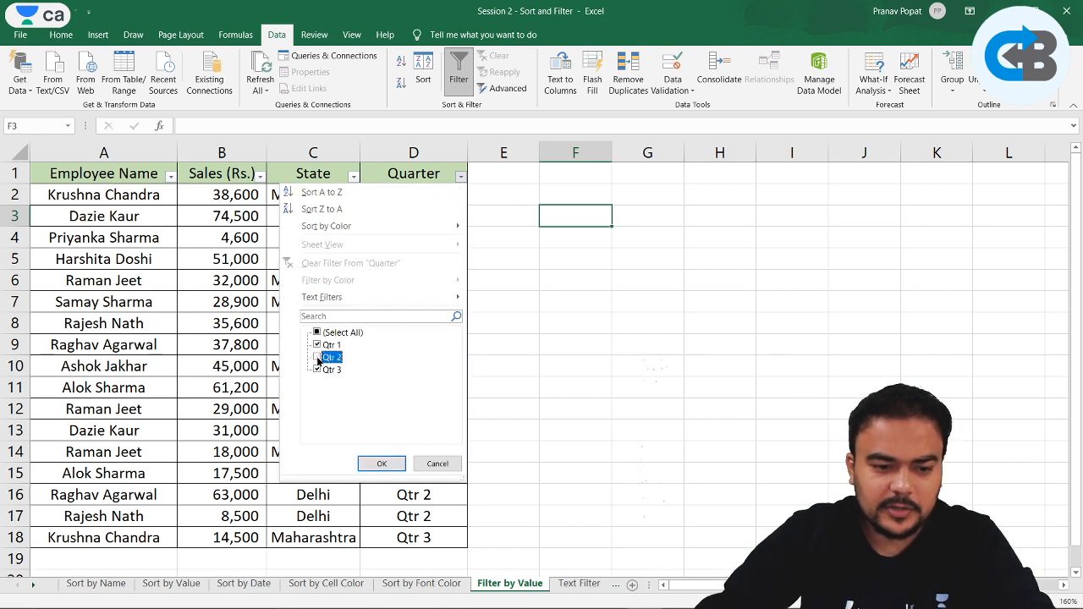
click(318, 358)
click(318, 358)
click(317, 370)
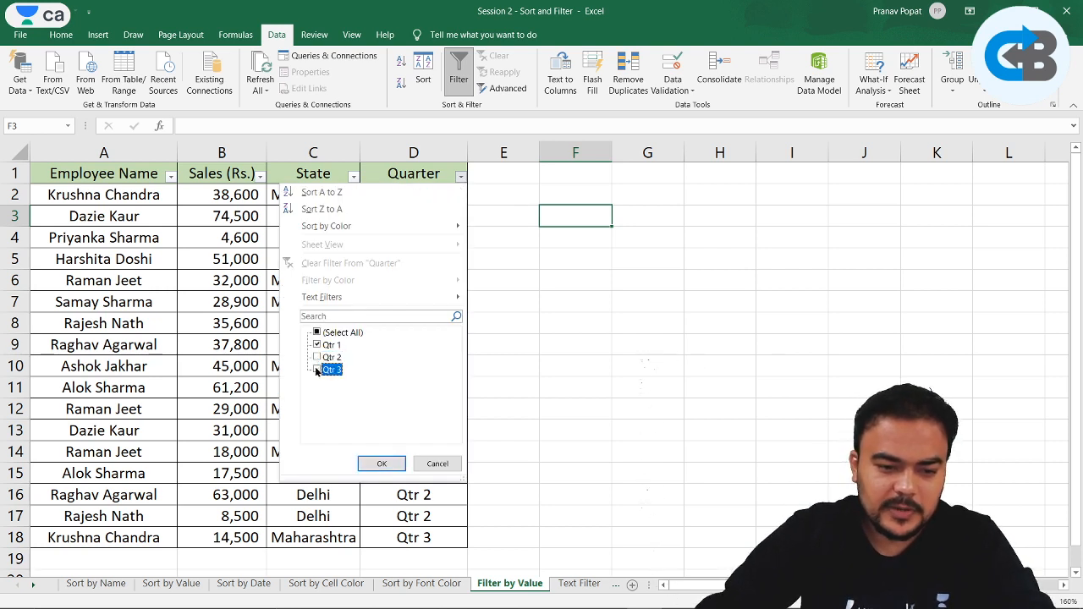
click(317, 332)
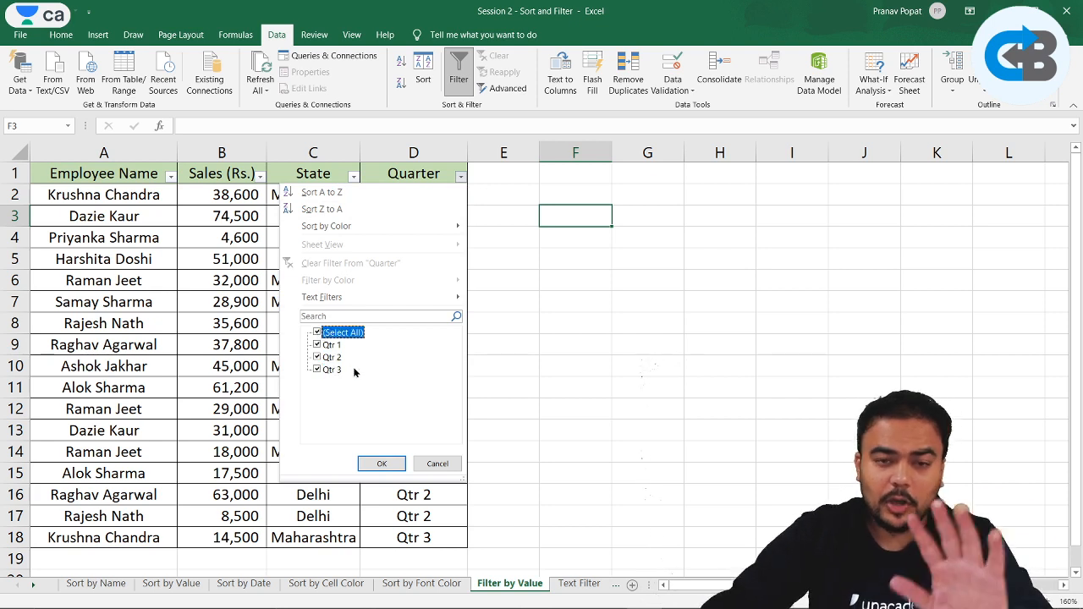
click(317, 357)
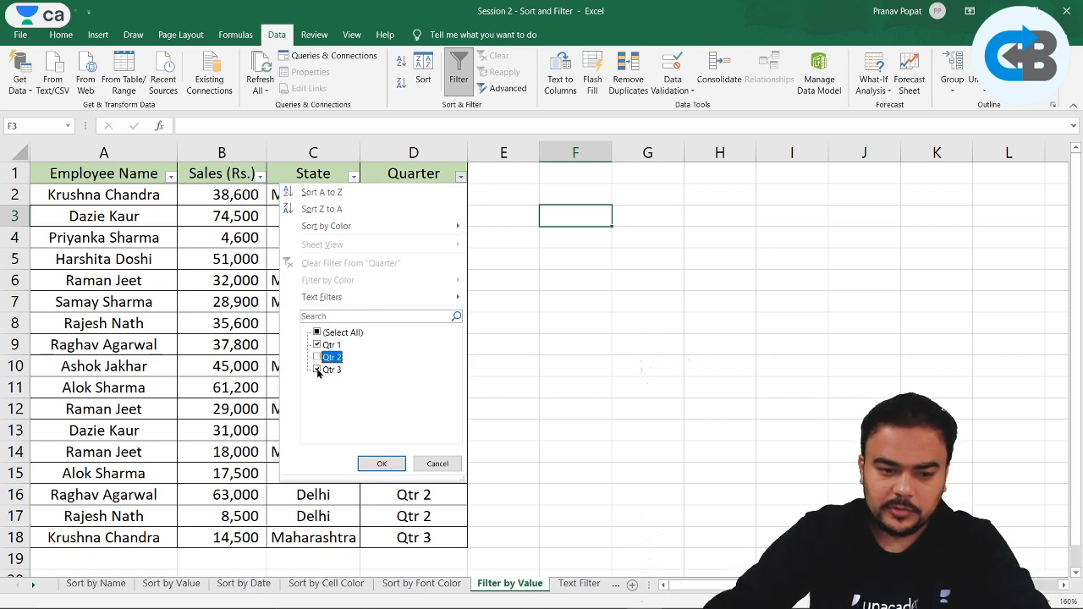
click(317, 370)
click(391, 464)
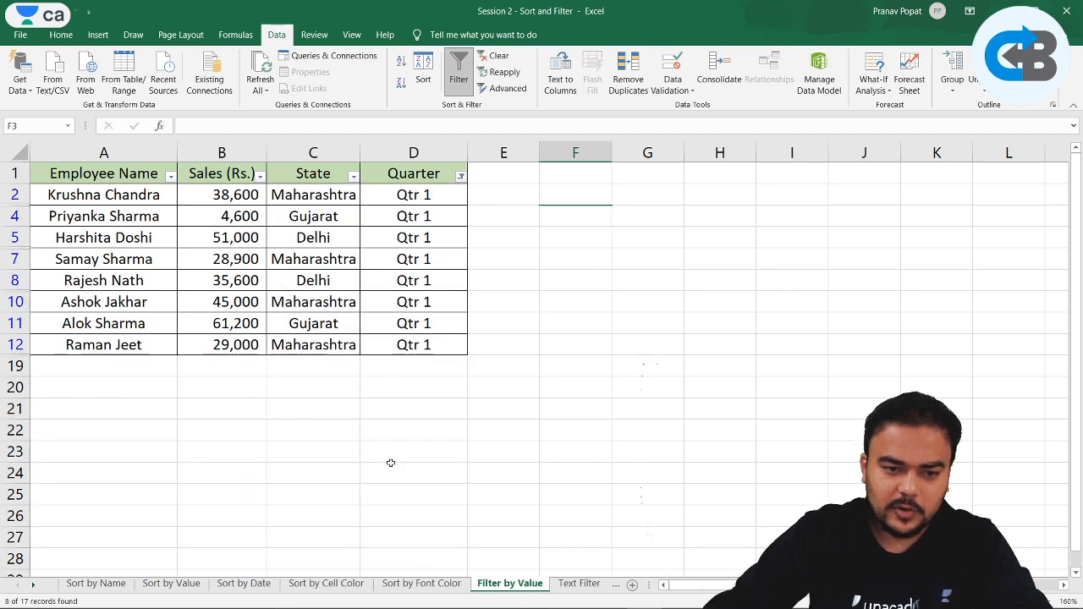
- Examine the filtered Qtr 1 records and the row numbers from row 2 to row 12
drag(151, 194, 397, 345)
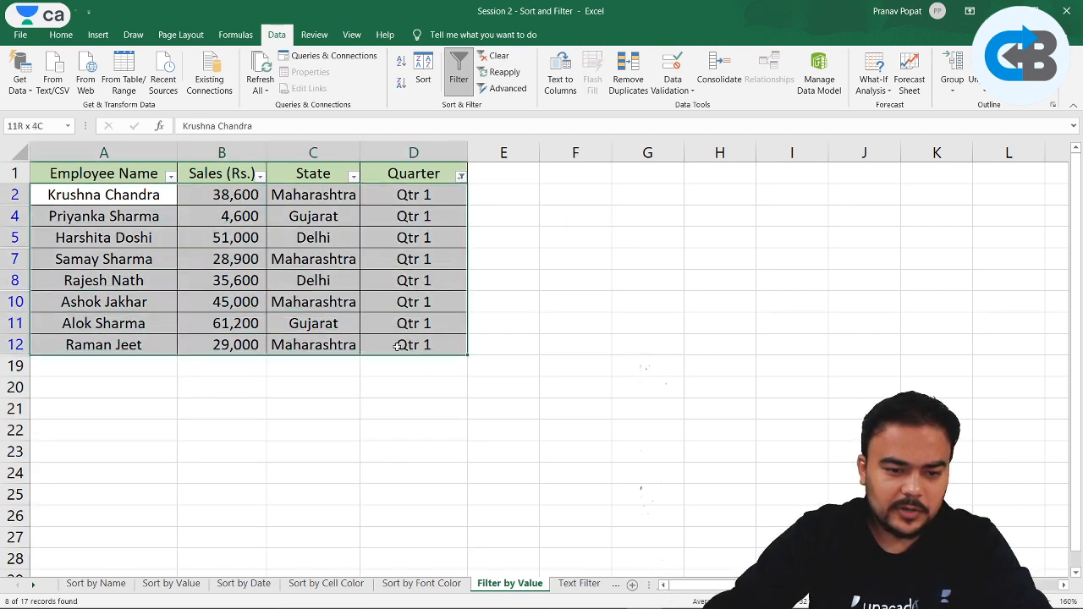
click(507, 338)
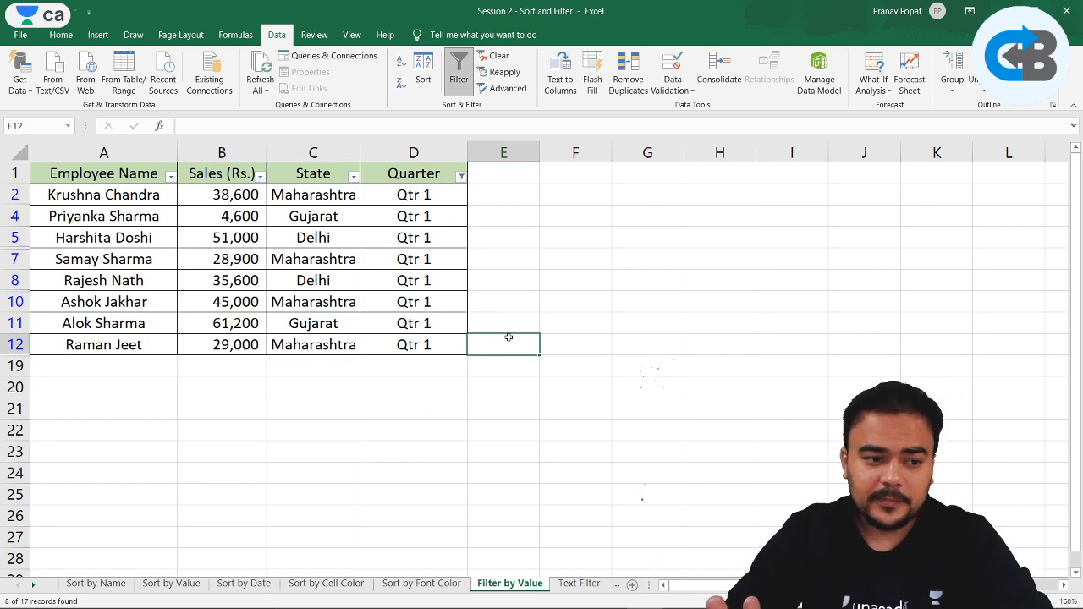
click(14, 194)
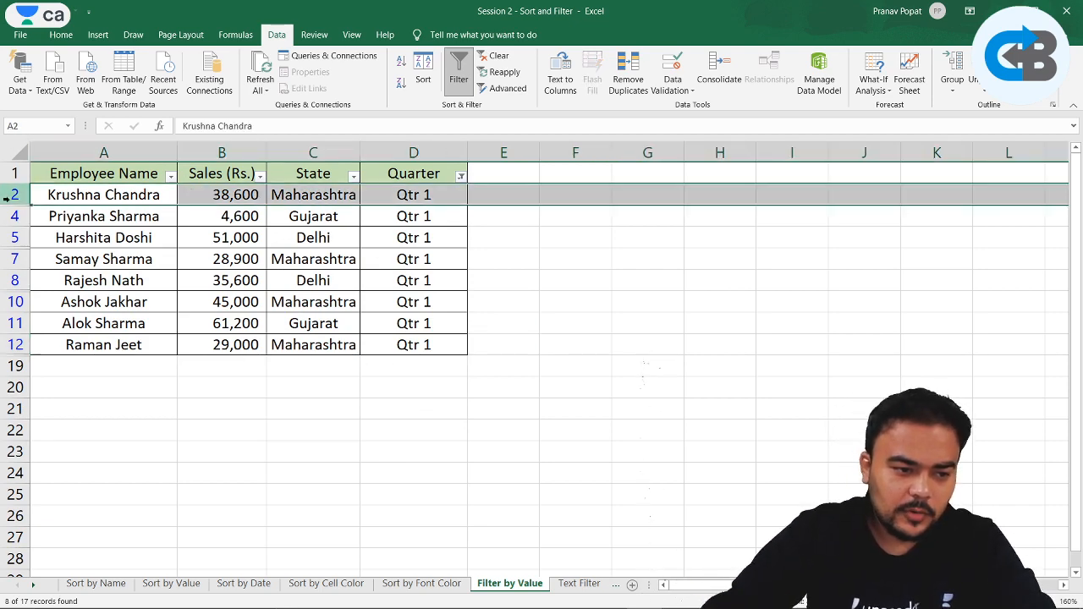
click(13, 216)
click(14, 195)
click(14, 216)
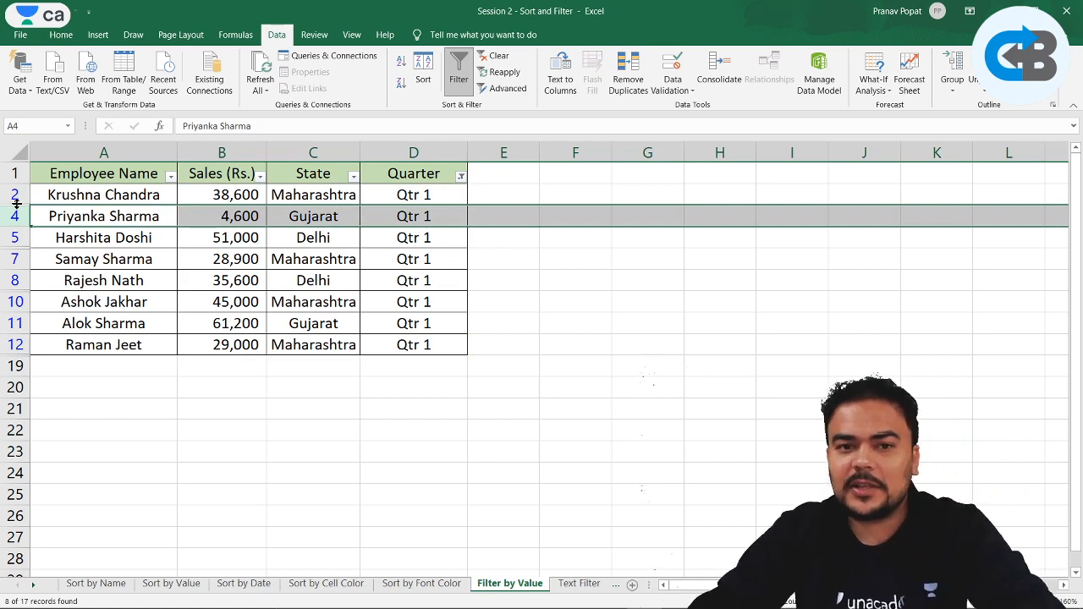
drag(14, 194, 10, 344)
click(313, 408)
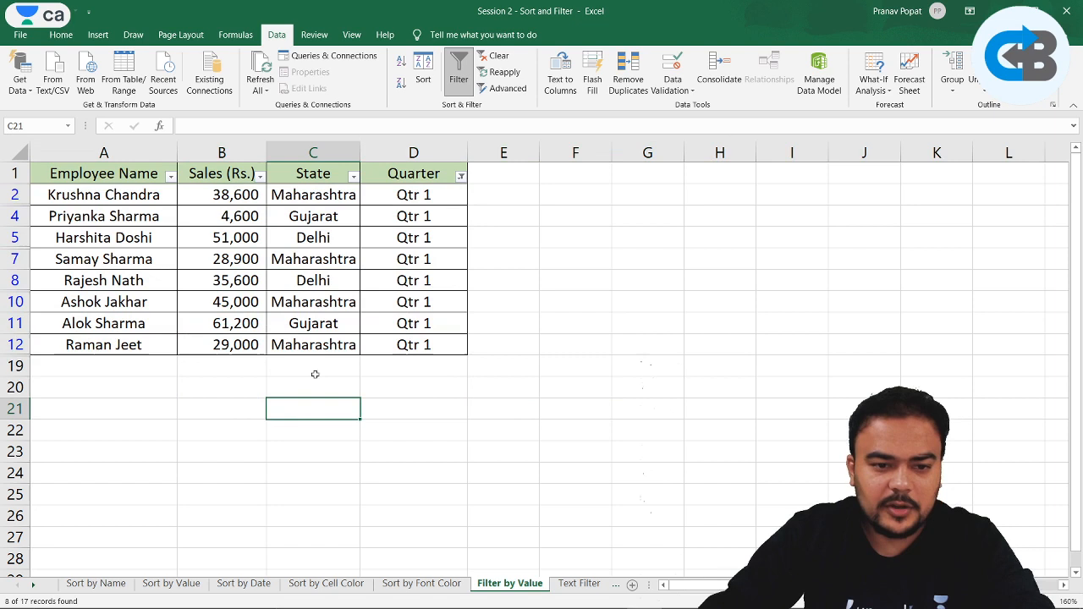
- Clear the filter from the Quarter column
click(460, 177)
click(499, 205)
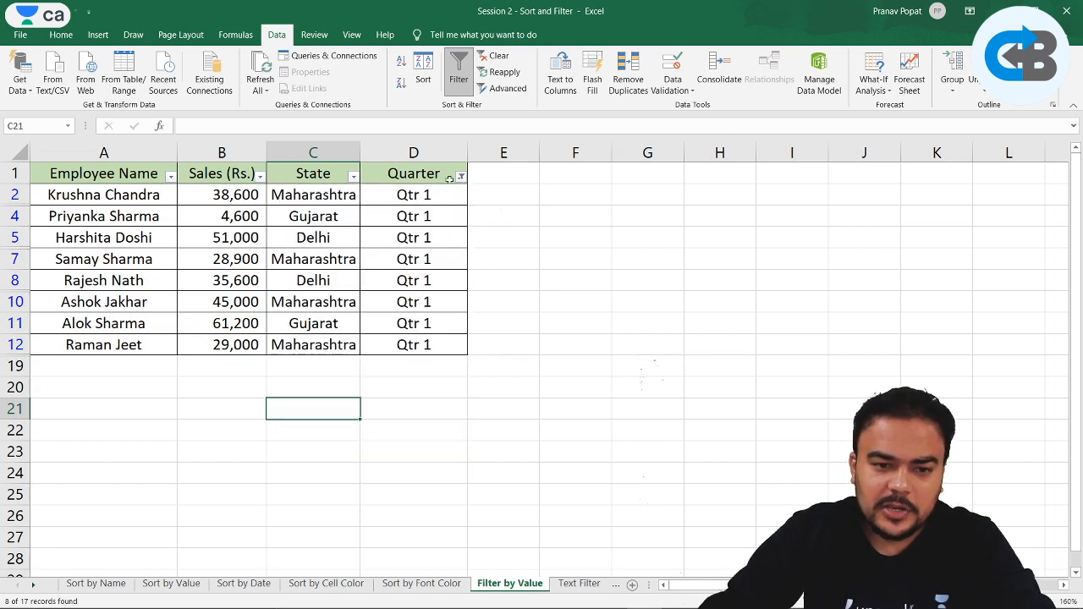
click(461, 176)
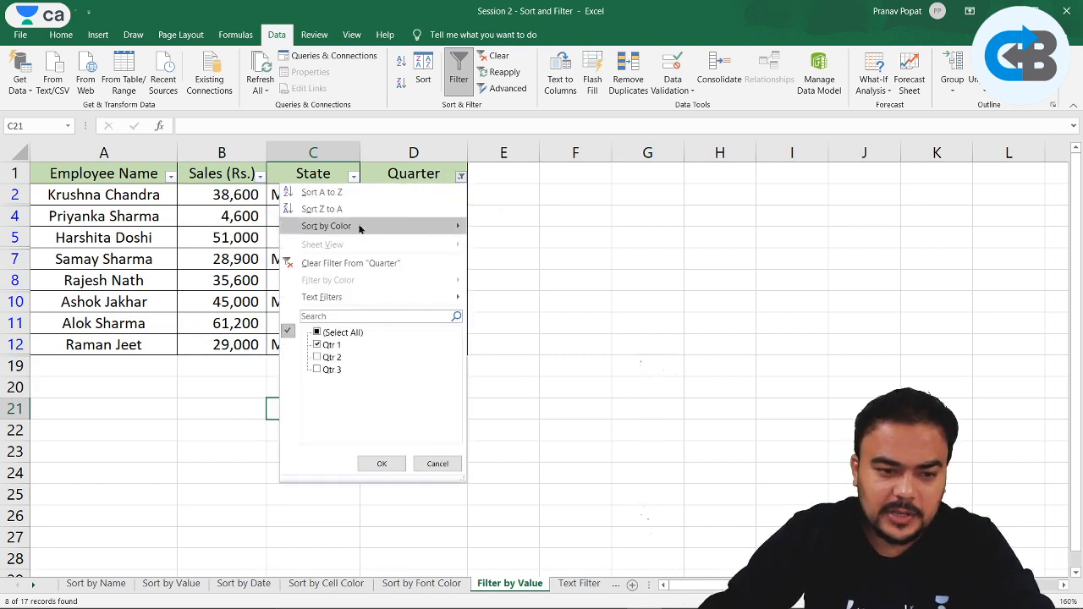
click(336, 263)
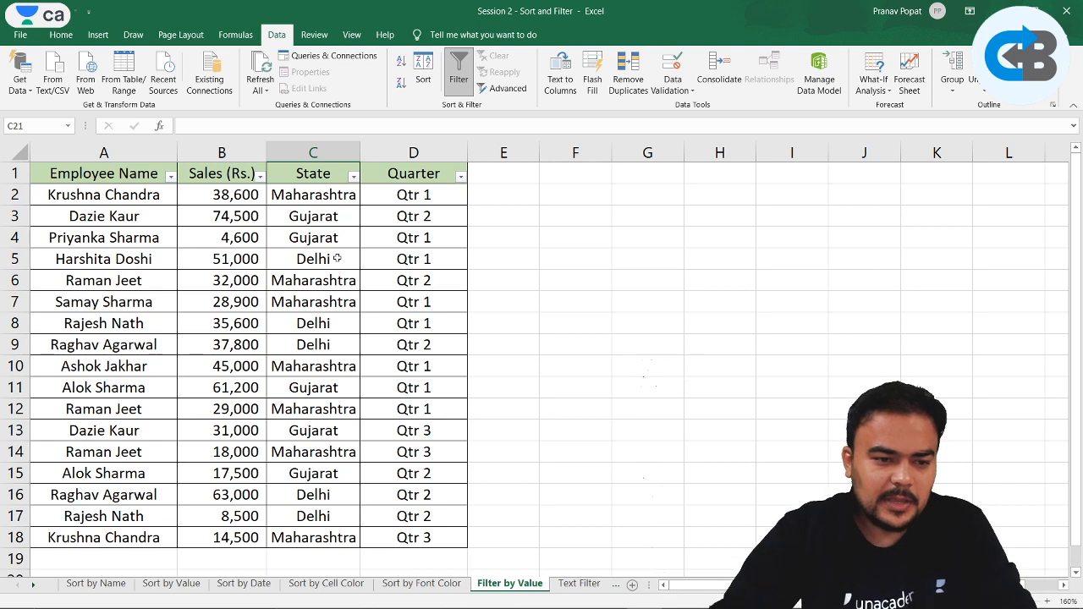
- Examine the sales figures in B2:B18
click(222, 152)
click(227, 215)
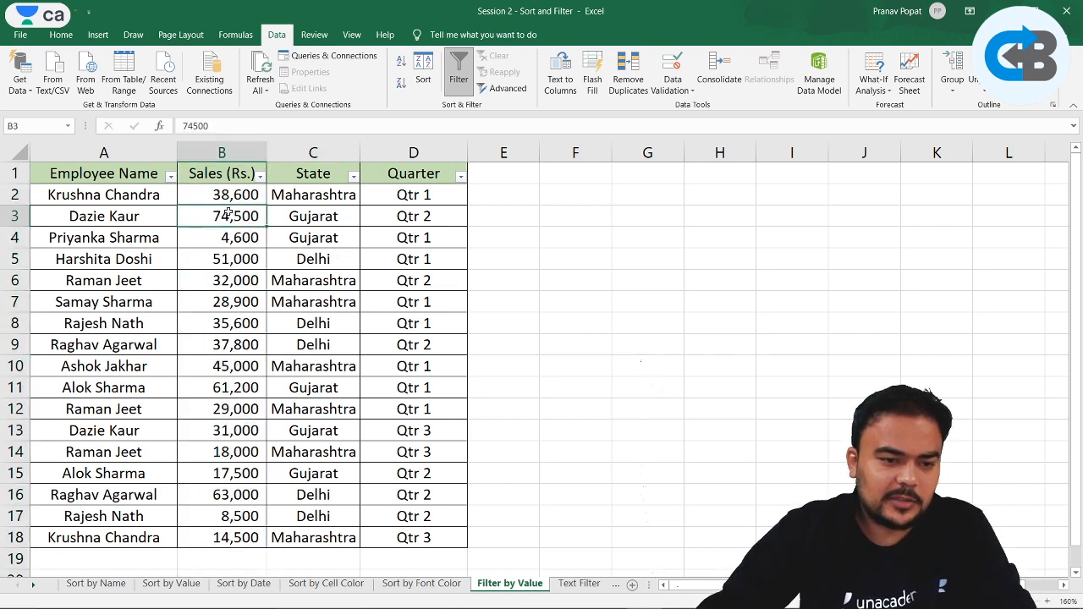
drag(228, 196, 237, 540)
click(219, 361)
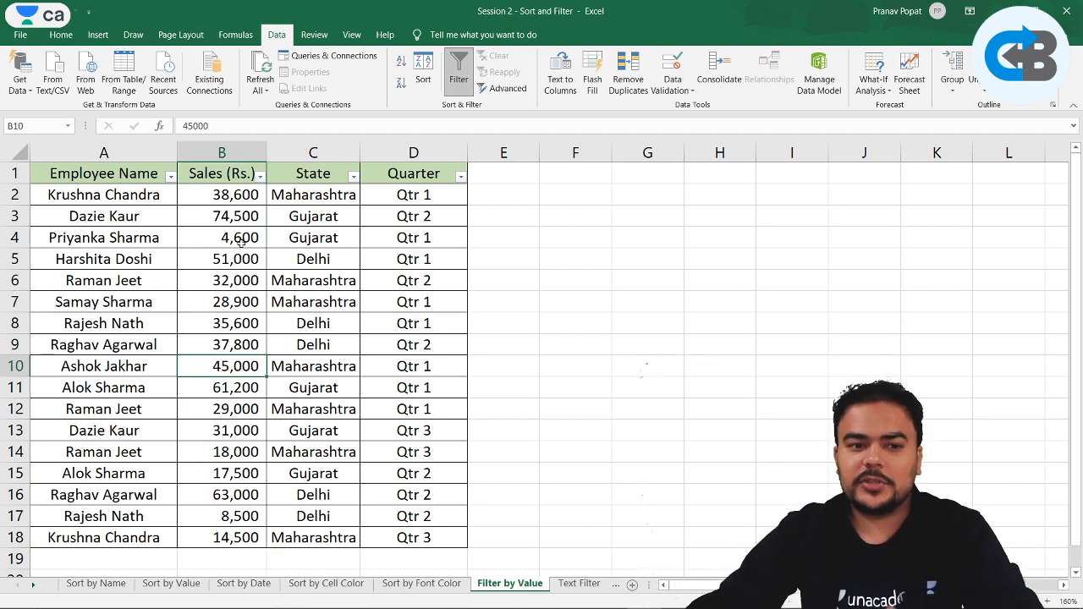
- Try to filter the Sales (Rs.) column for values equal to 63000 and clear that filter
click(260, 177)
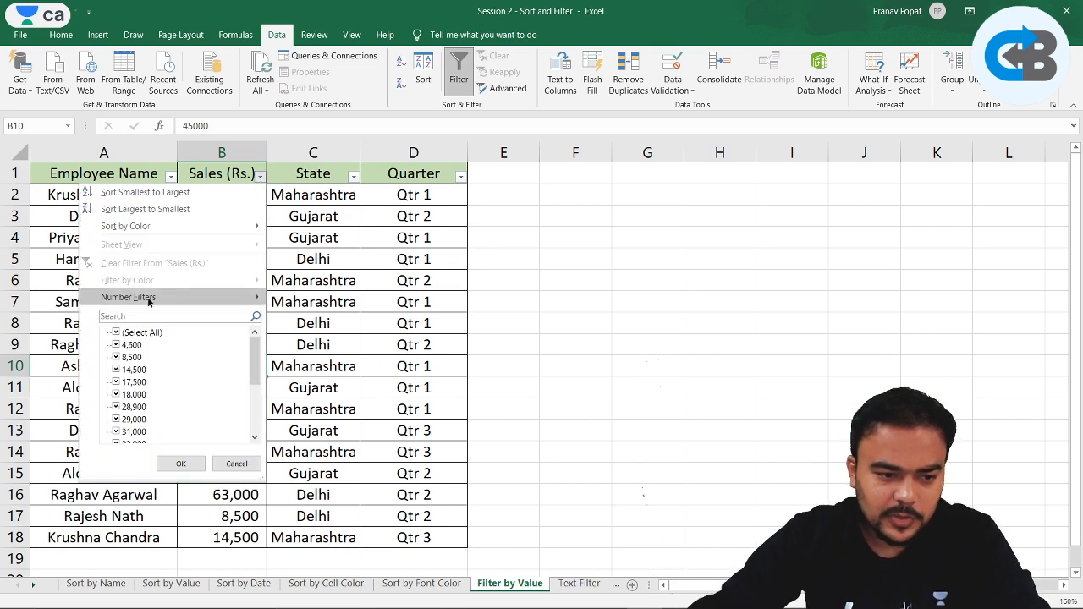
mouse_move(154, 299)
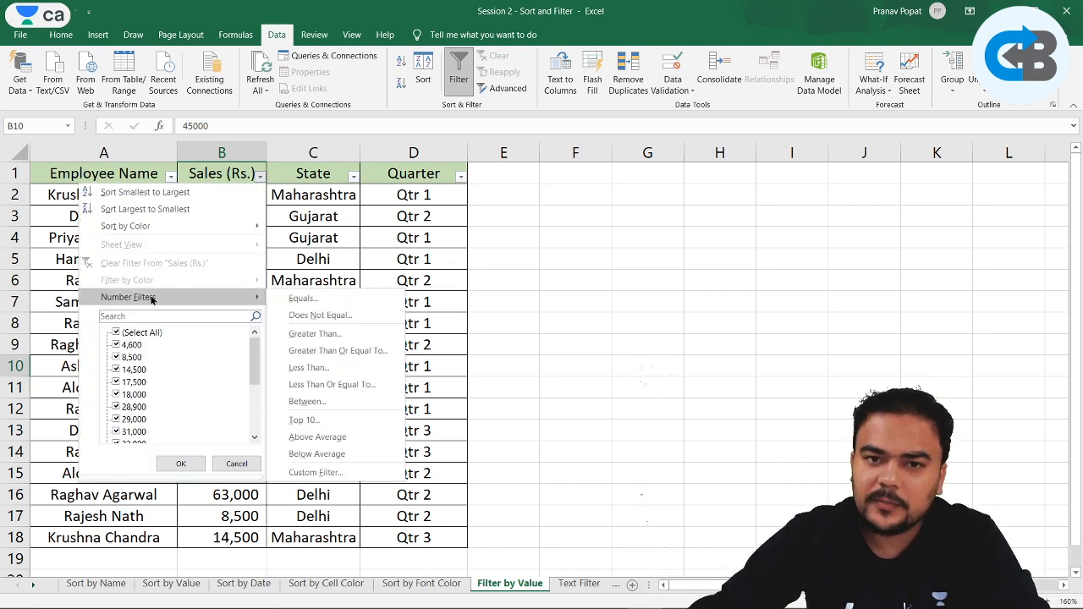
click(318, 300)
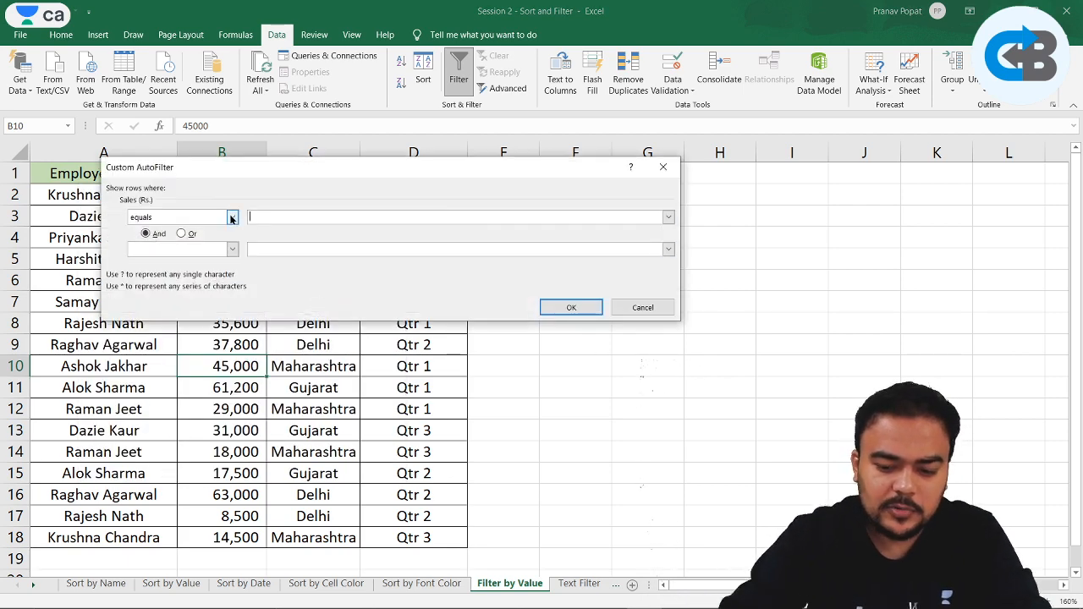
text(63000)
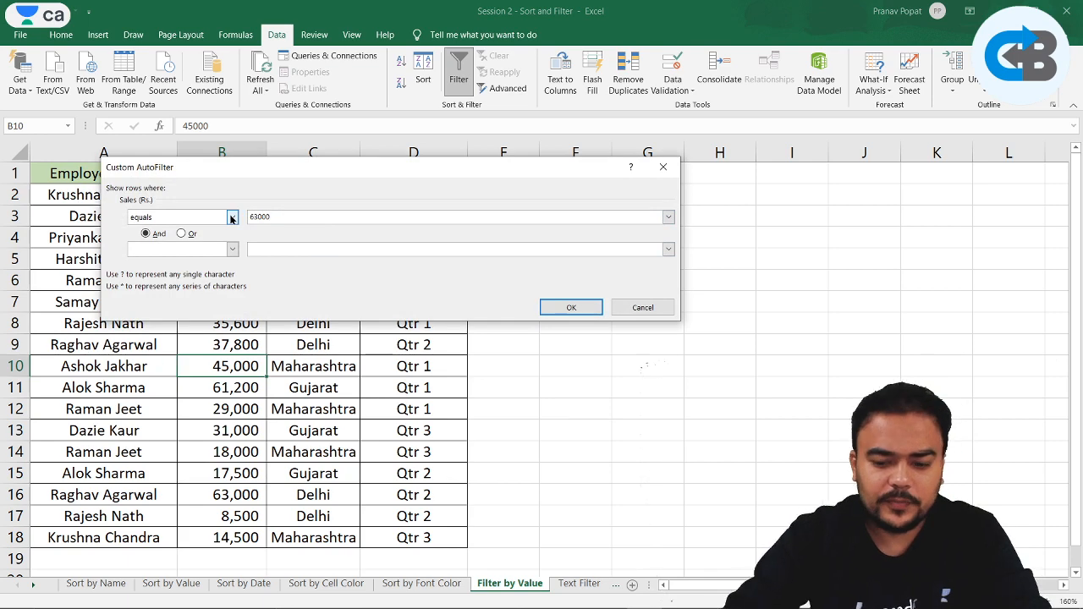
key(Return)
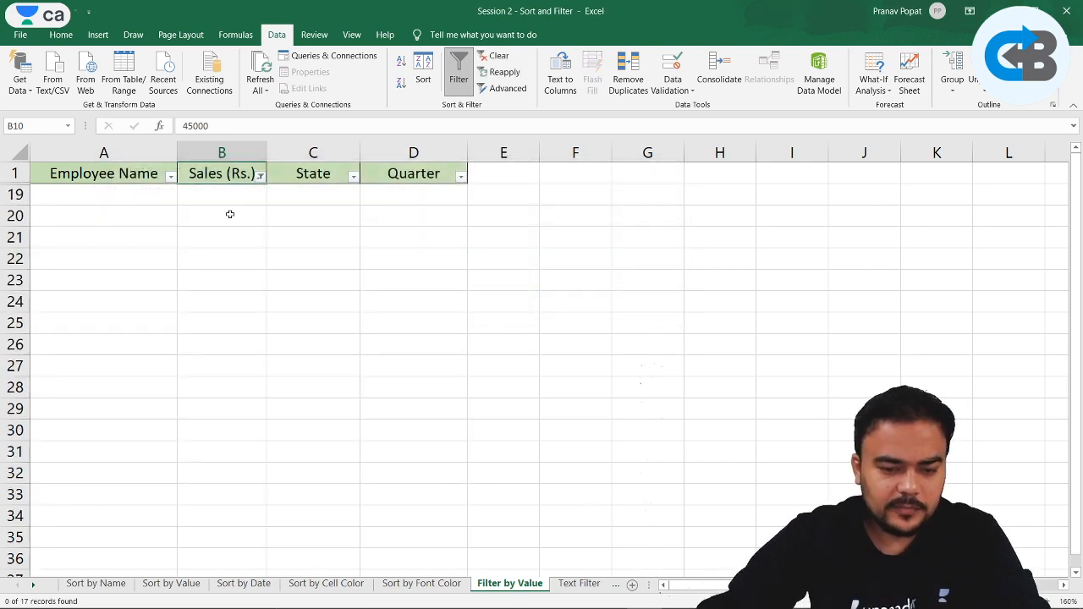
key(Up)
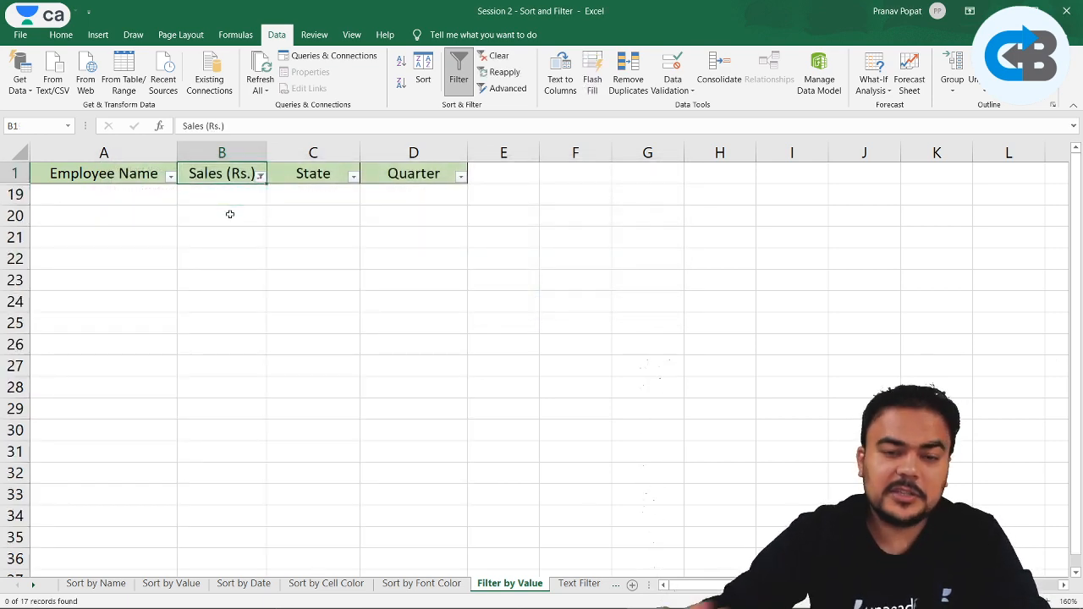
click(260, 176)
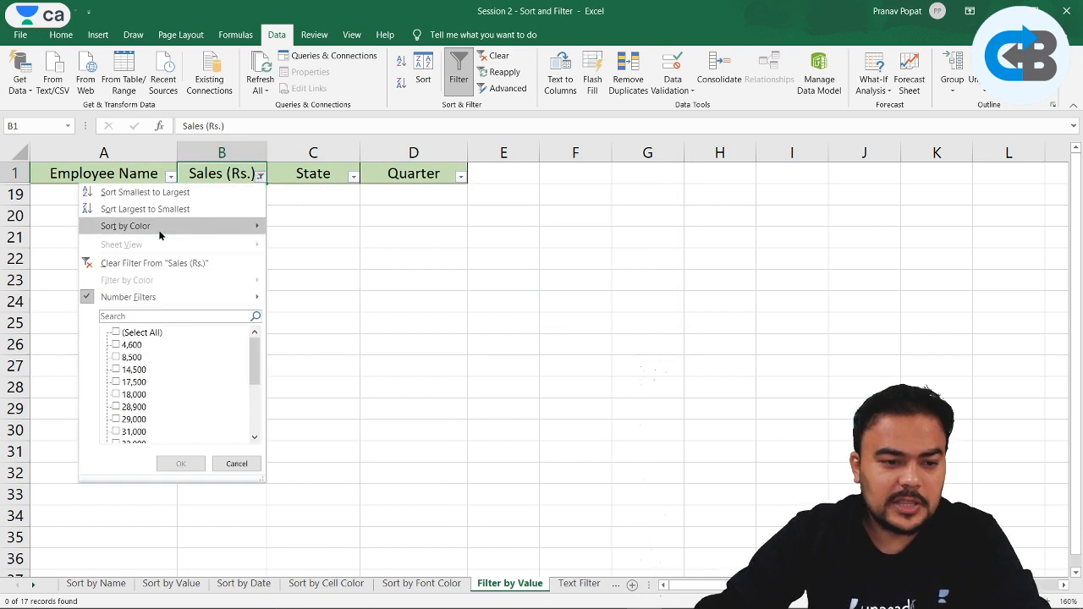
click(120, 266)
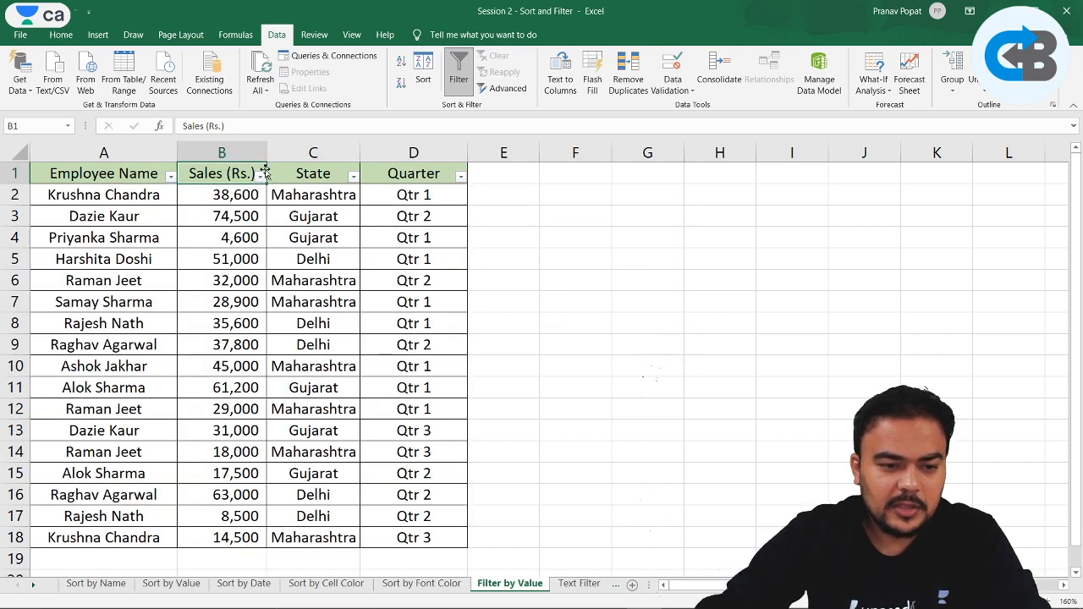
- Filter the Sales (Rs.) column for values greater than 30000 and check the remaining figures in B2:B16
click(260, 177)
mouse_move(203, 294)
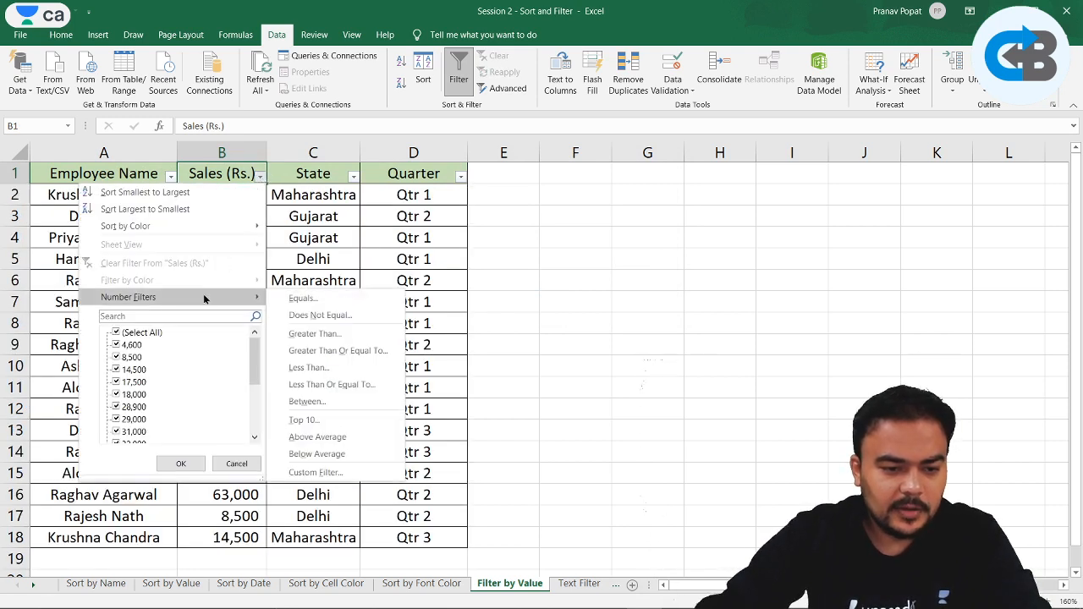
click(322, 337)
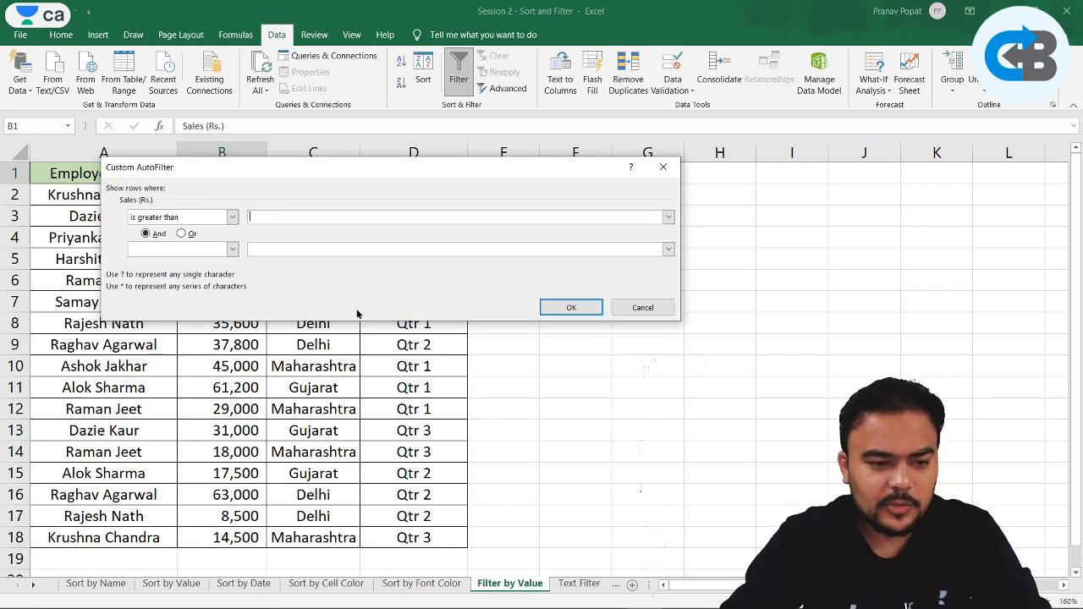
text(30000)
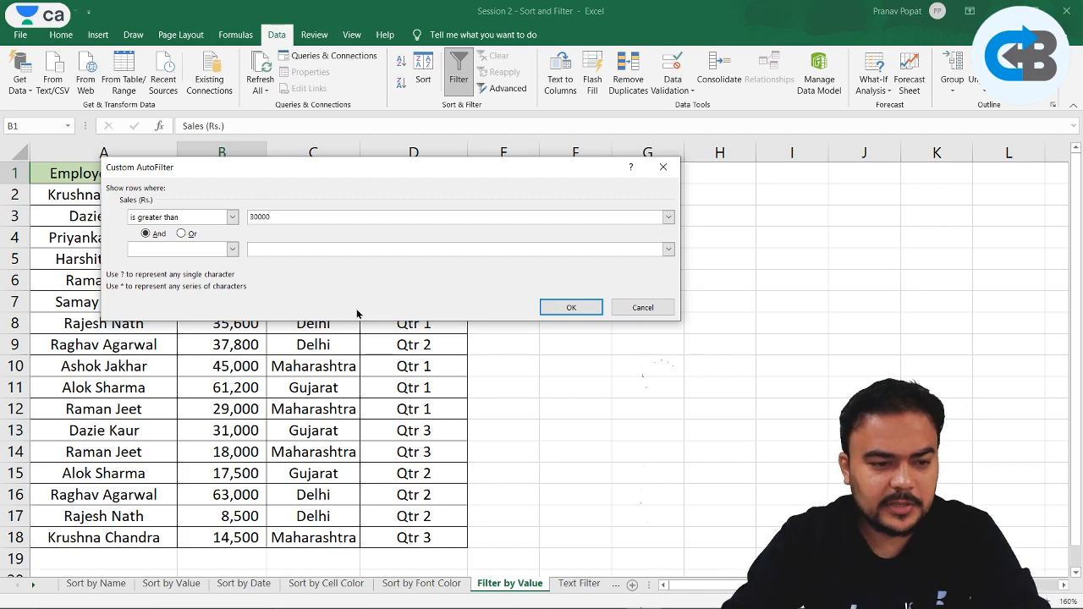
key(Return)
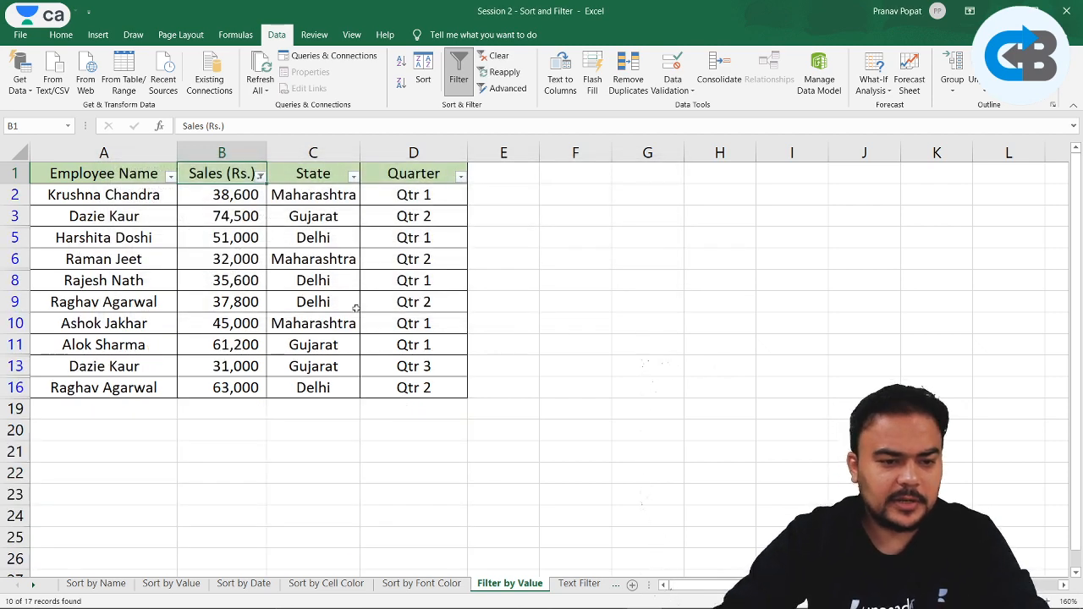
drag(228, 198, 231, 389)
drag(221, 199, 232, 389)
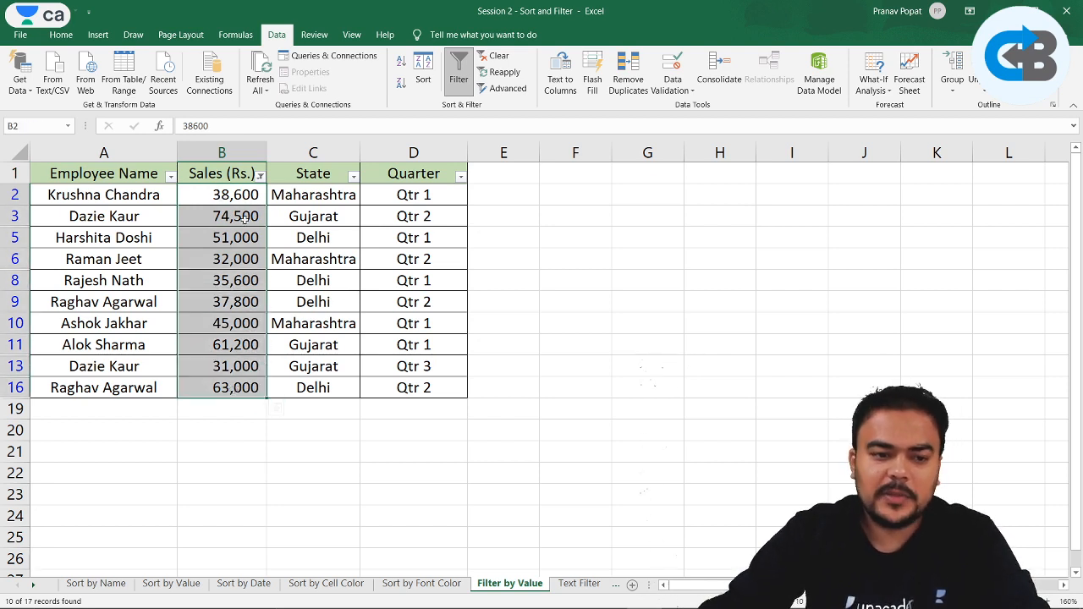
- Try to filter the Sales (Rs.) column for values greater than 40000 and clear that filter
click(260, 176)
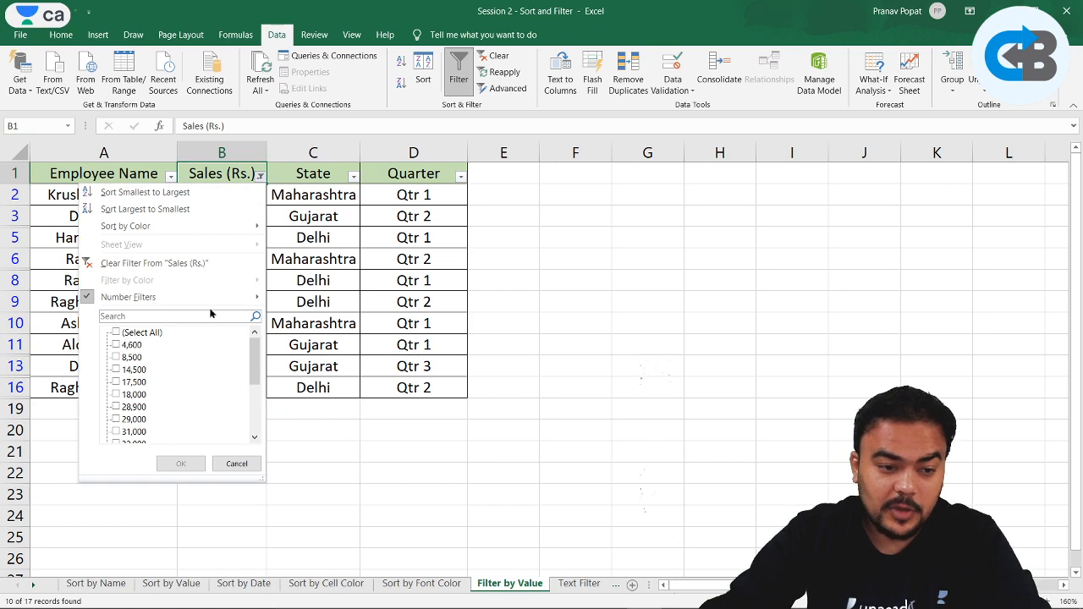
mouse_move(246, 297)
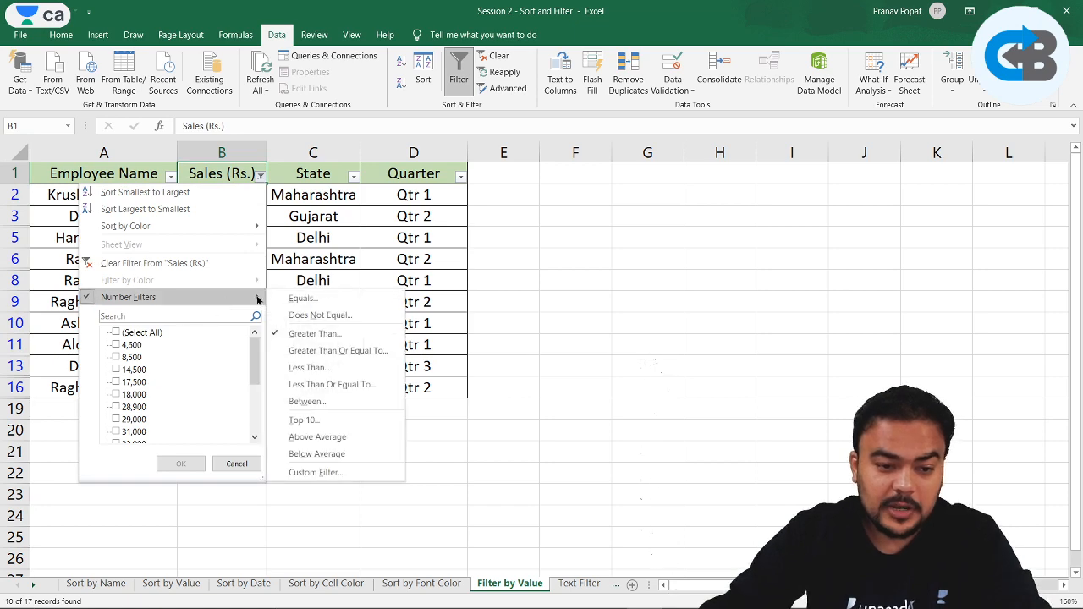
click(319, 335)
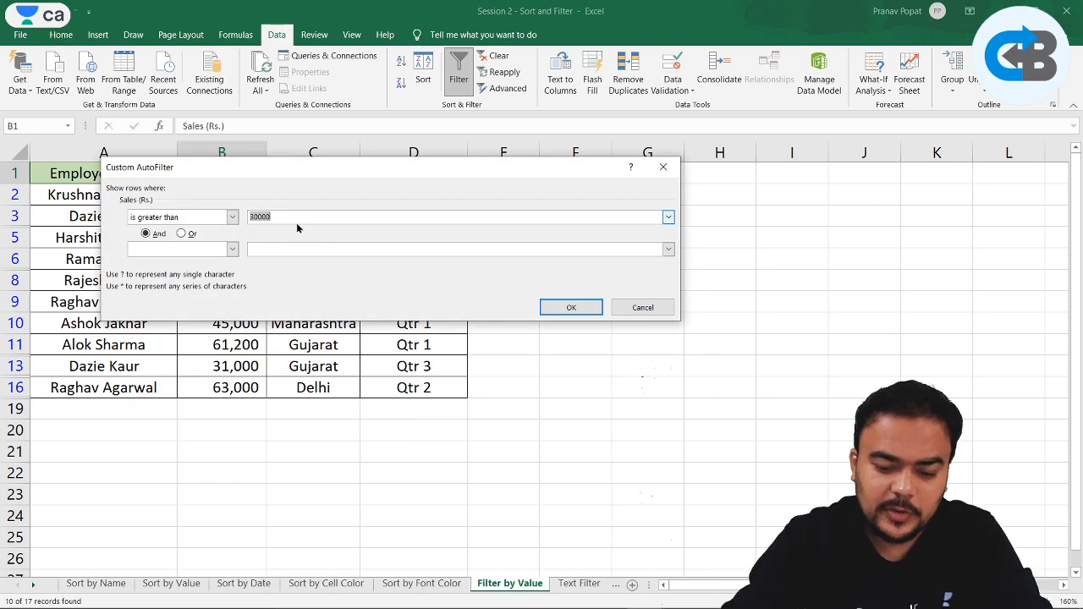
text(40000)
key(Return)
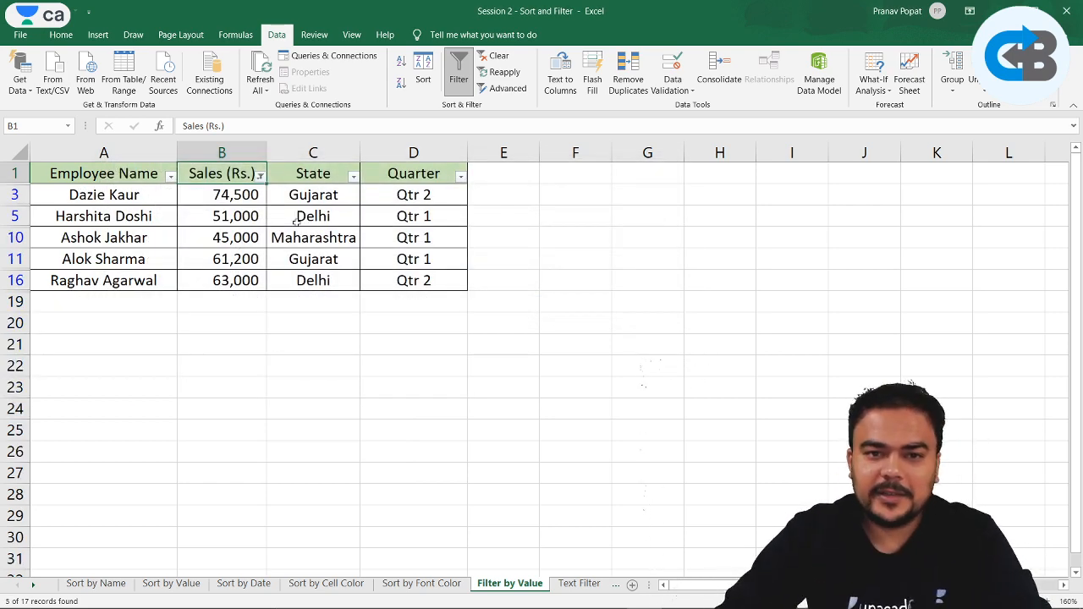
click(259, 176)
click(144, 263)
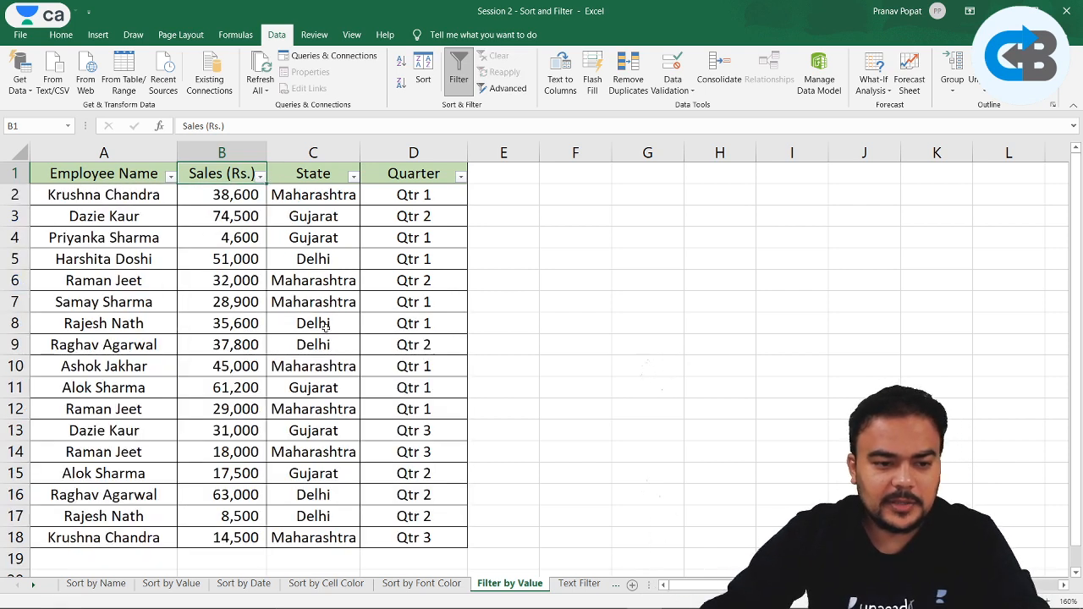
- Try to filter the Sales (Rs.) column for values less than 30000 and clear that filter
click(260, 175)
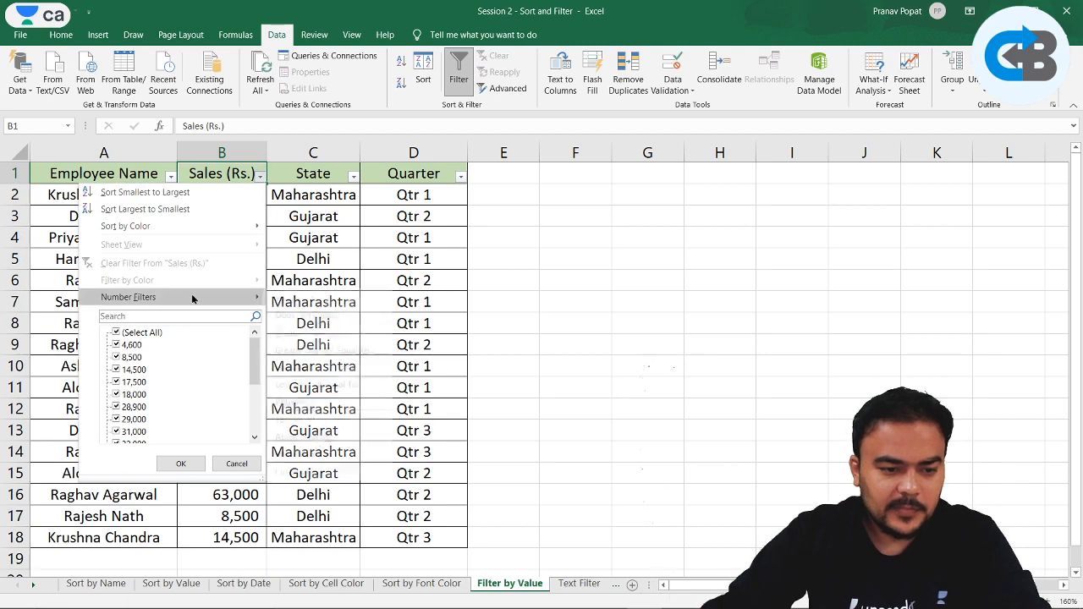
mouse_move(191, 296)
click(320, 368)
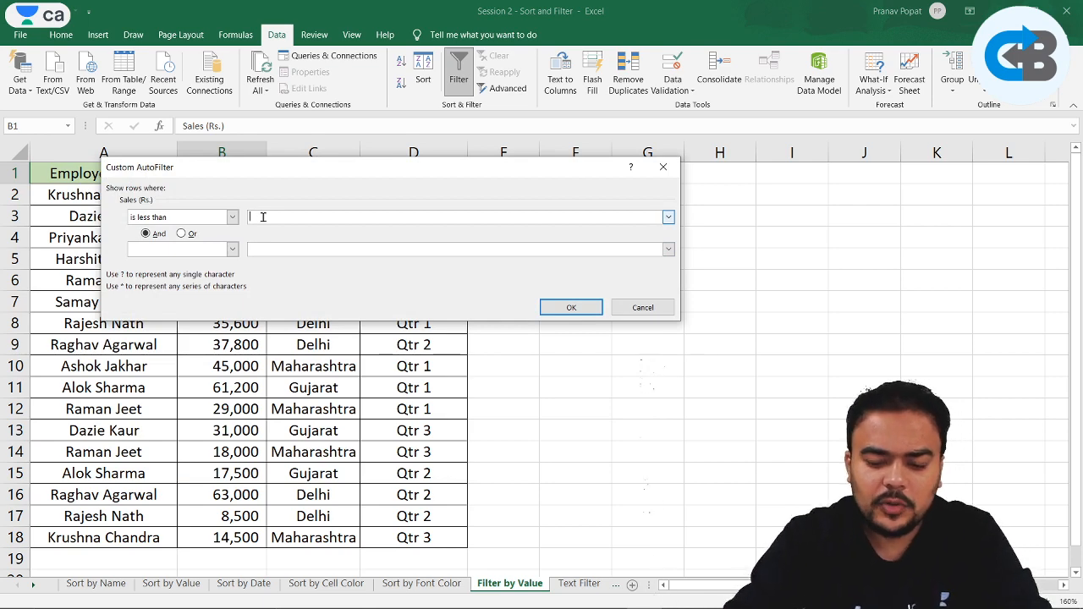
text(30000)
key(Return)
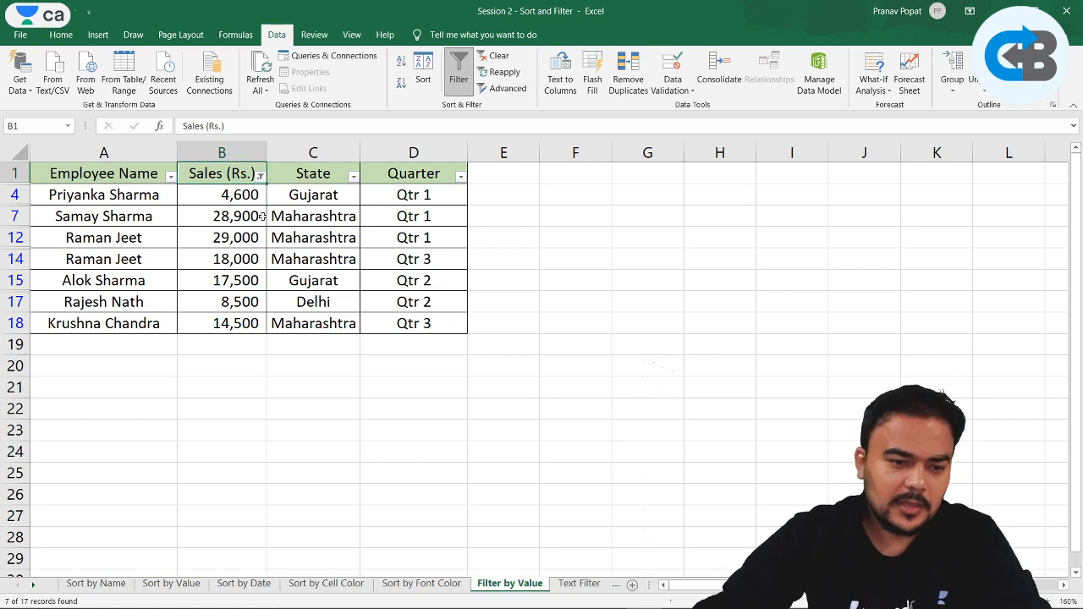
click(261, 176)
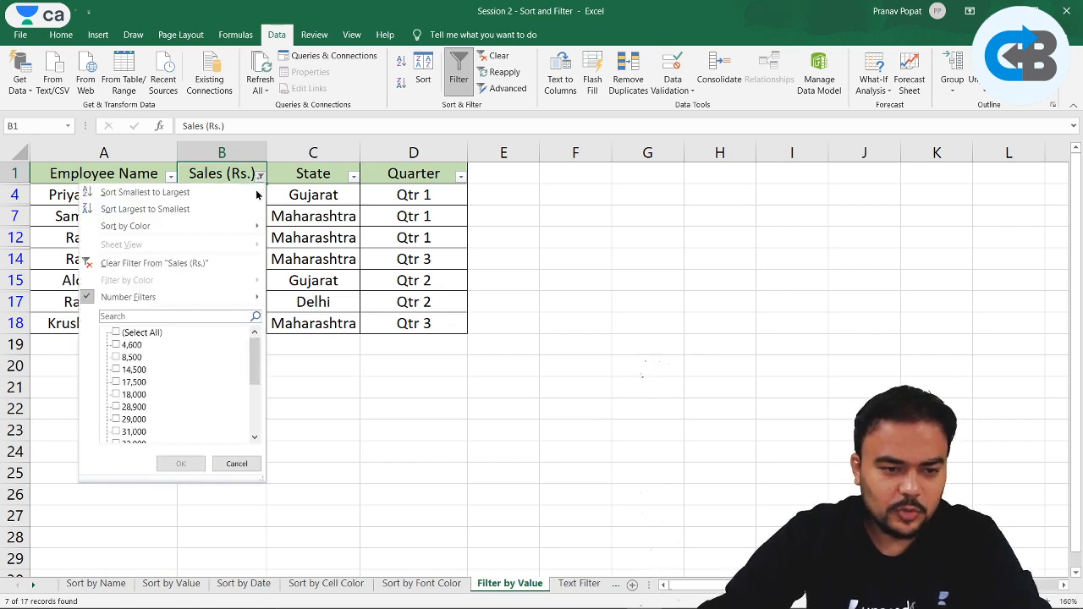
click(169, 263)
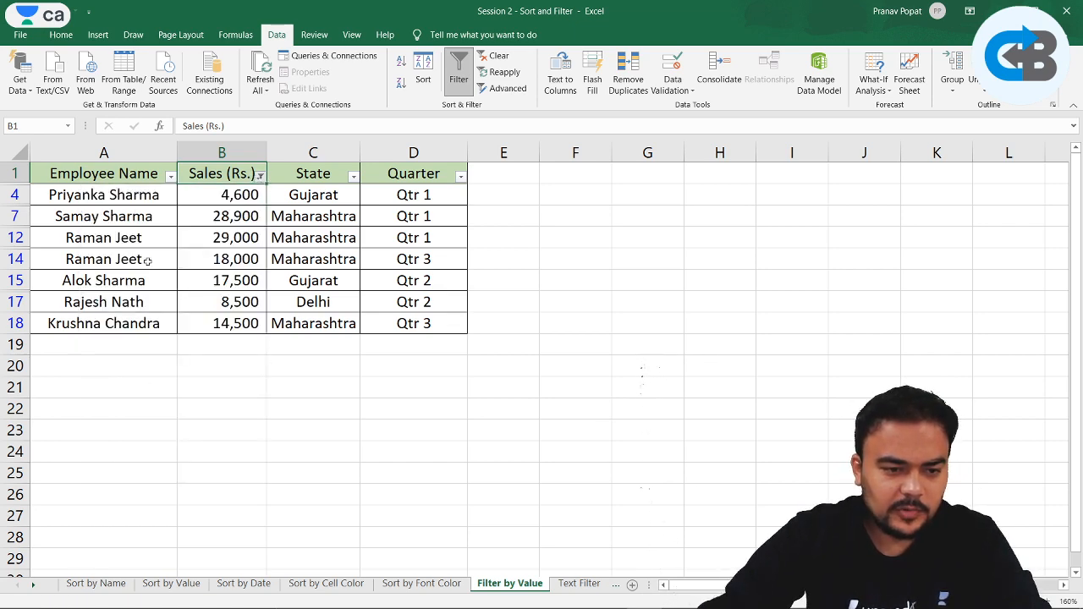
- Try to filter the Sales (Rs.) column for values between 20000 and 40000 and clear that filter
click(261, 178)
mouse_move(201, 302)
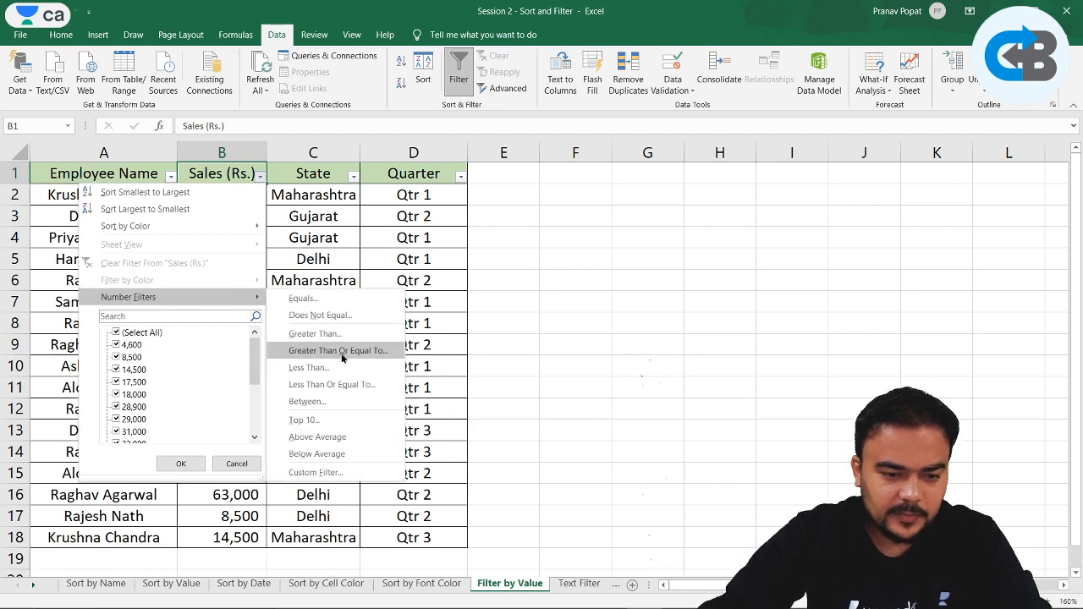
click(306, 402)
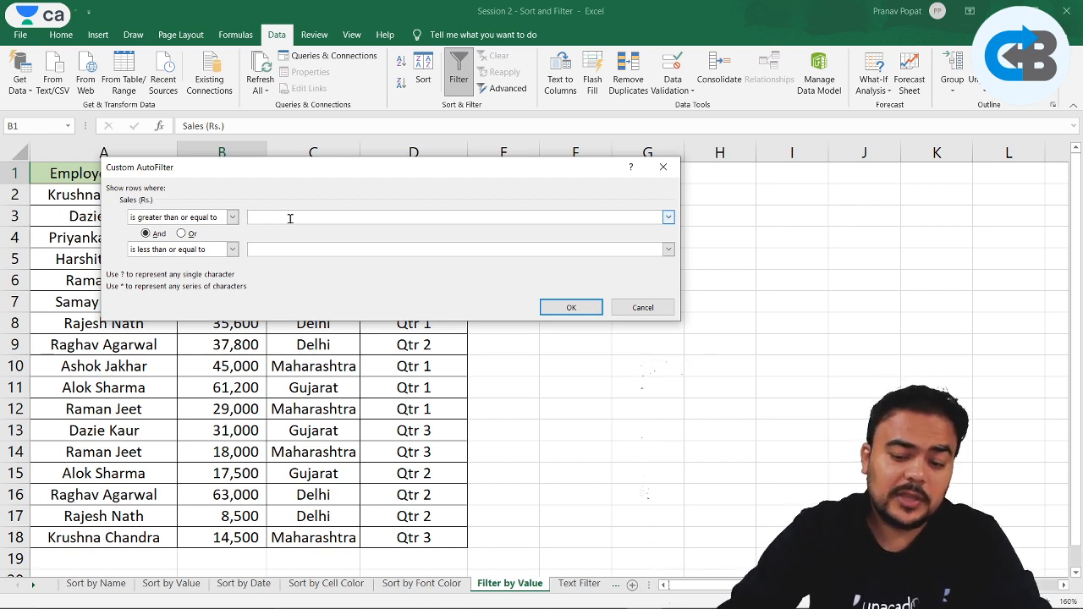
text(20000)
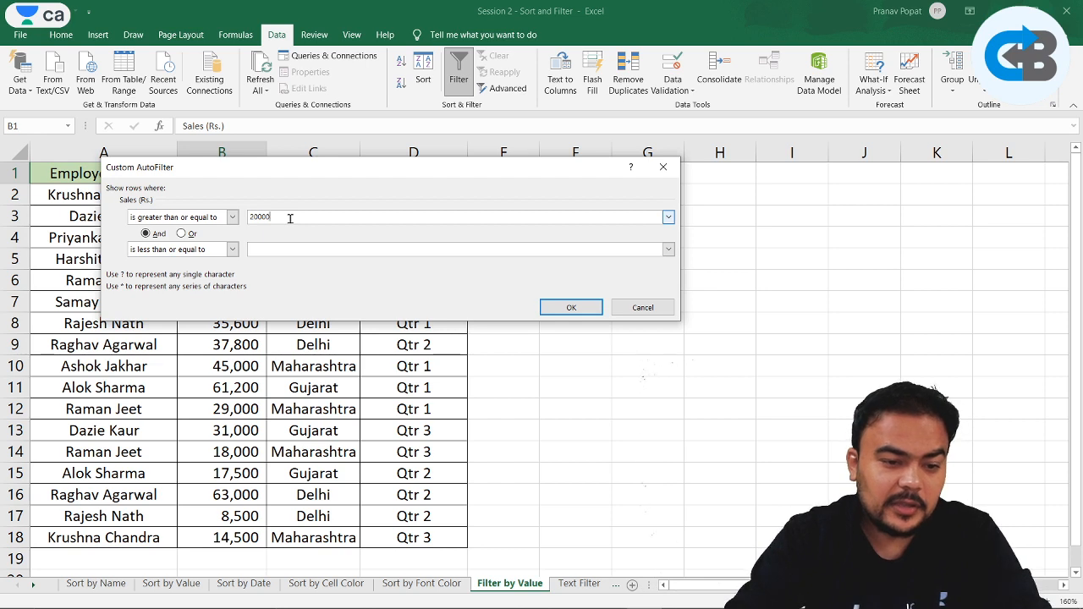
click(279, 249)
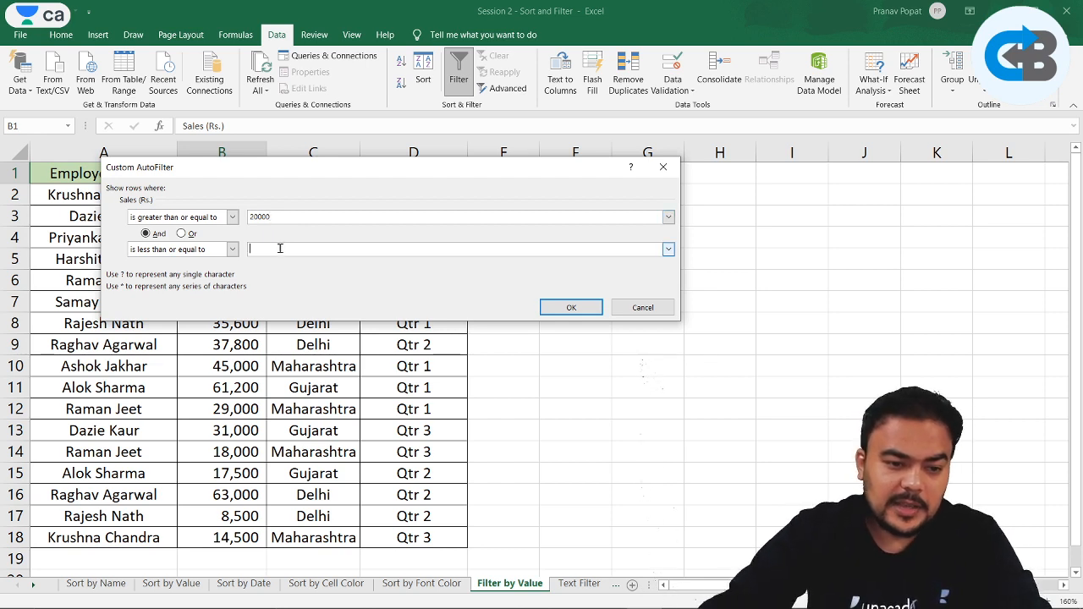
text(40000)
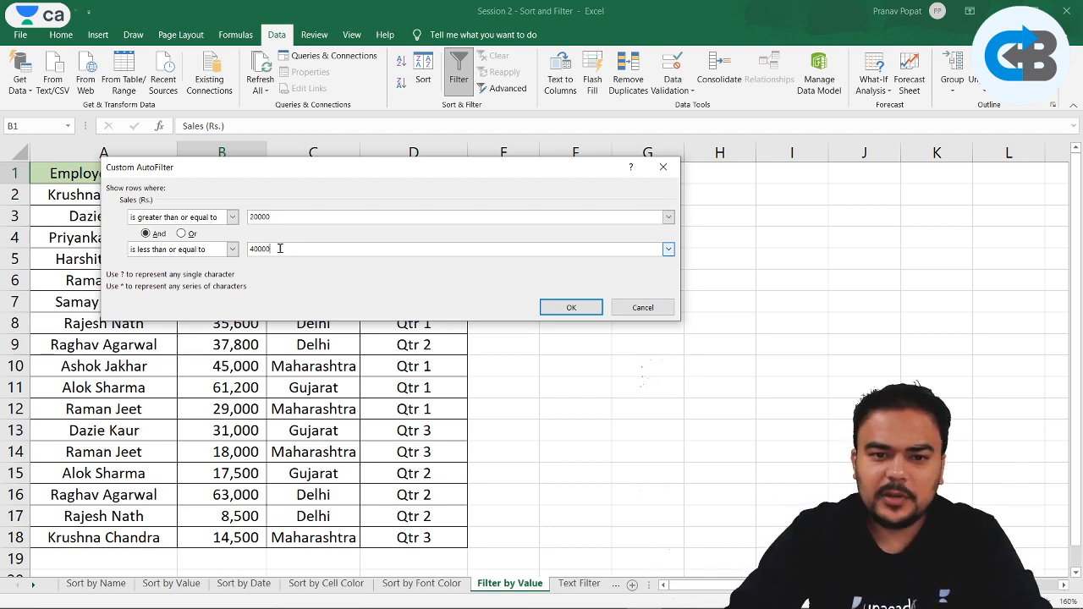
key(Return)
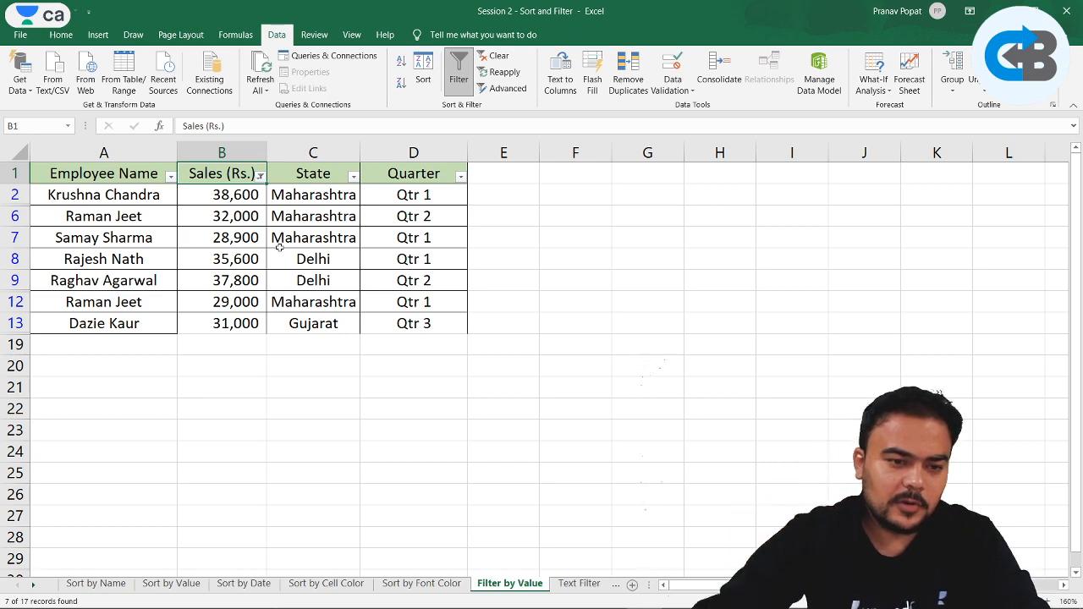
click(259, 176)
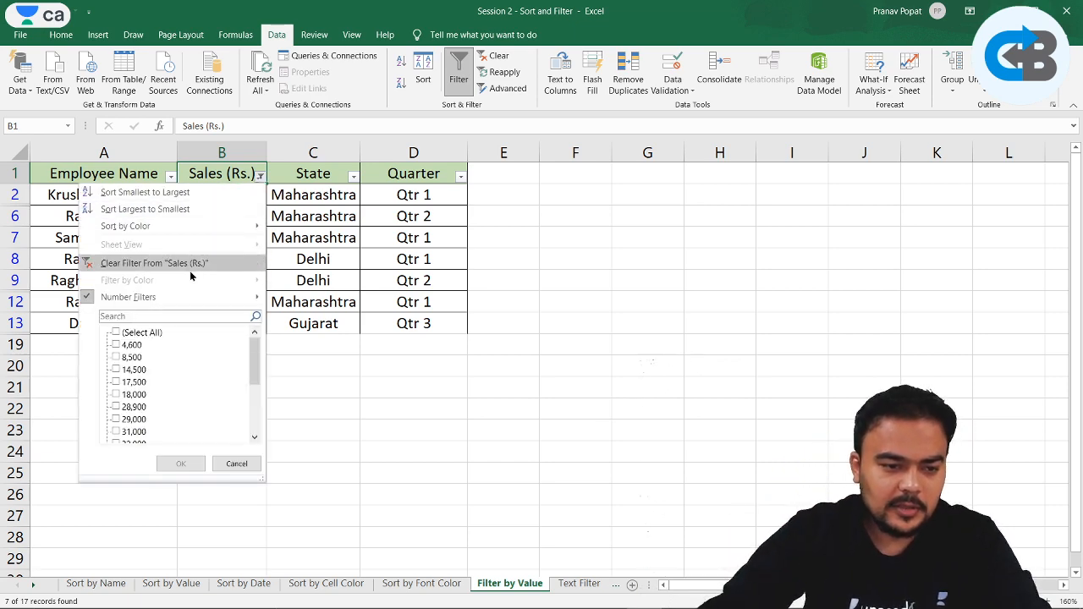
click(189, 259)
- Try to filter the Sales (Rs.) column for the top 10 items, check the remaining sales figures and employees, and clear that filter
click(260, 176)
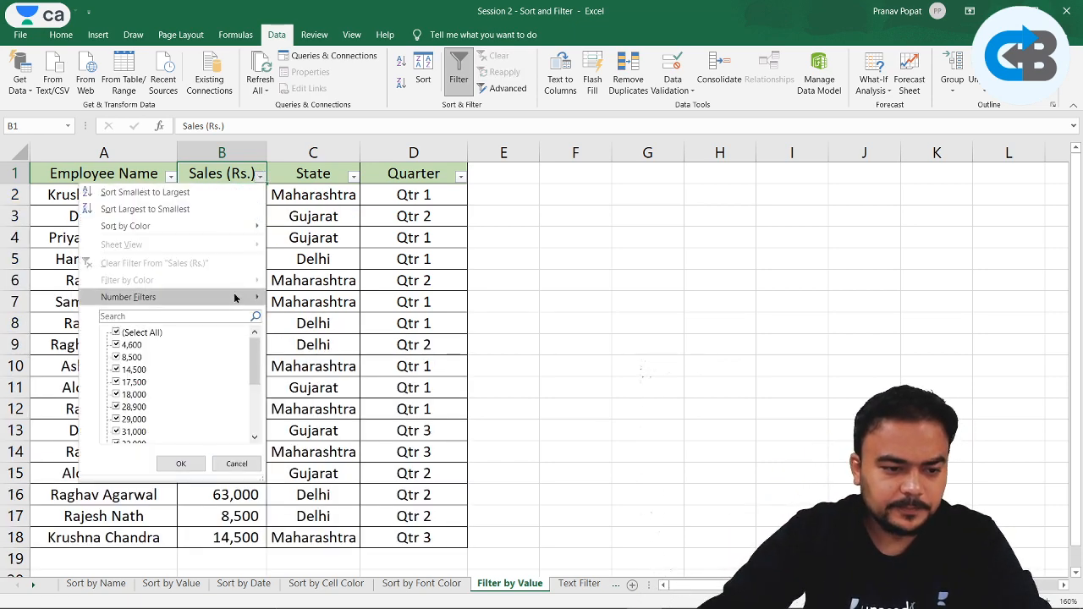
mouse_move(235, 297)
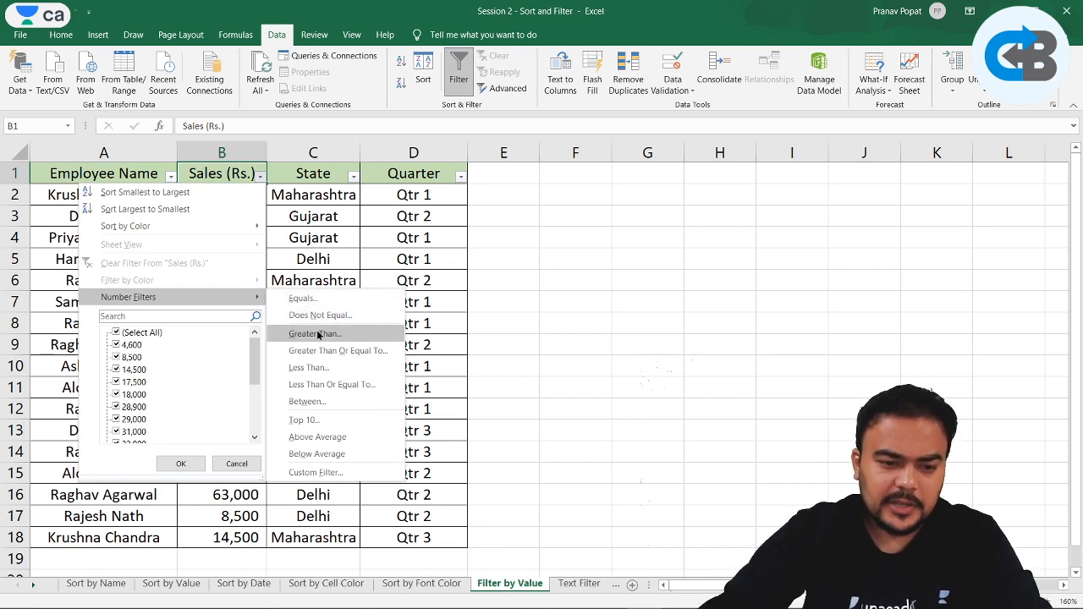
click(326, 419)
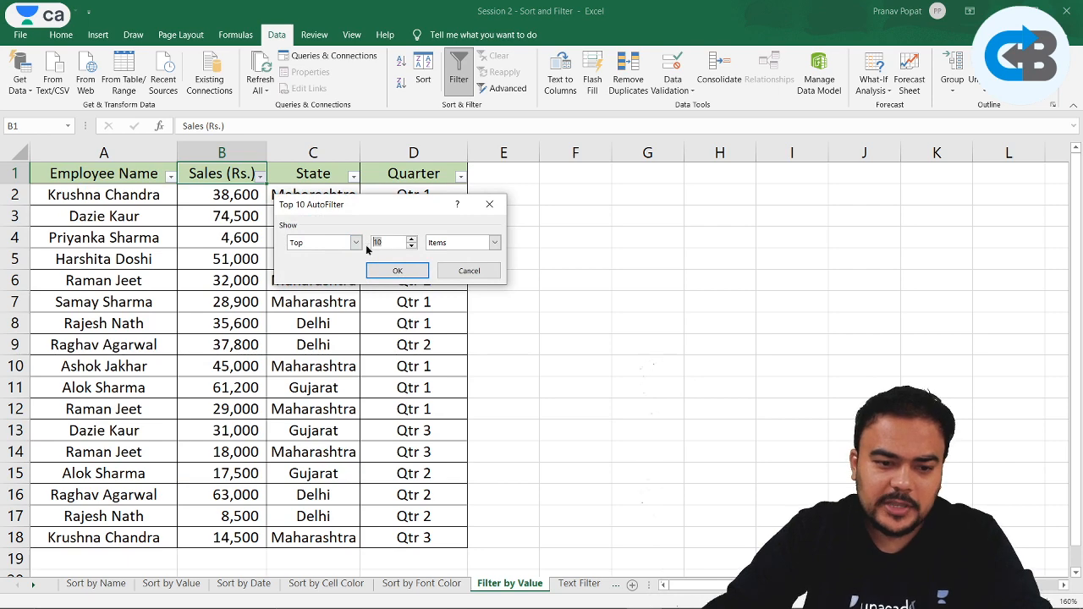
click(398, 271)
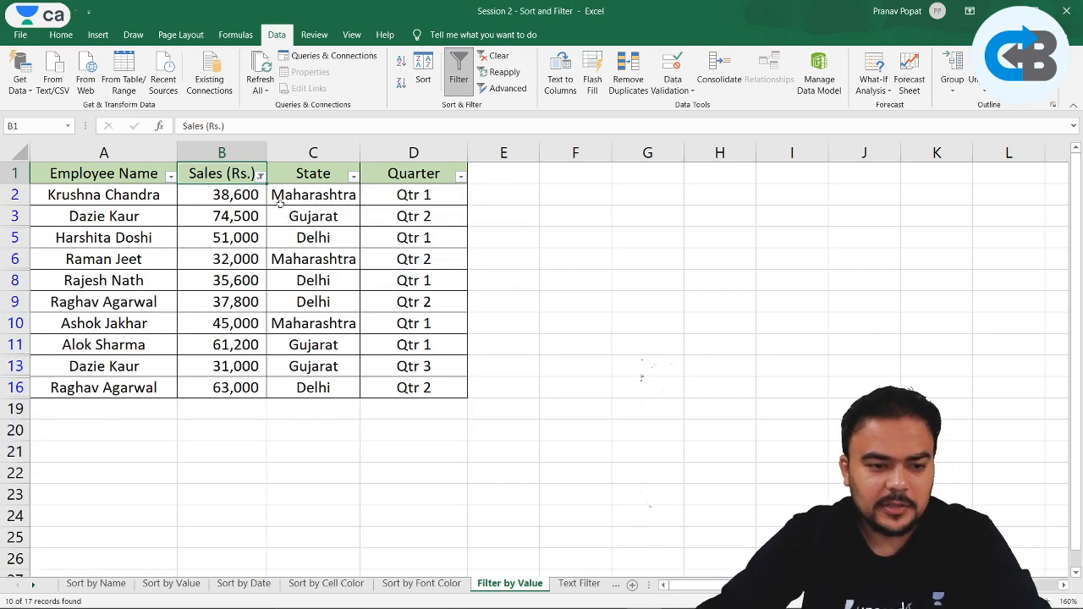
drag(226, 193, 252, 382)
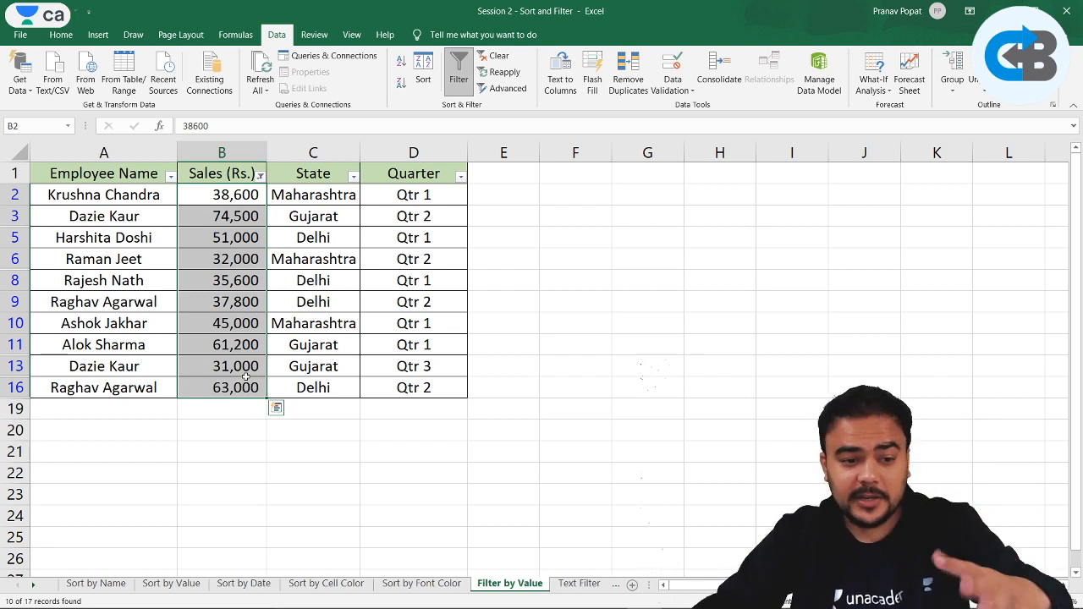
drag(136, 195, 143, 387)
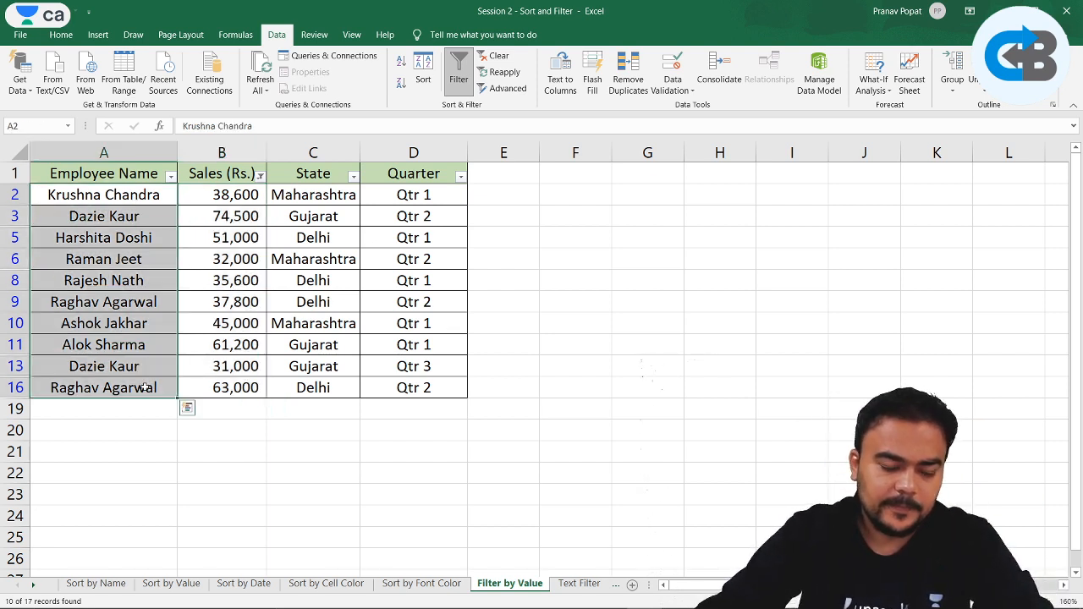
click(259, 176)
click(217, 269)
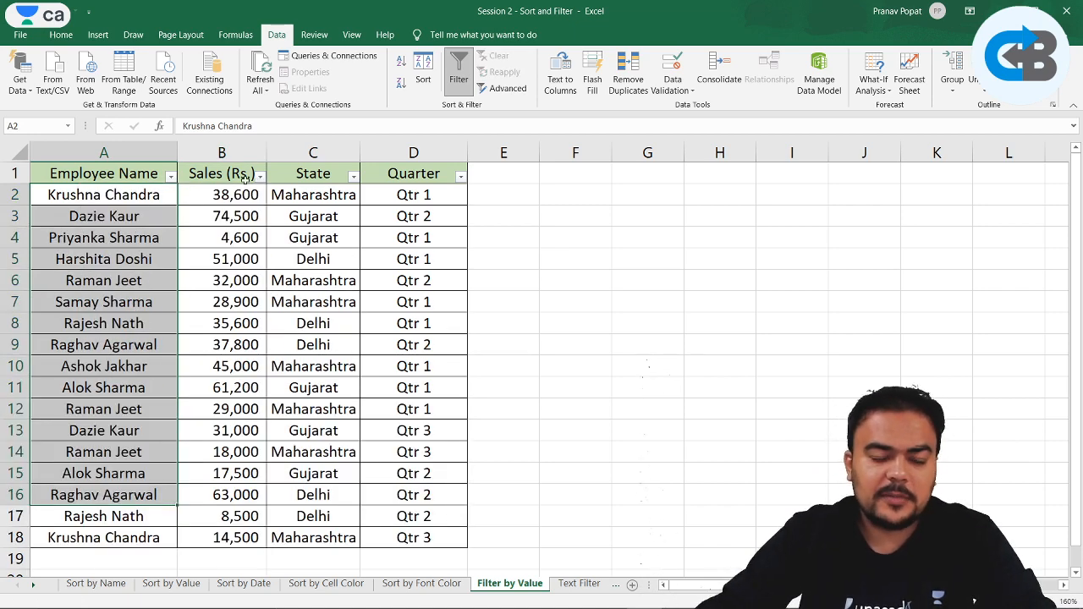
click(260, 176)
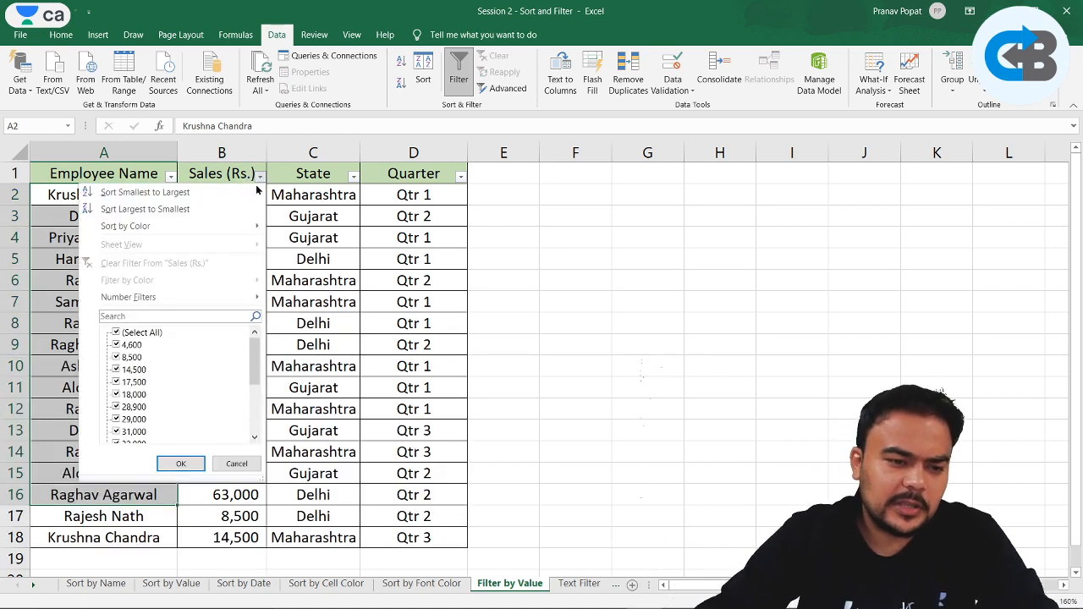
click(488, 261)
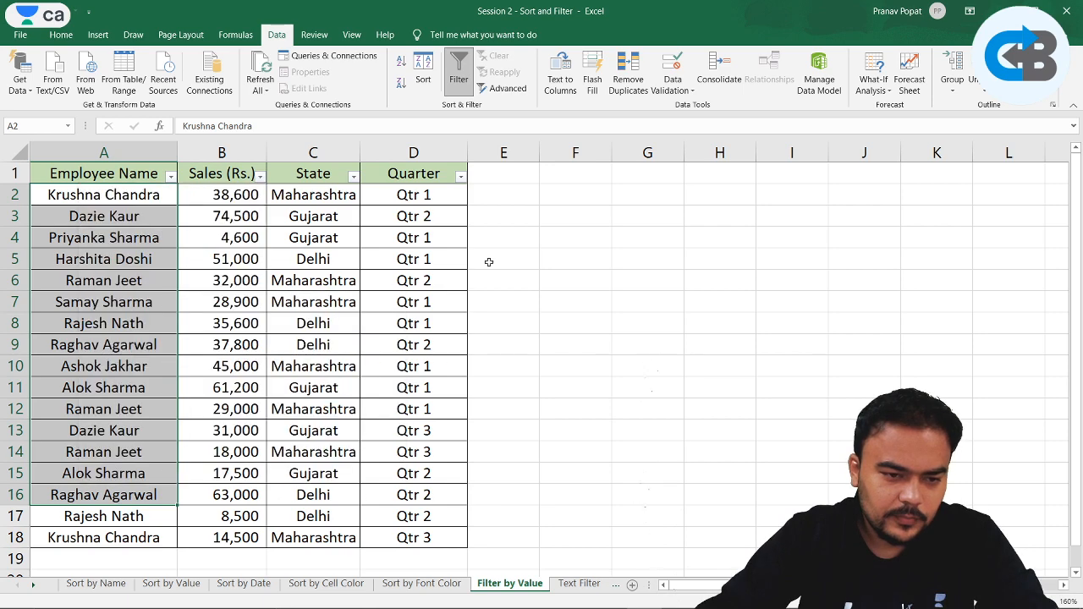
click(563, 256)
- Try to filter the Sales (Rs.) column for the top 5 items and clear that filter
click(259, 178)
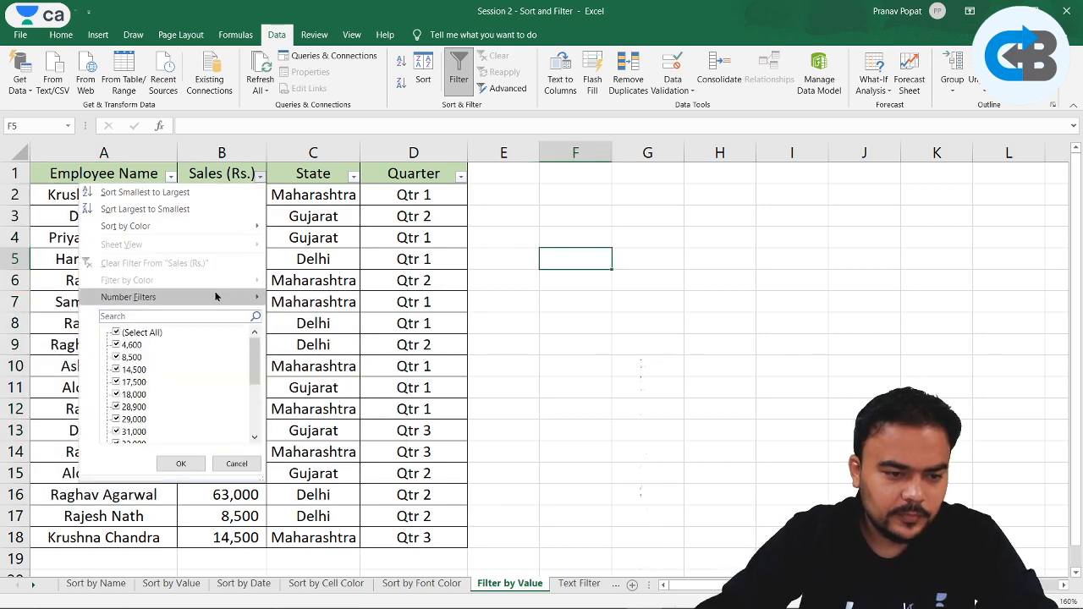
mouse_move(217, 295)
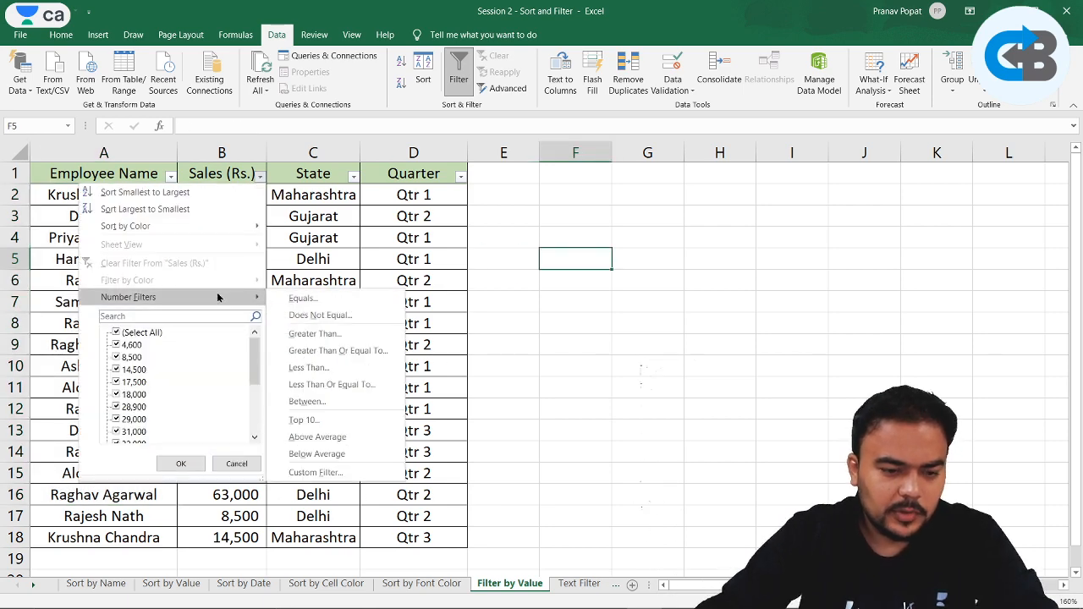
click(304, 420)
click(386, 243)
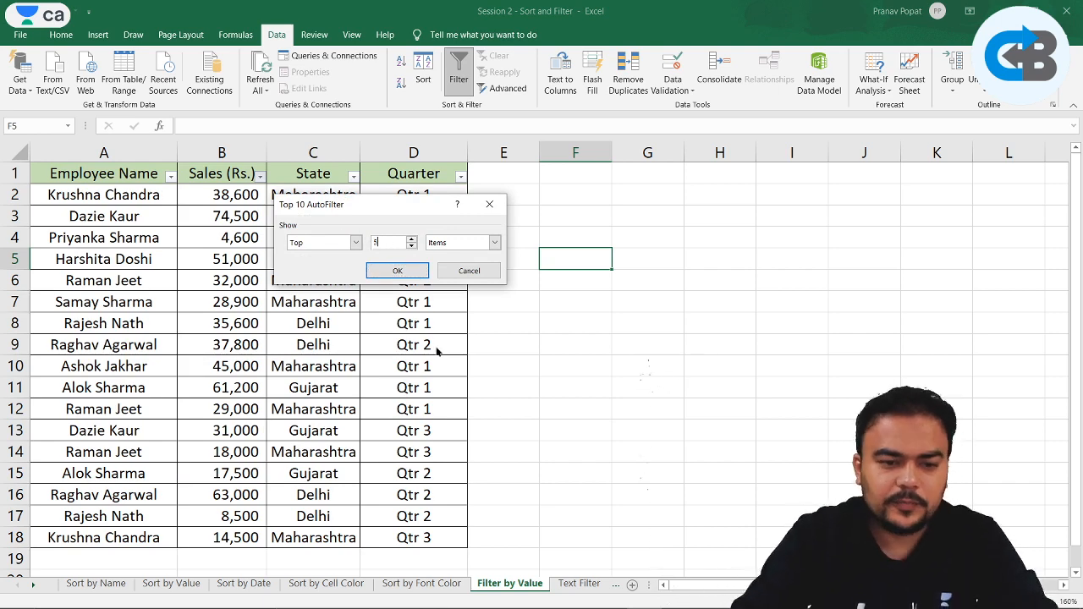
key(Return)
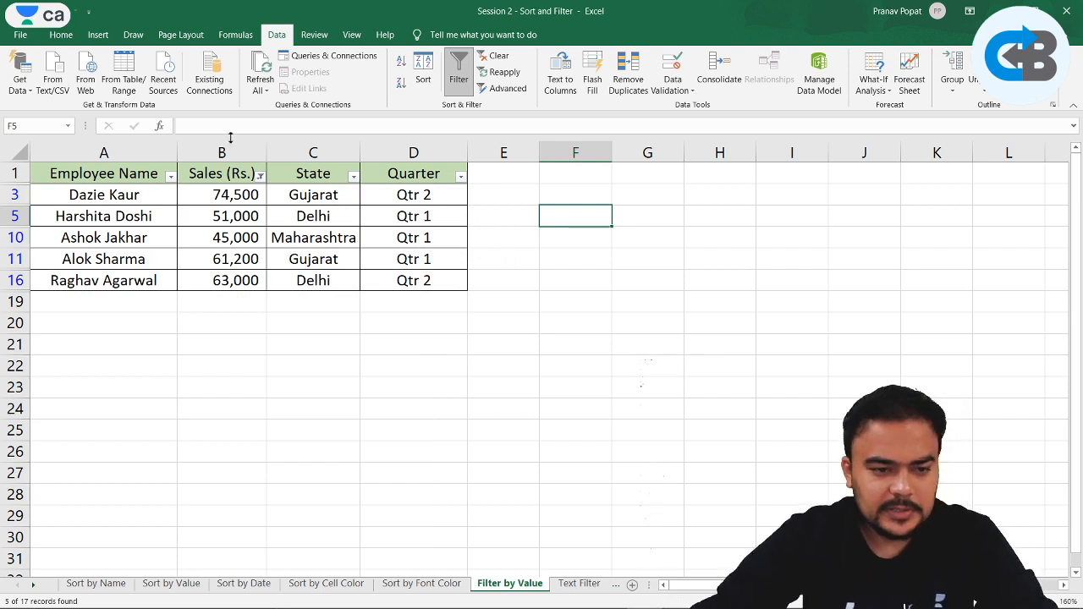
click(260, 175)
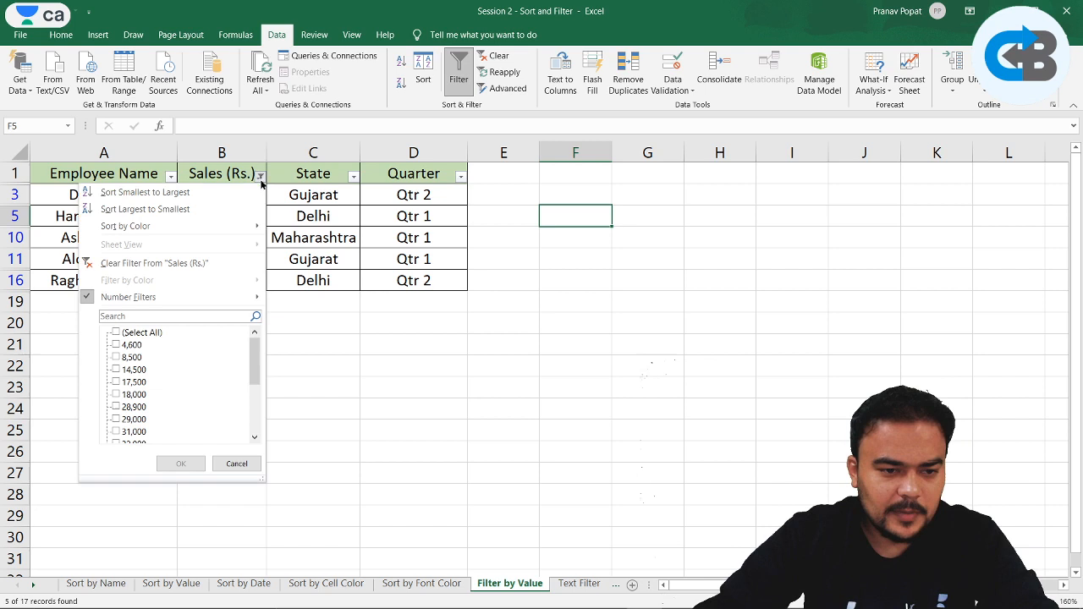
click(205, 269)
- Try to filter the Sales (Rs.) column for above-average values, select the remaining sales figures, and clear that filter
click(260, 175)
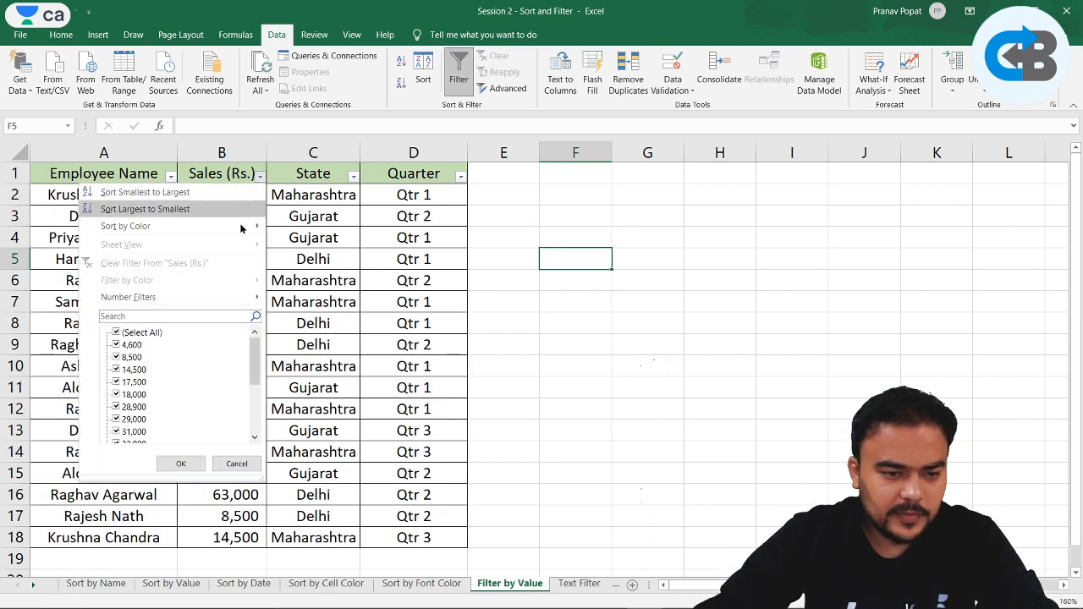
mouse_move(232, 296)
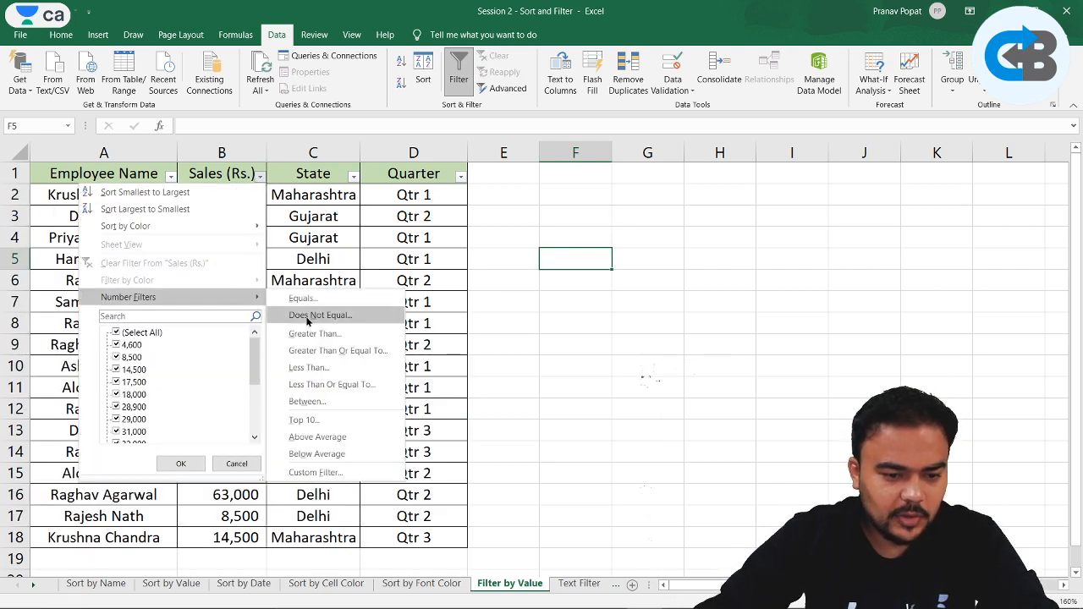
click(337, 442)
click(231, 194)
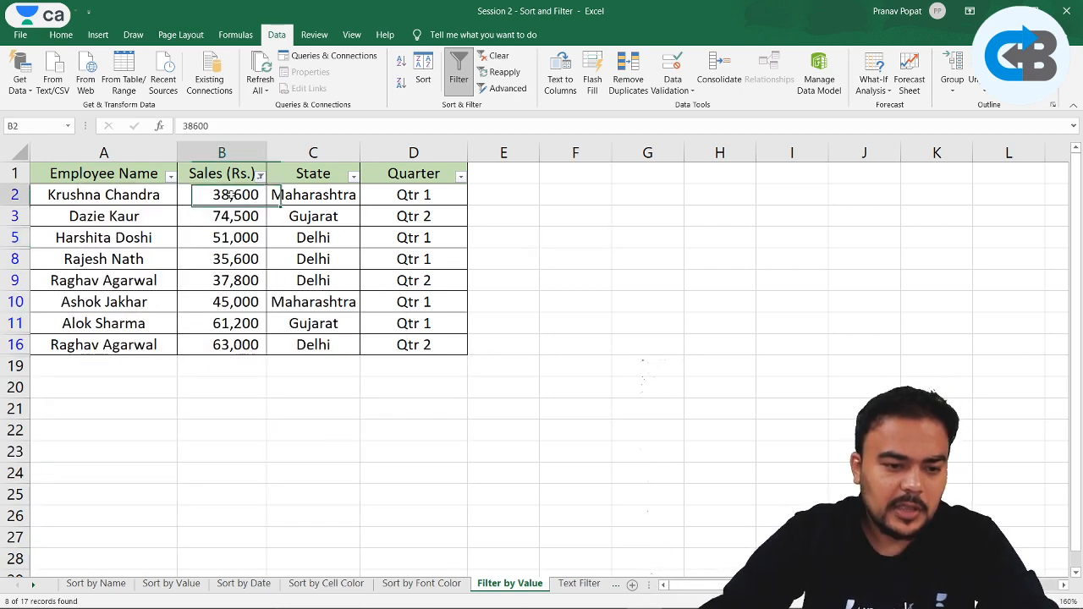
drag(231, 194, 222, 344)
click(260, 175)
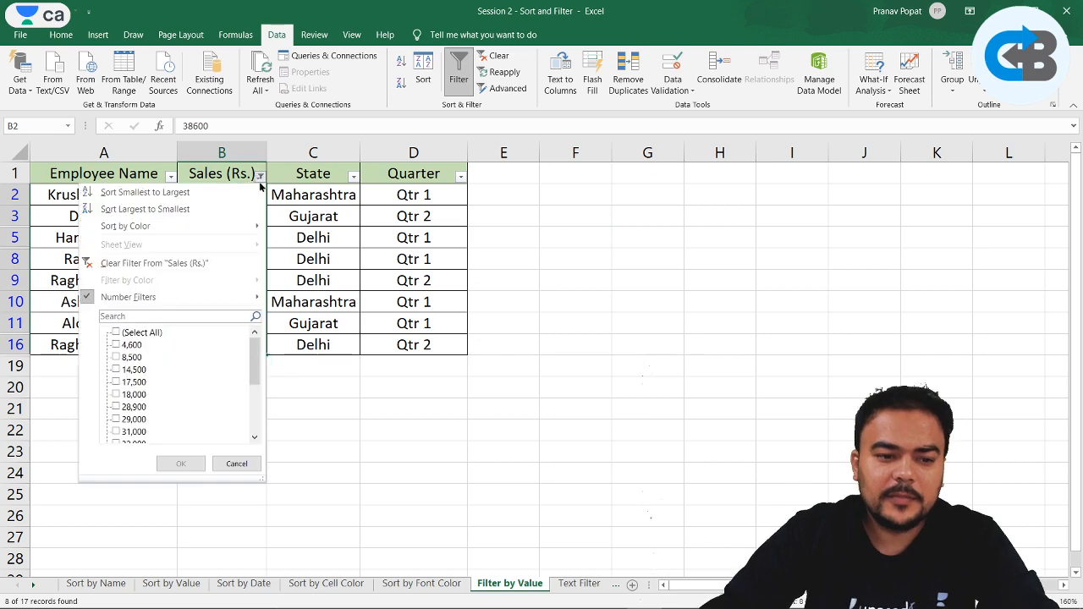
click(234, 264)
- Try to filter the Sales (Rs.) column for below-average values and clear that filter
click(267, 179)
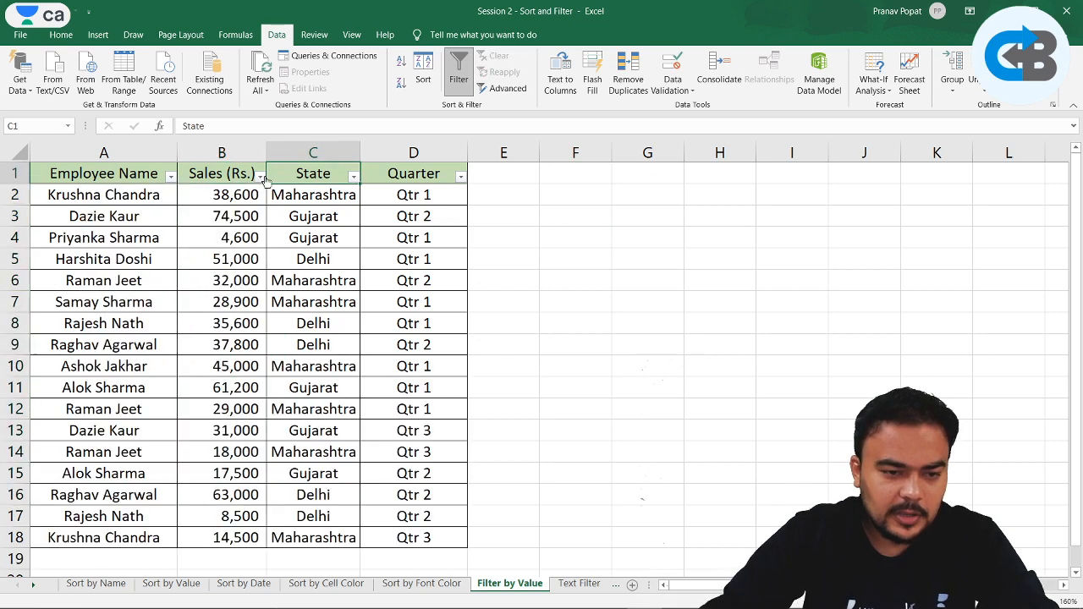
click(260, 176)
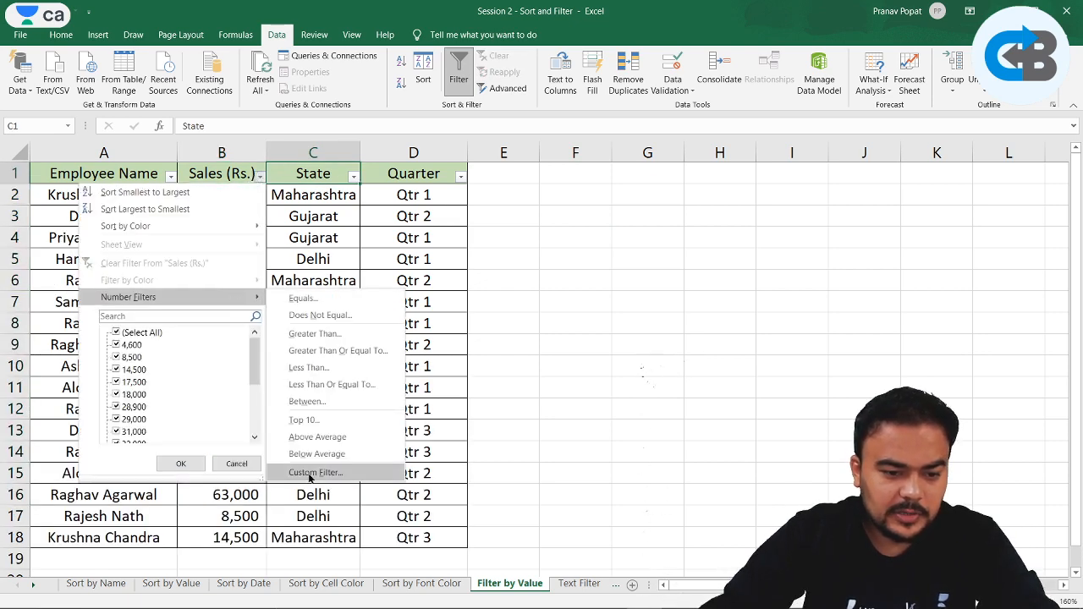
click(320, 455)
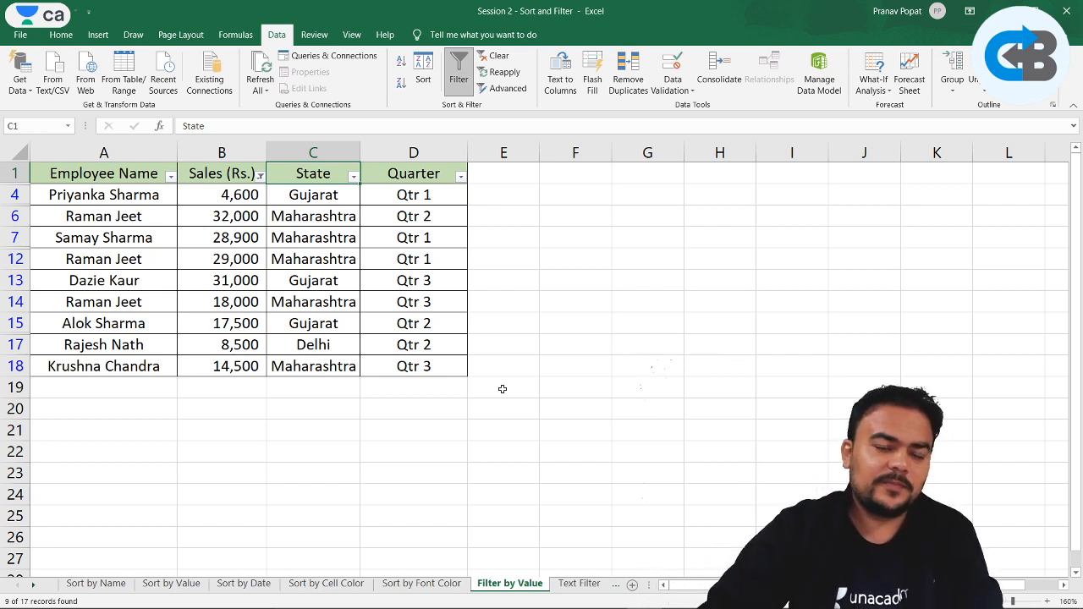
click(259, 175)
click(175, 263)
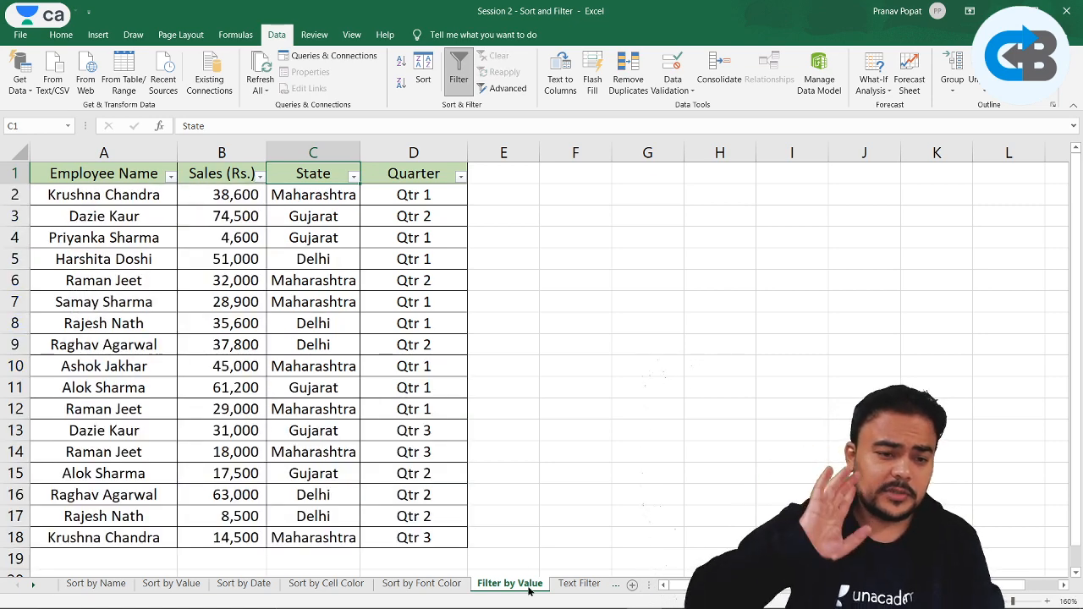
- On the Text Filter sheet, turn on filtering for the whole employee sales table, A1:D18
click(579, 583)
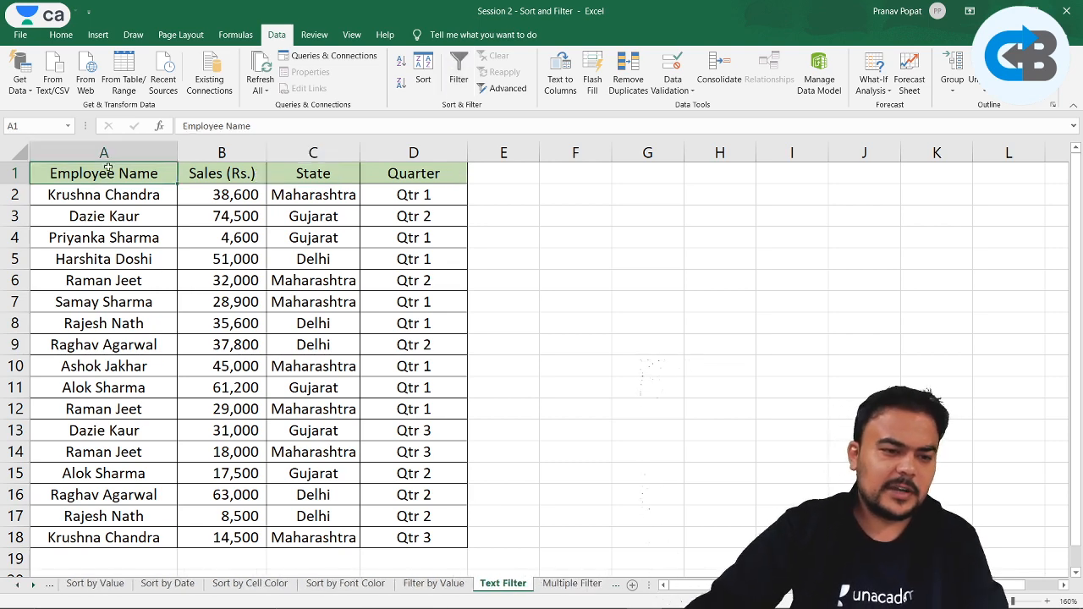
drag(113, 172, 457, 541)
click(459, 74)
click(580, 263)
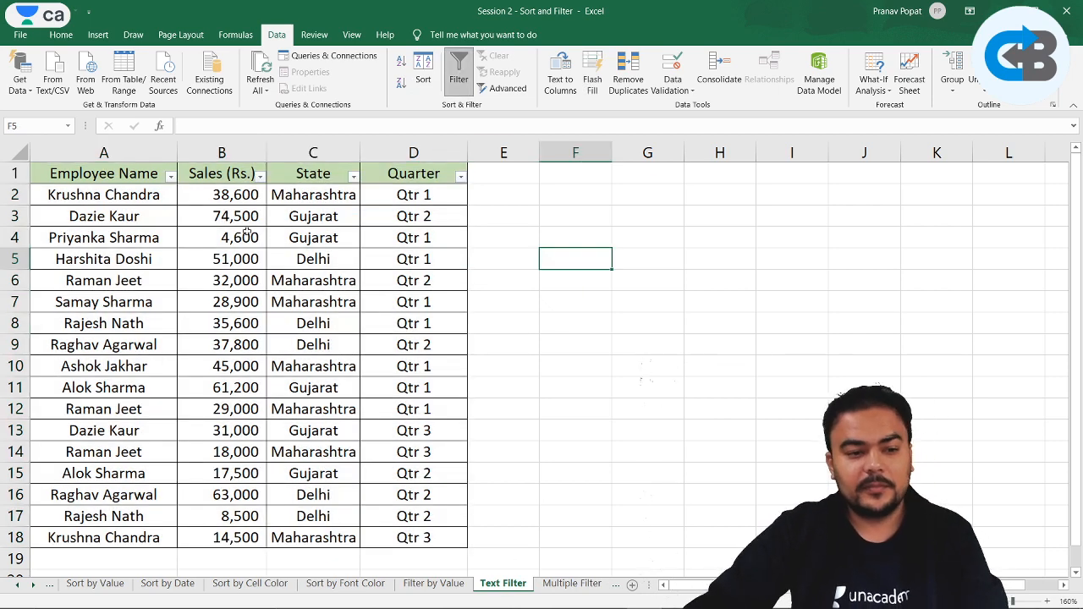
- Try to filter the Employee Name column for names beginning with A and clear that filter
click(127, 177)
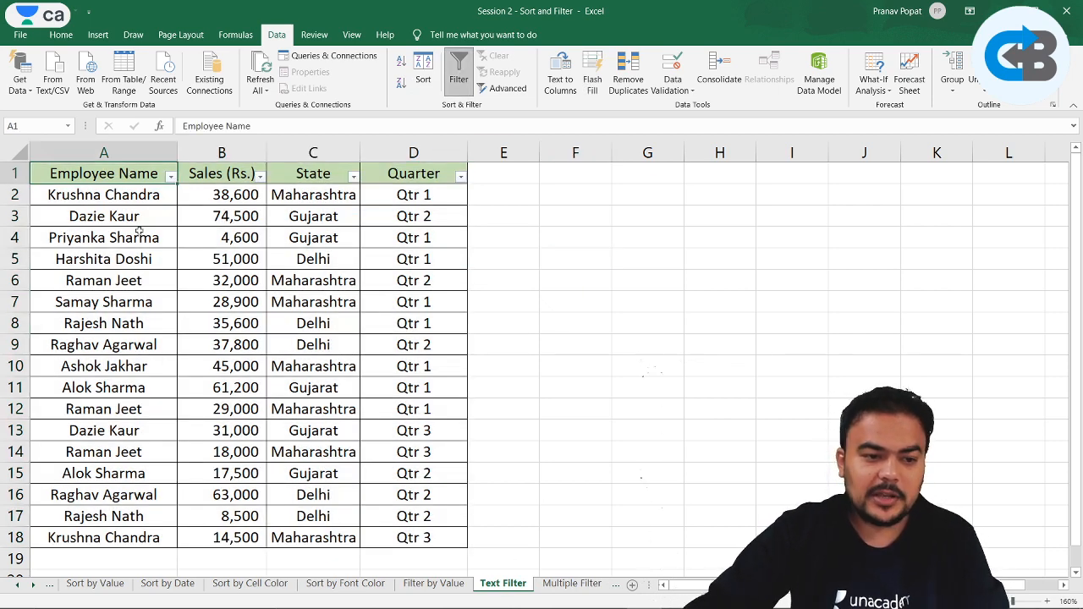
click(170, 177)
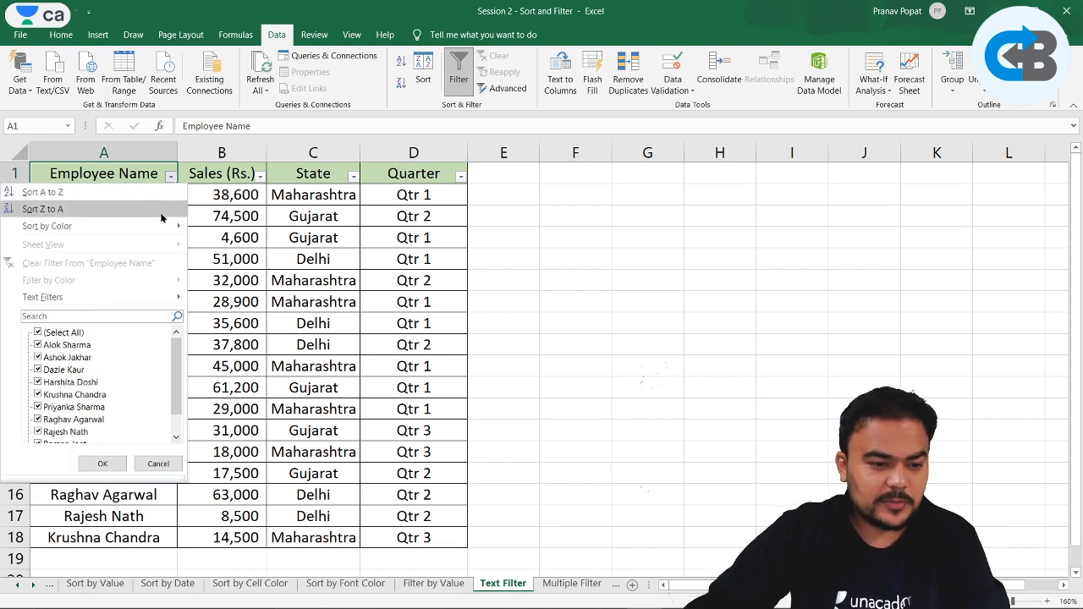
mouse_move(144, 298)
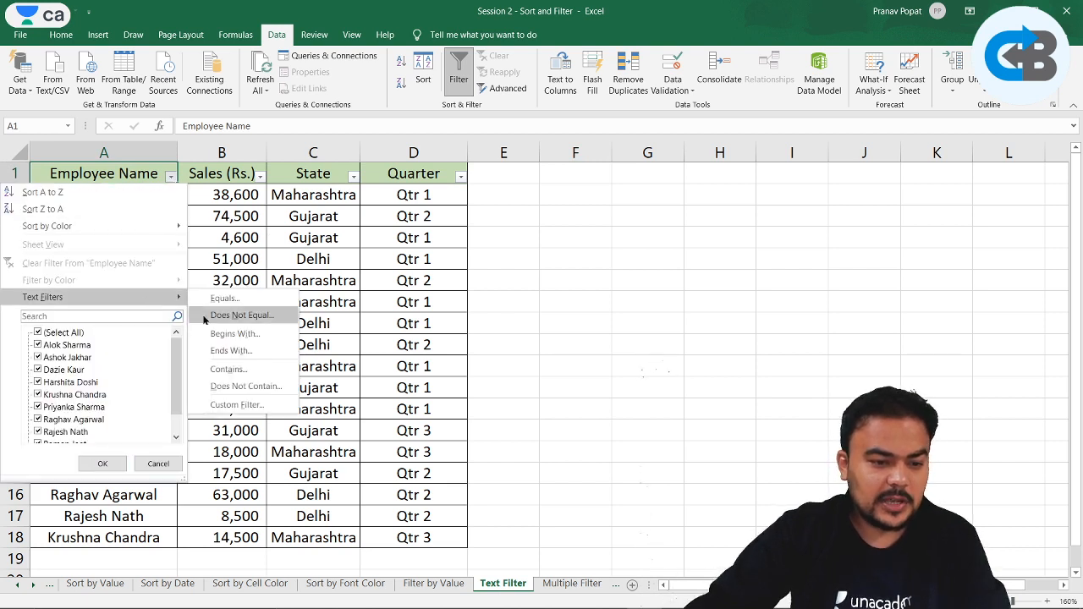
click(243, 339)
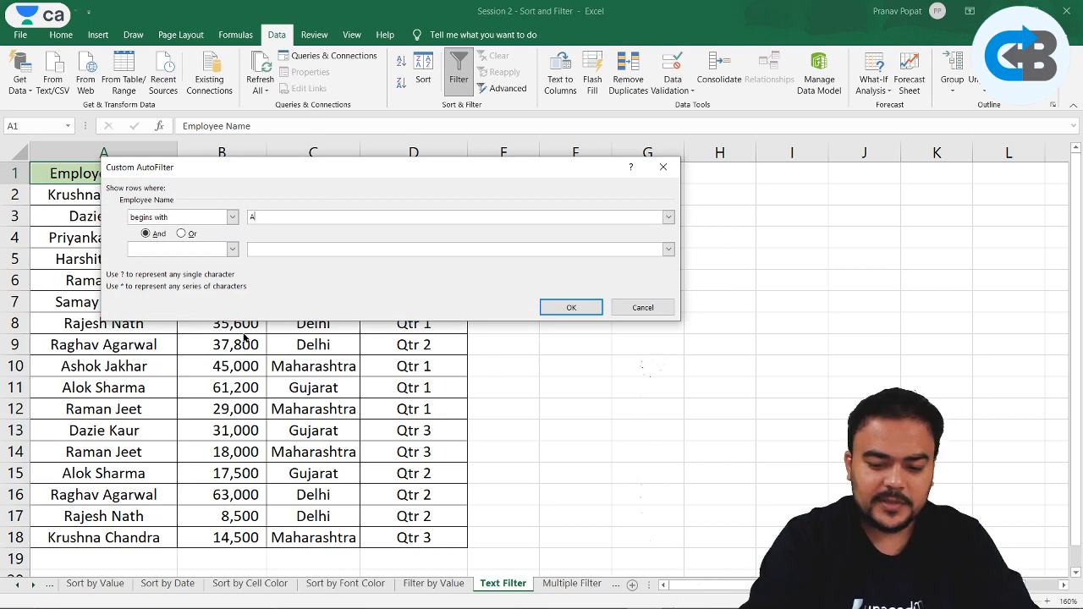
key(Return)
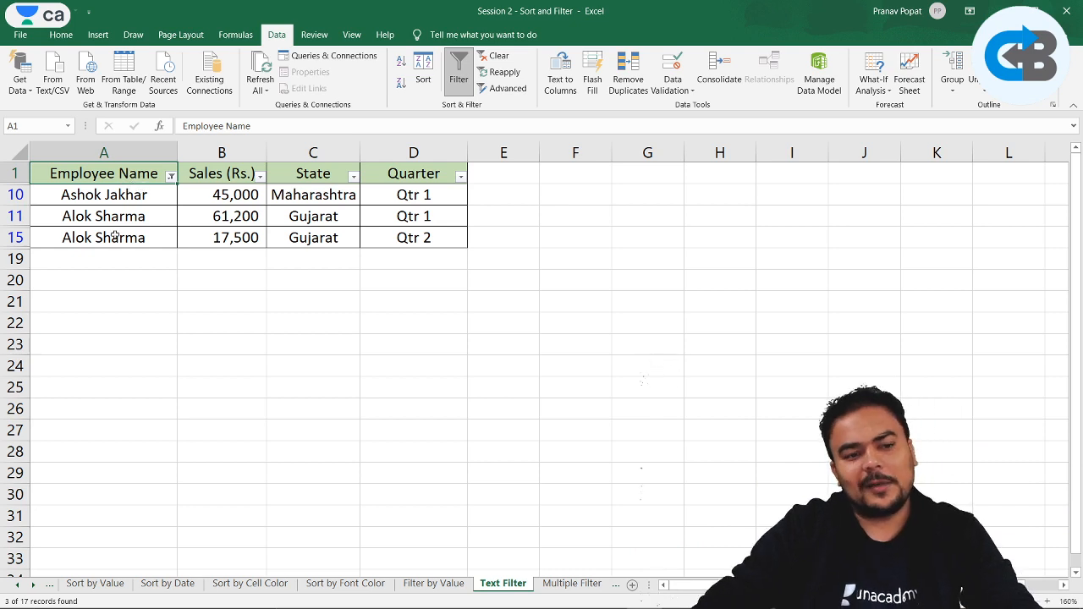
click(172, 177)
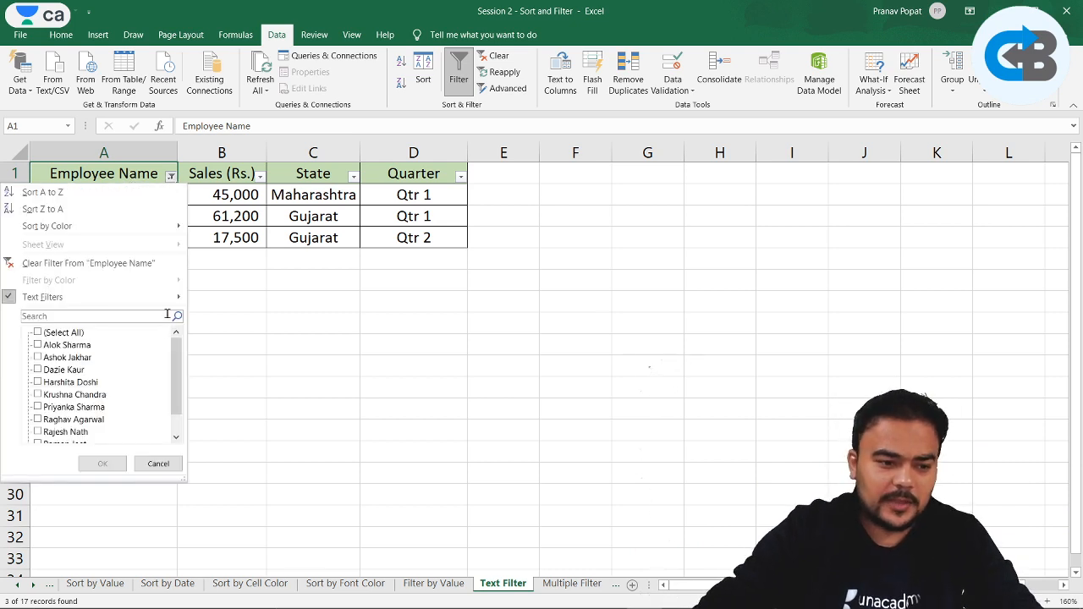
click(148, 269)
- Examine the text filter conditions offered for Employee Name and compare them with the filter options of the Sales (Rs.) column
click(172, 177)
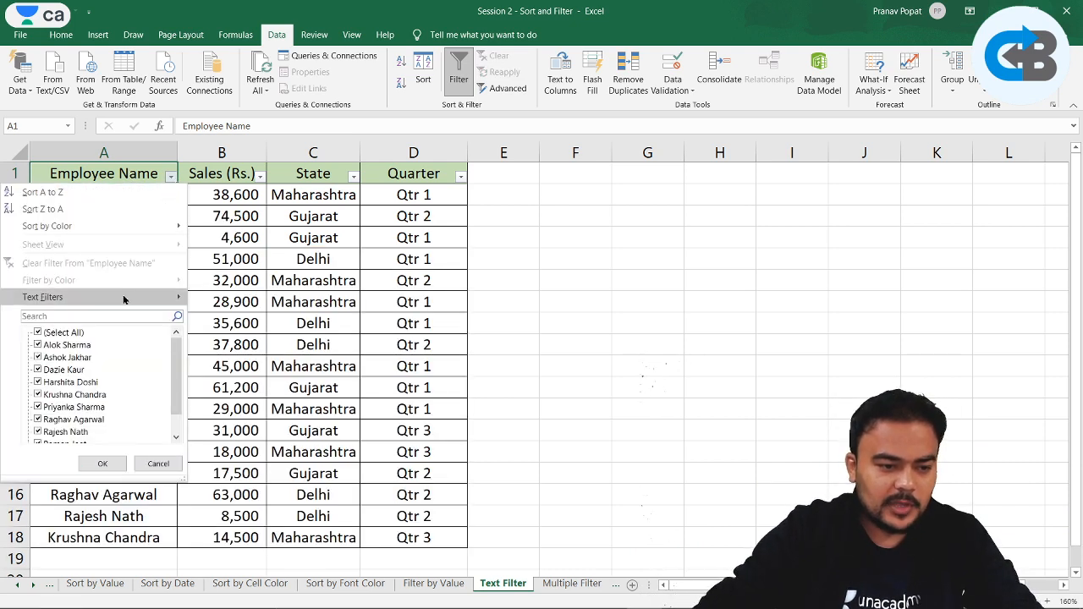
mouse_move(123, 299)
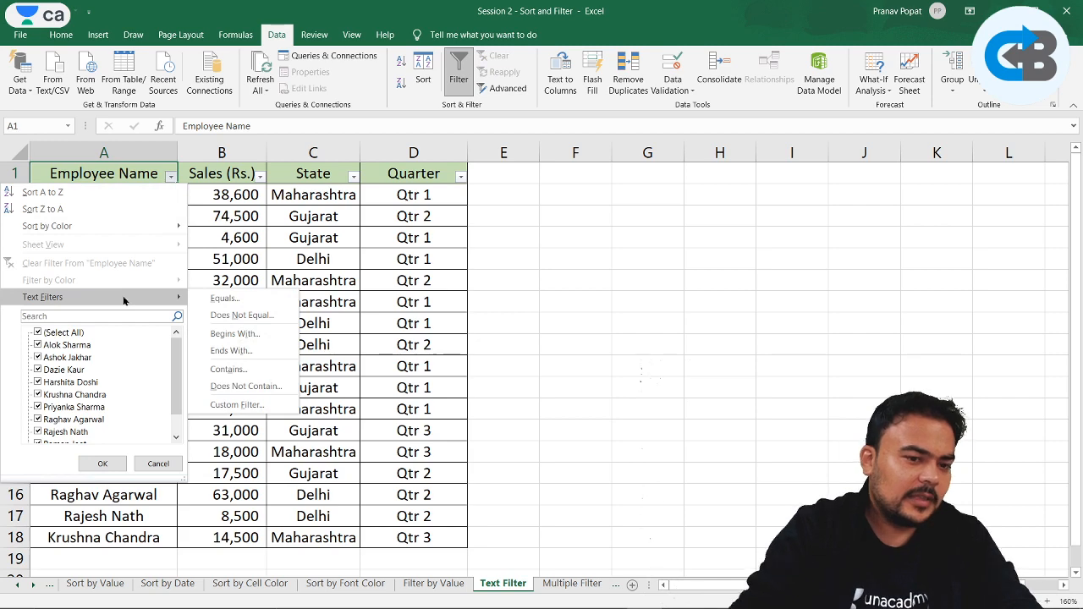
click(233, 176)
click(260, 177)
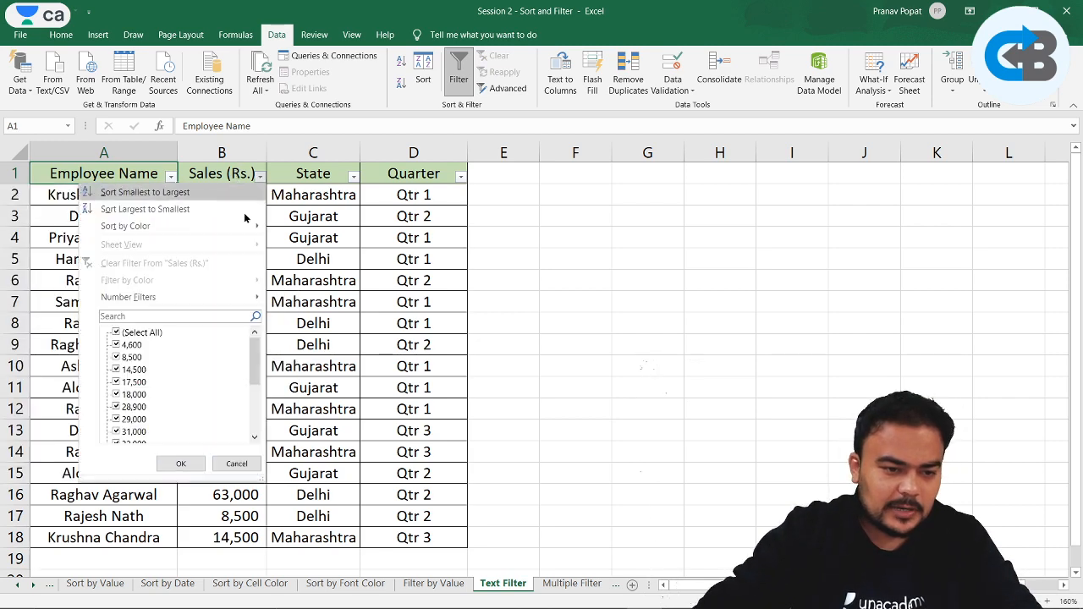
click(352, 245)
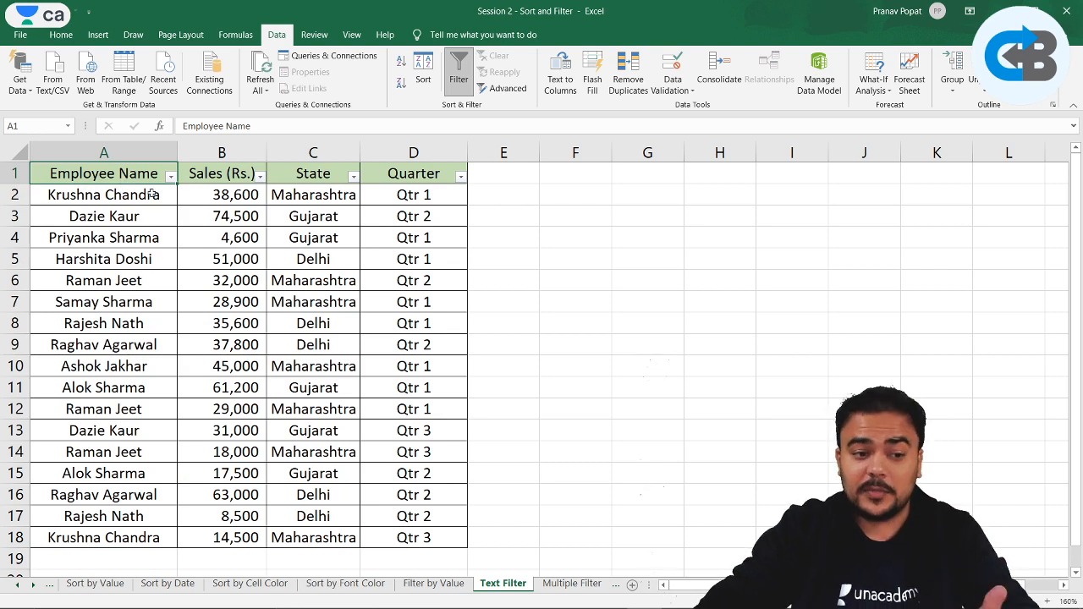
click(170, 177)
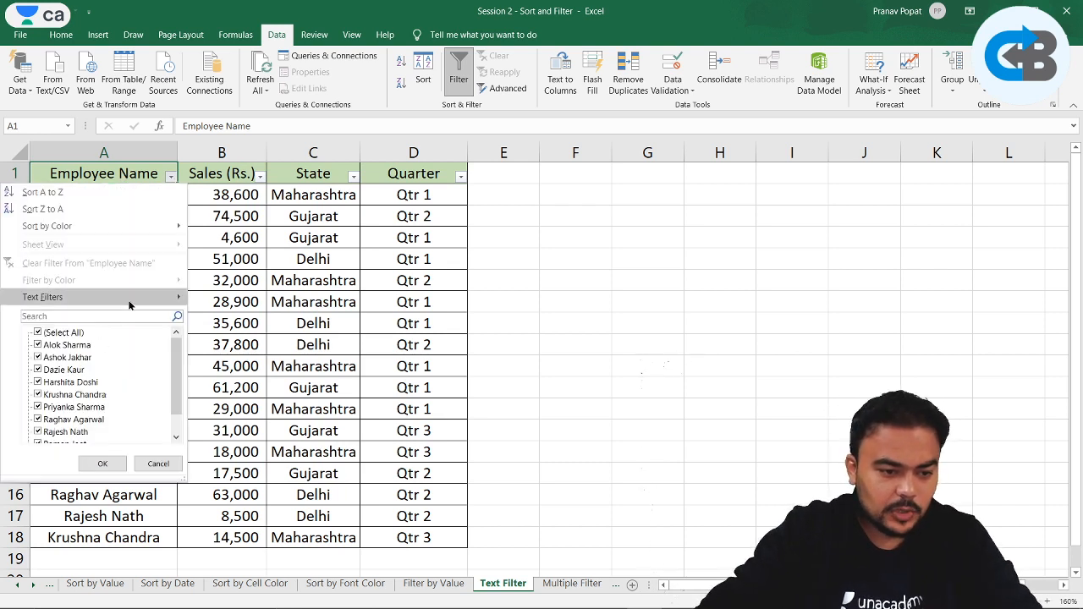
mouse_move(127, 297)
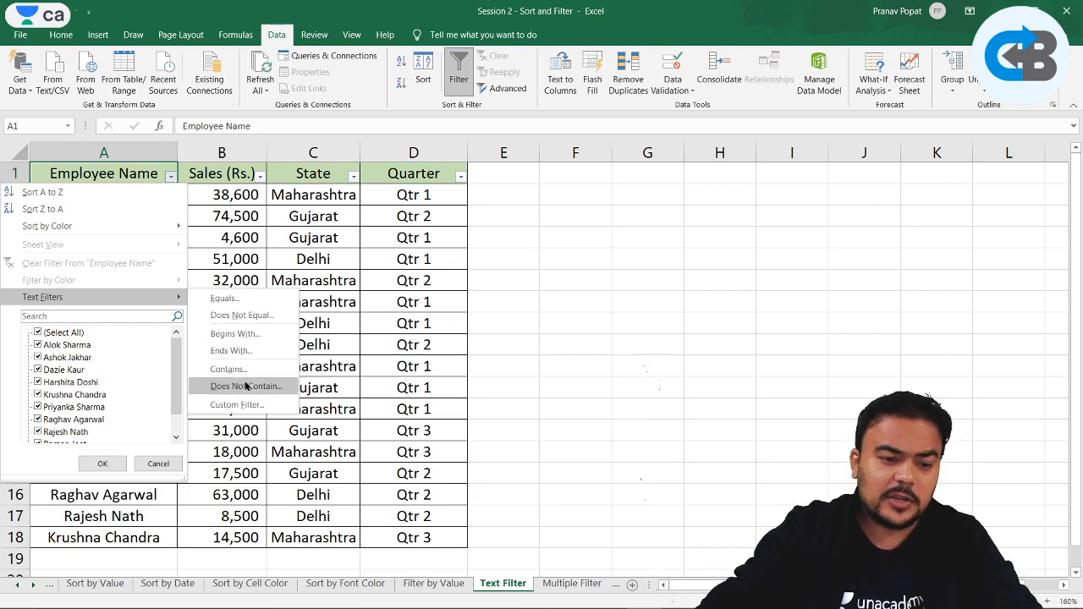
click(479, 291)
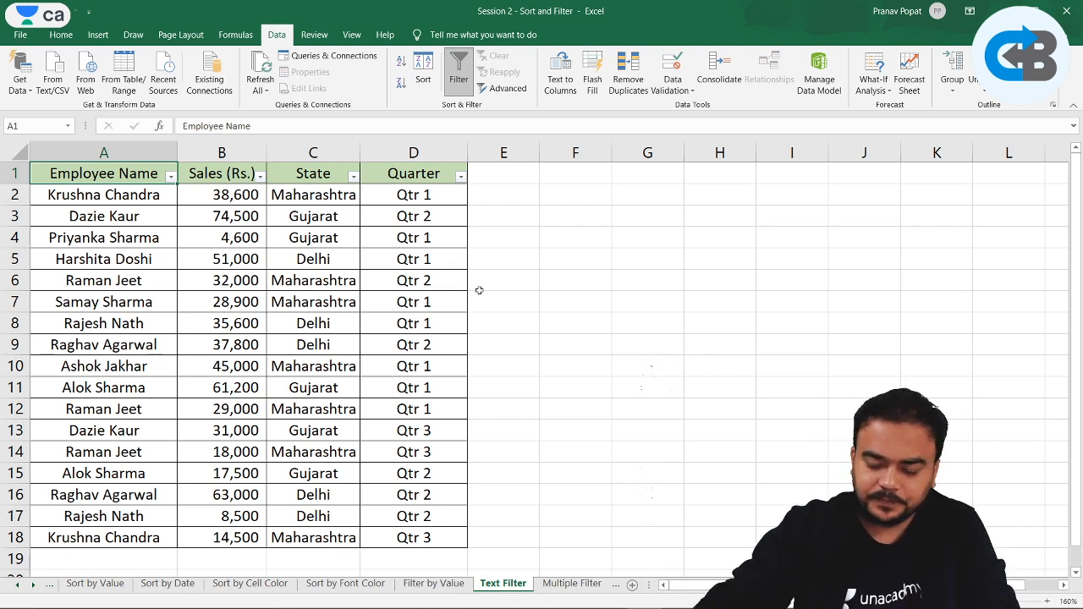
- Filter the State column to show only Delhi
click(353, 177)
click(210, 333)
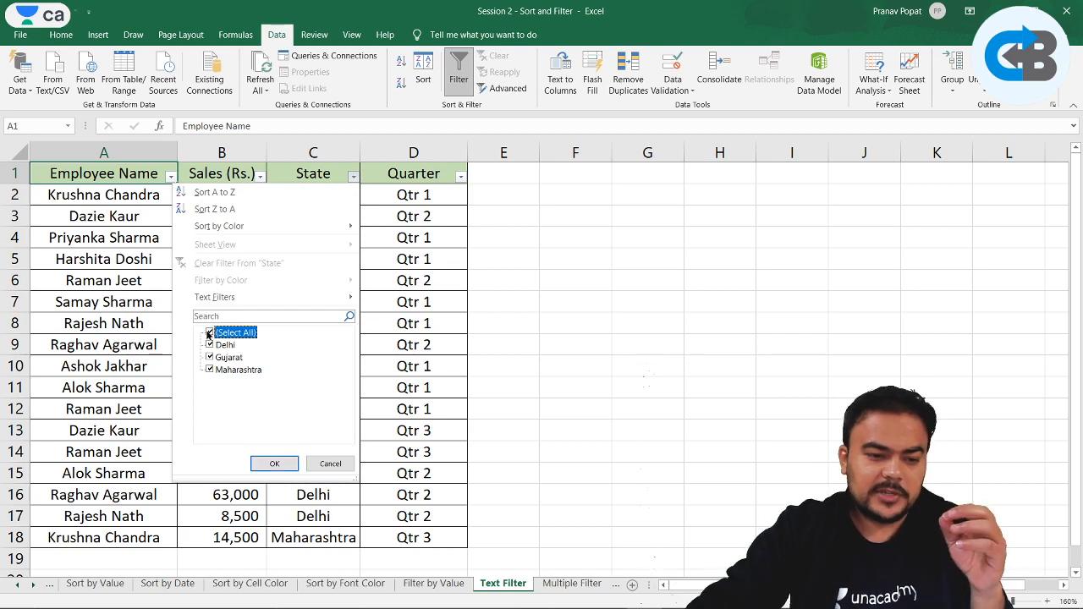
click(210, 333)
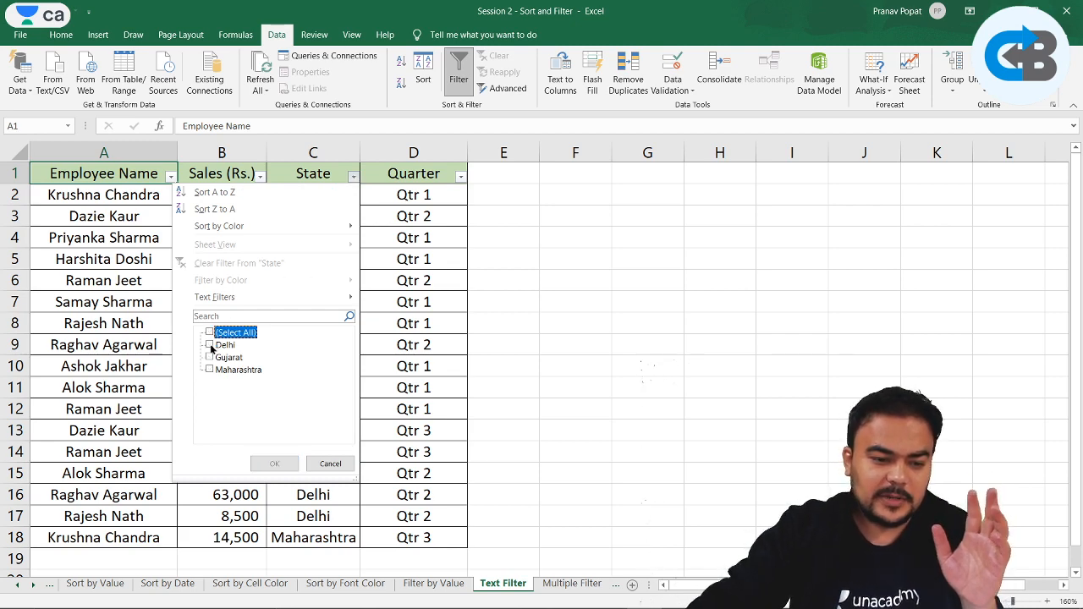
click(209, 344)
click(274, 463)
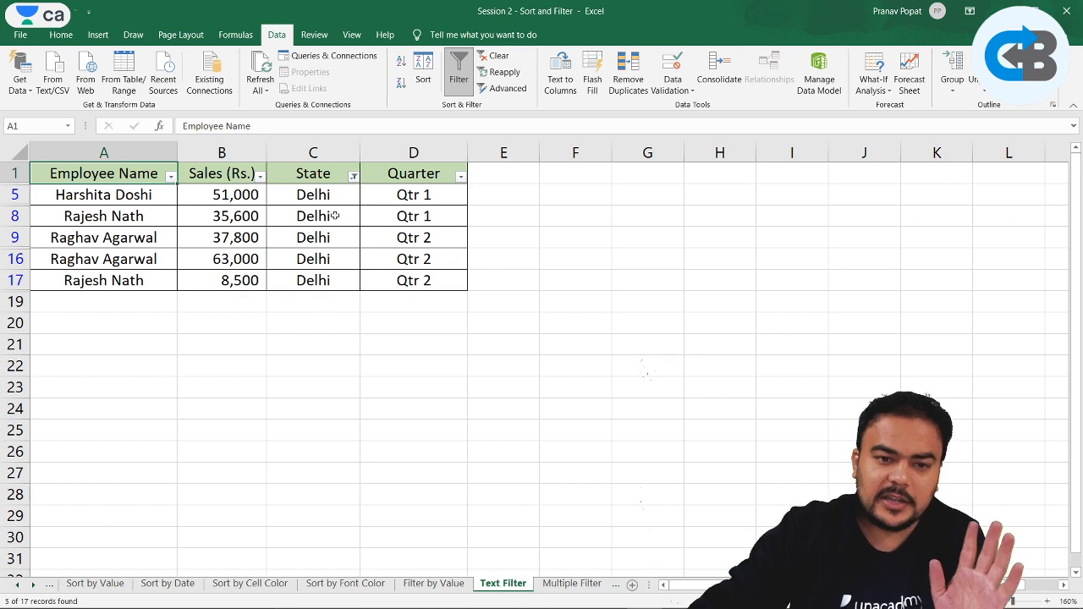
- Change the State column filter to show only Gujarat instead of Delhi
click(353, 176)
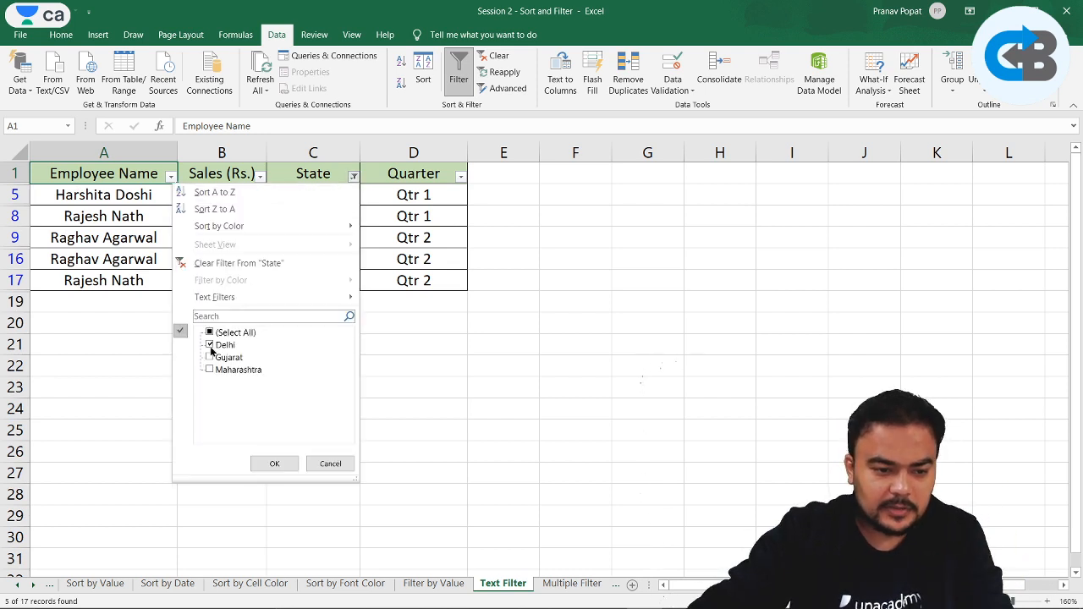
click(210, 345)
click(210, 357)
click(275, 464)
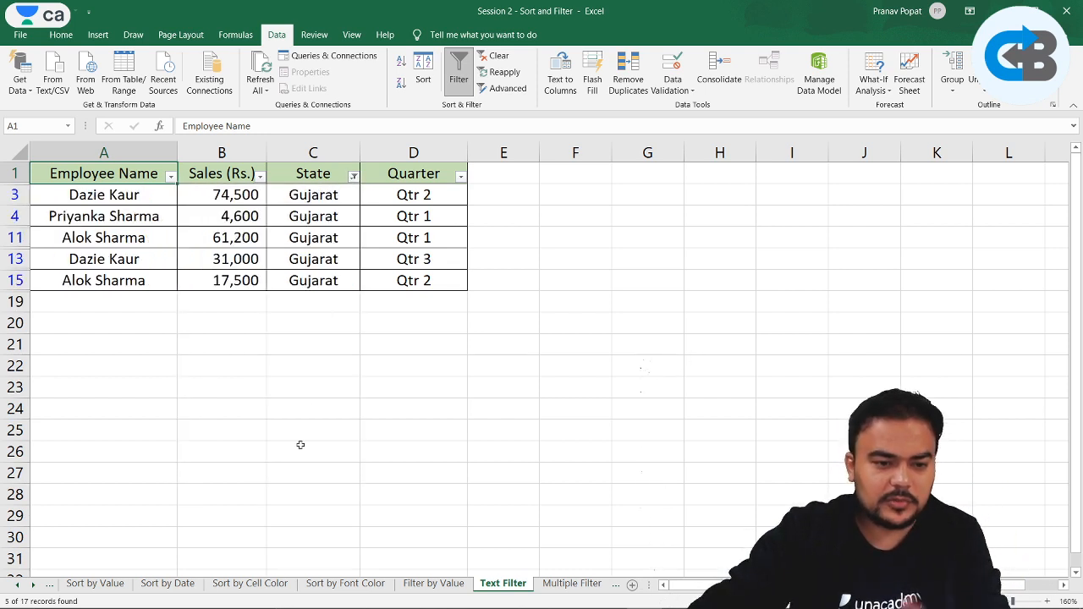
- Try adding Delhi to the Gujarat selection in the State column filter, and clear that filter
click(353, 176)
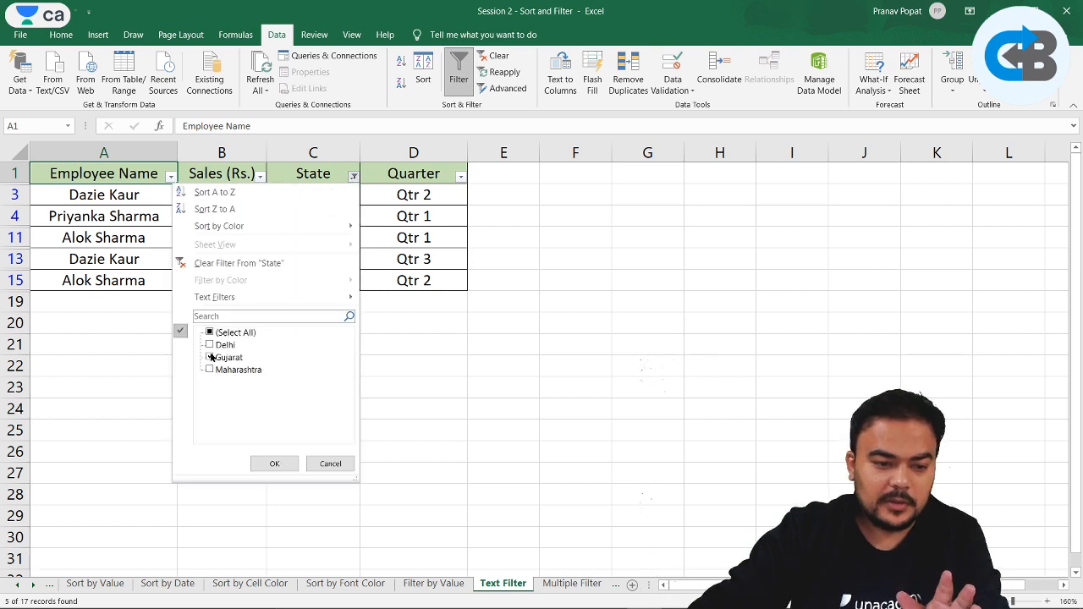
click(210, 344)
click(276, 462)
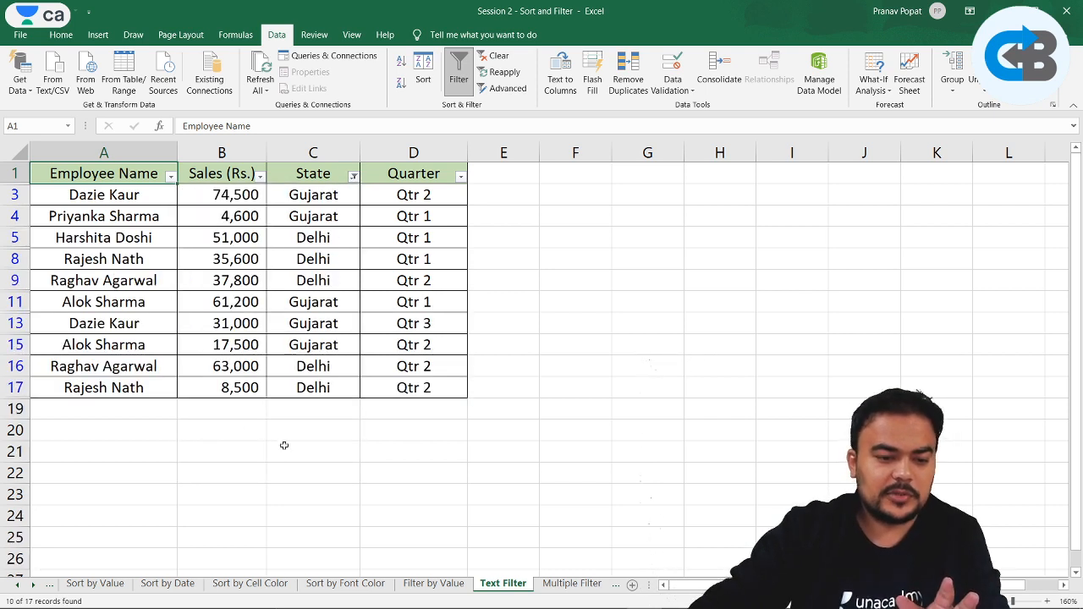
click(353, 176)
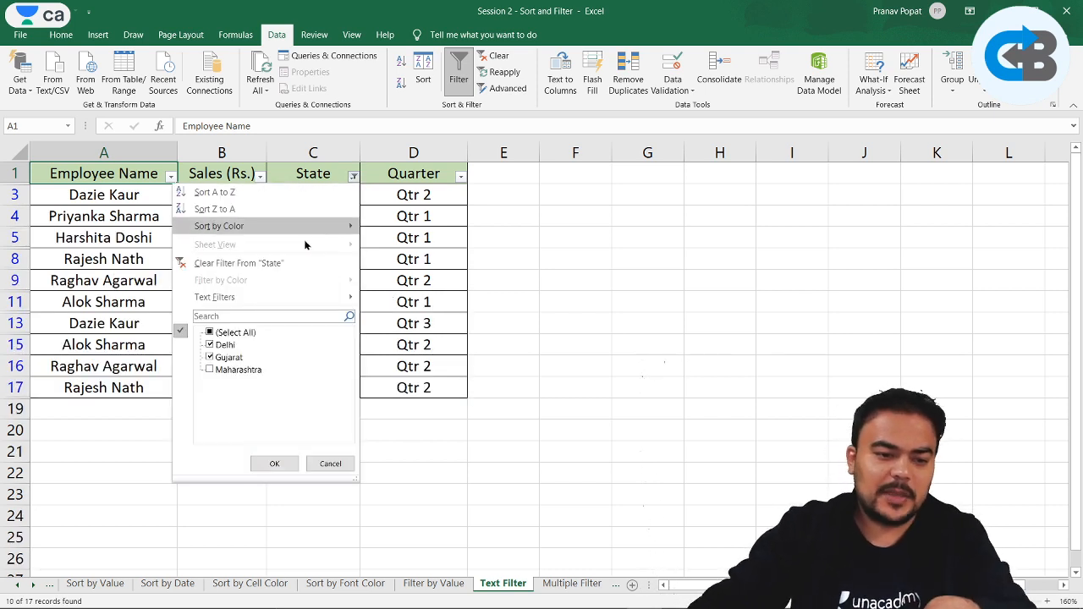
click(245, 263)
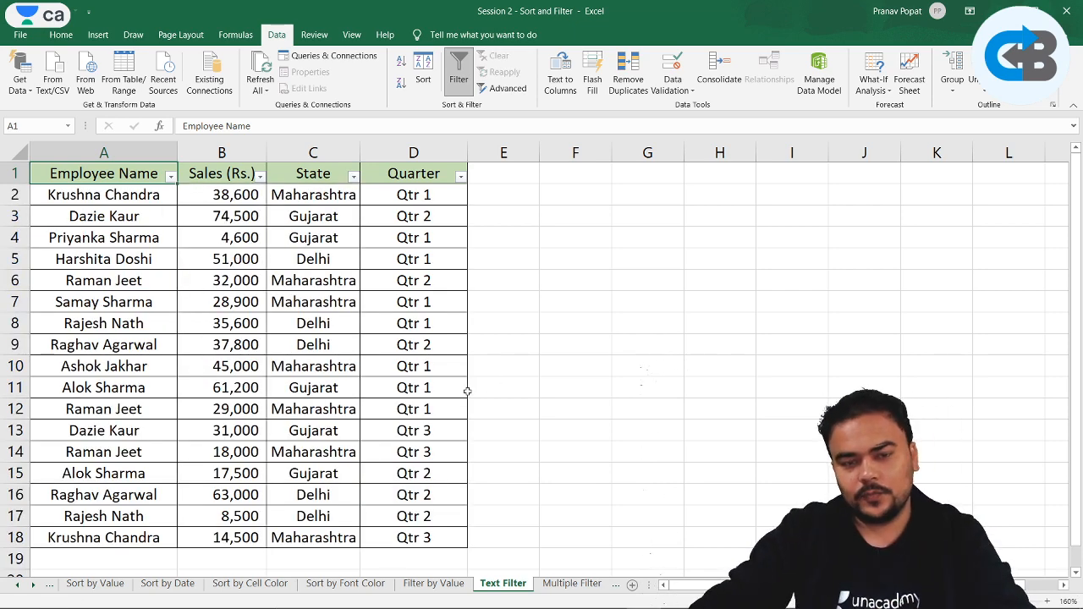
- On the Multiple Filter sheet, turn on filtering for the whole employee sales table, A1:D18
click(572, 583)
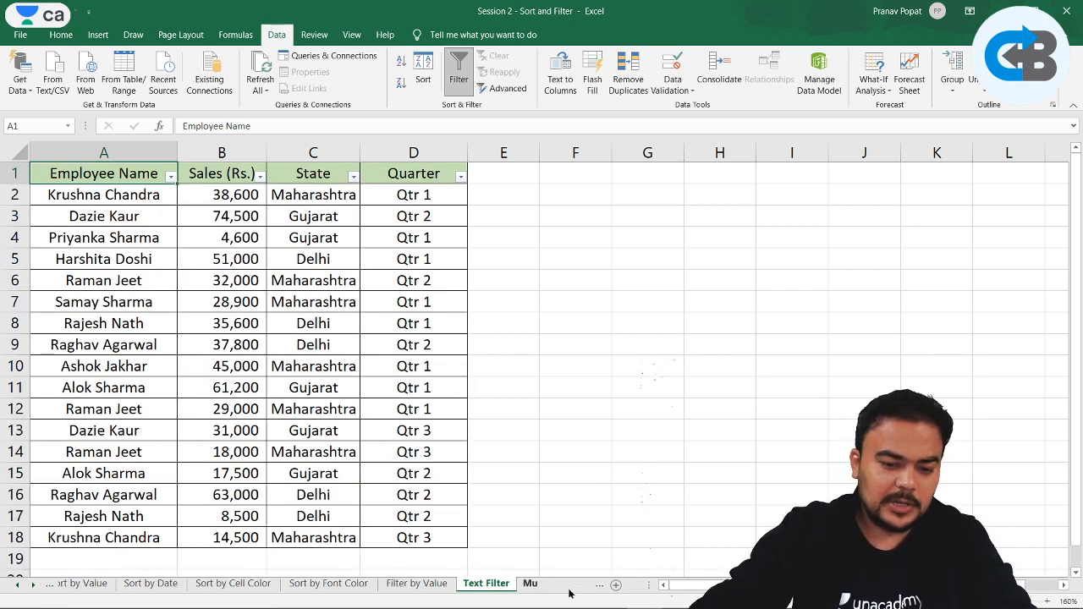
drag(103, 174, 410, 540)
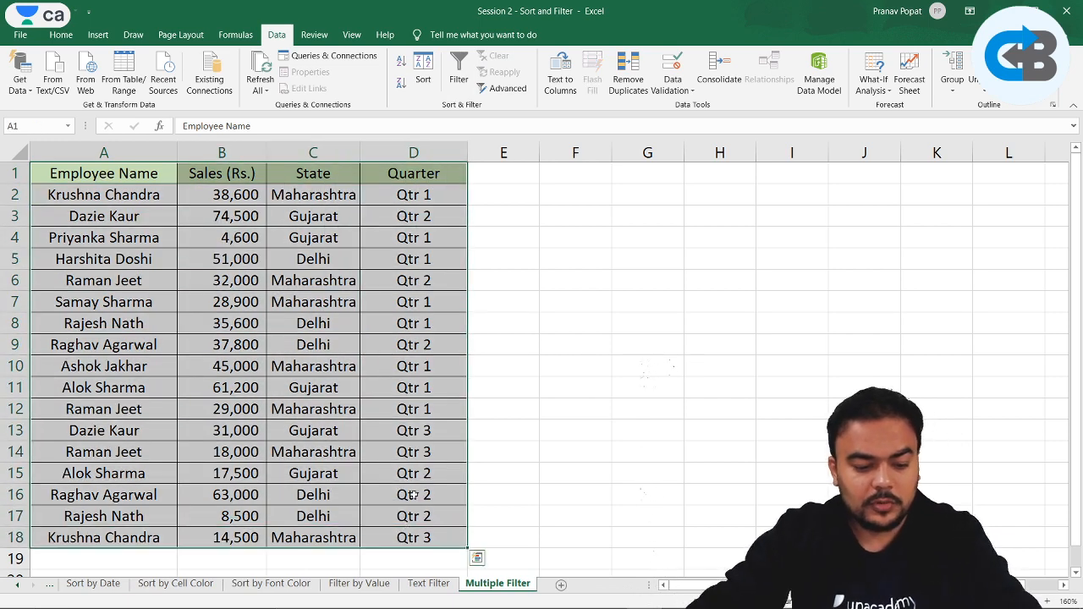
key(alt)
key(a)
key(t)
click(565, 388)
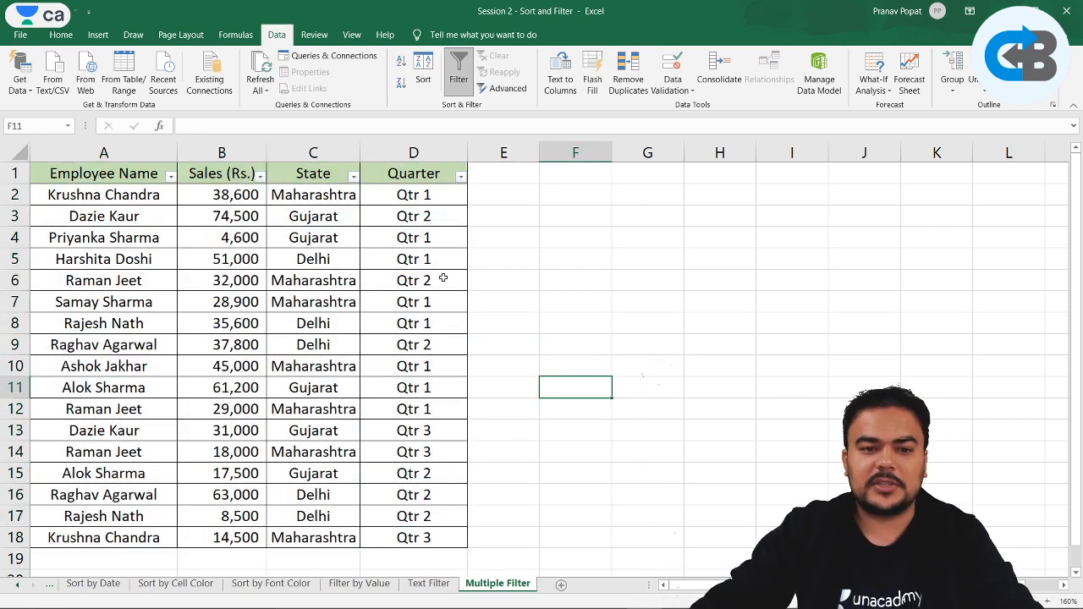
- Filter the Quarter column of the employee sales table to show only Qtr 1
click(460, 177)
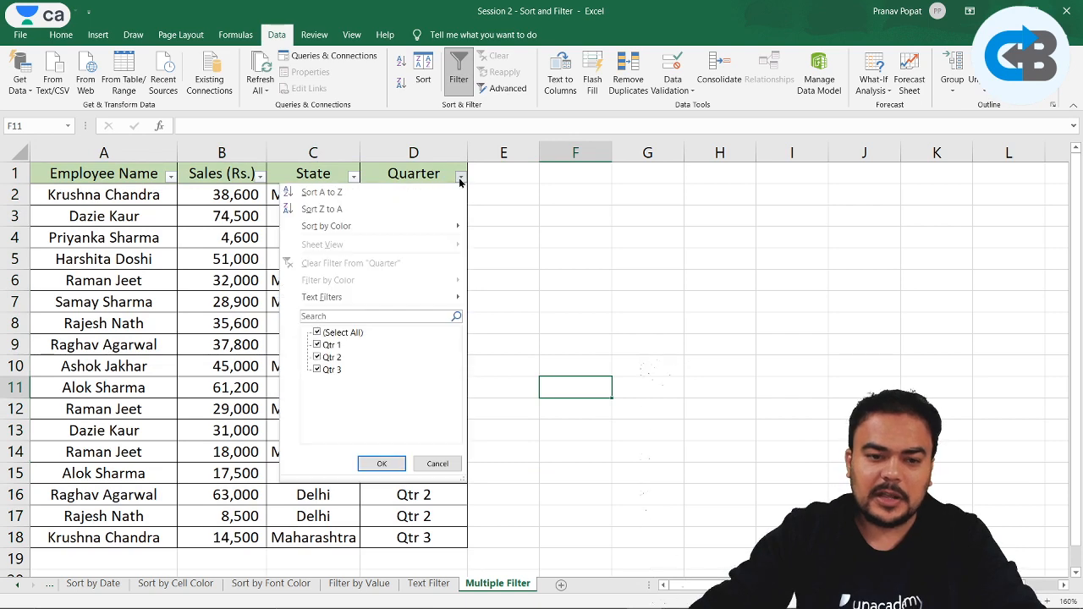
click(317, 357)
click(317, 370)
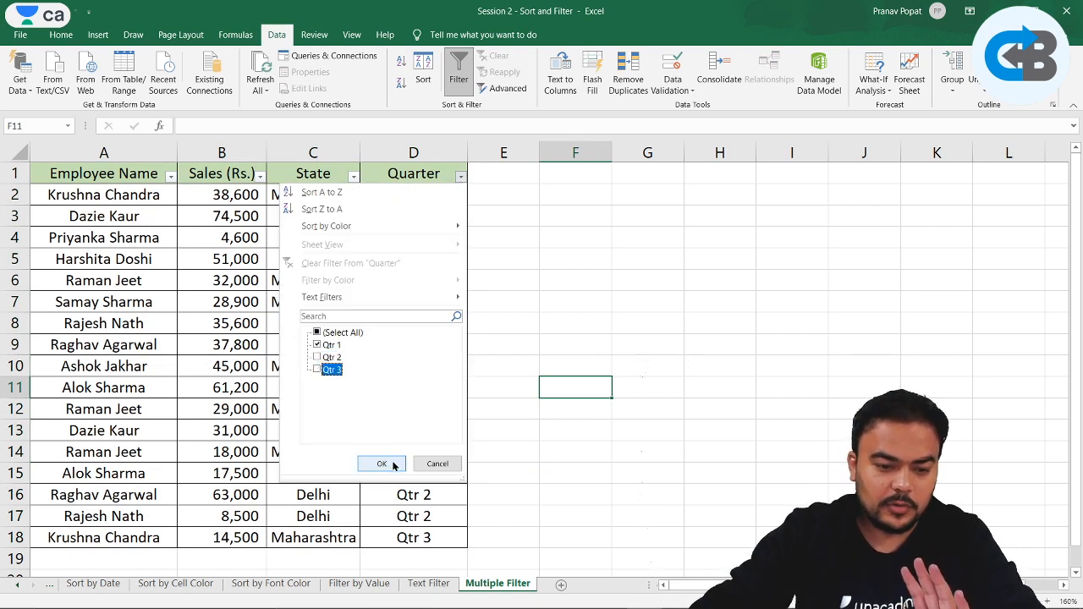
click(382, 464)
click(721, 282)
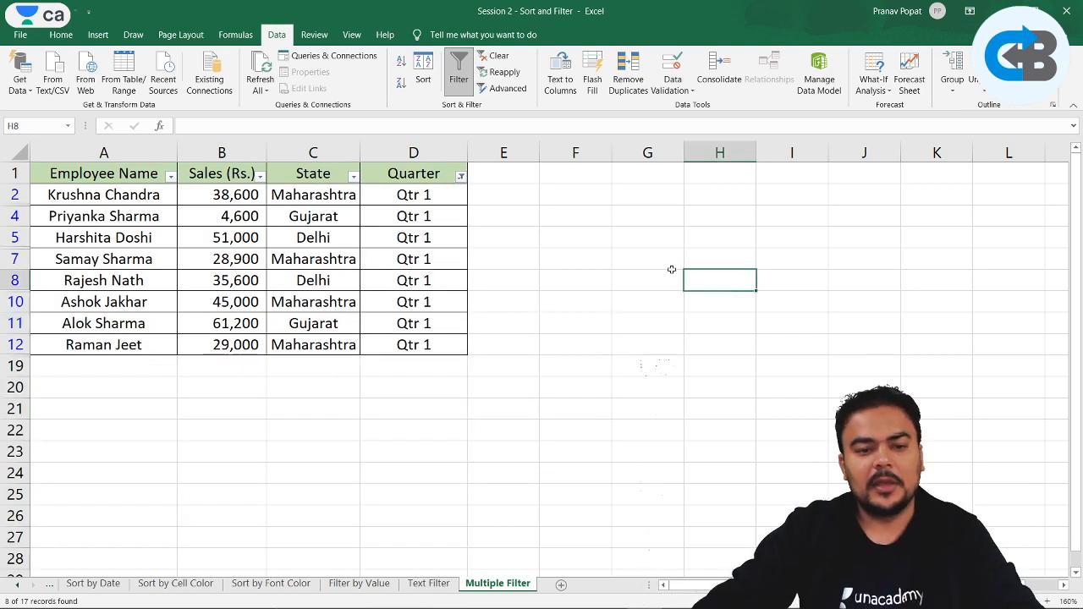
click(111, 197)
click(226, 196)
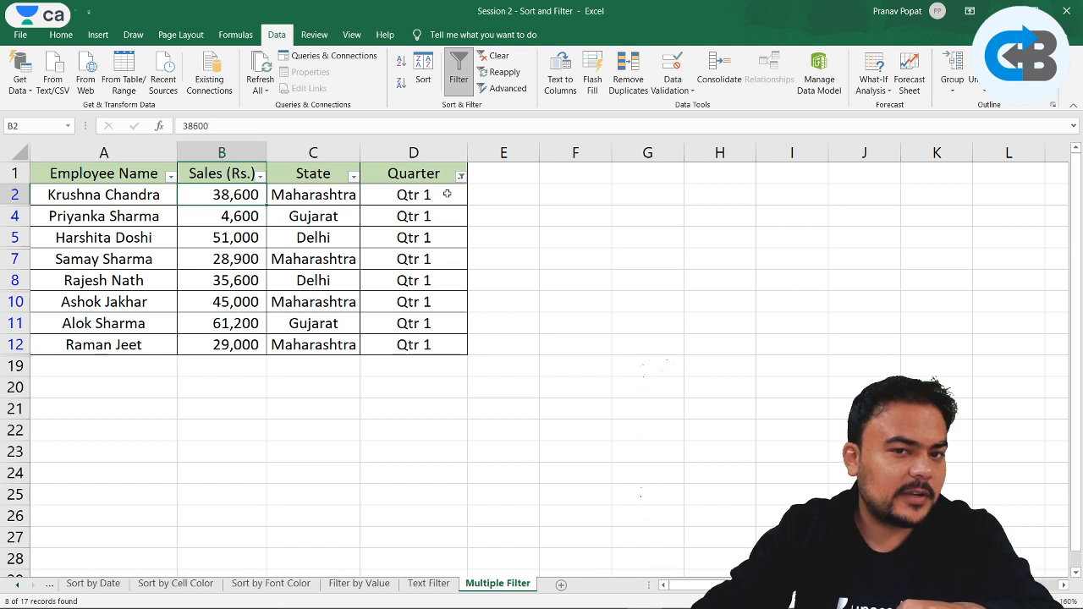
- Add a State column filter for Maharashtra to the Qtr 1 rows and highlight the filtered State cells
click(353, 176)
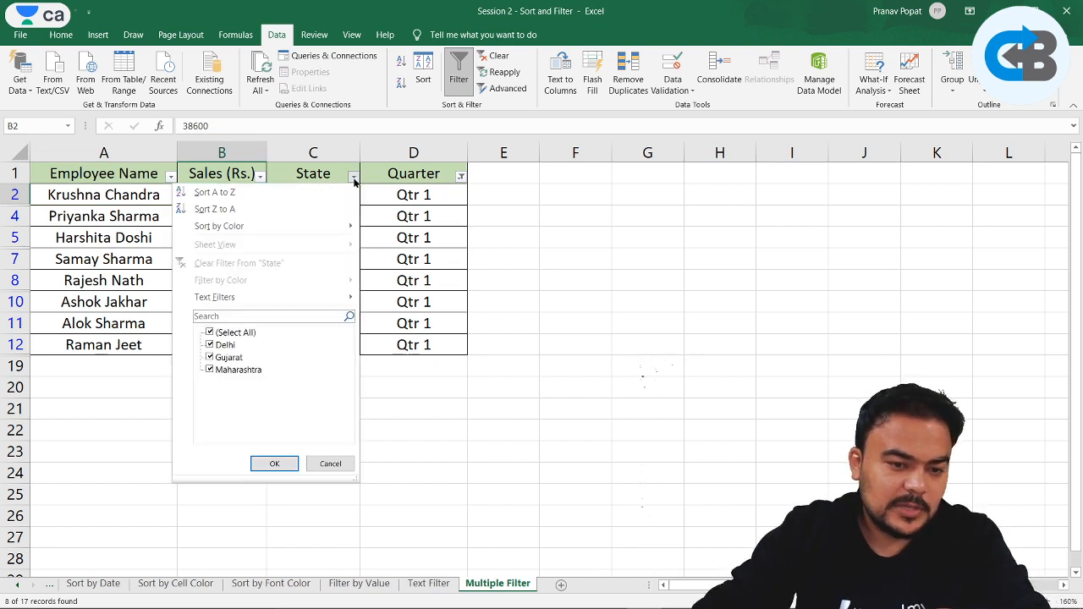
click(210, 332)
click(211, 371)
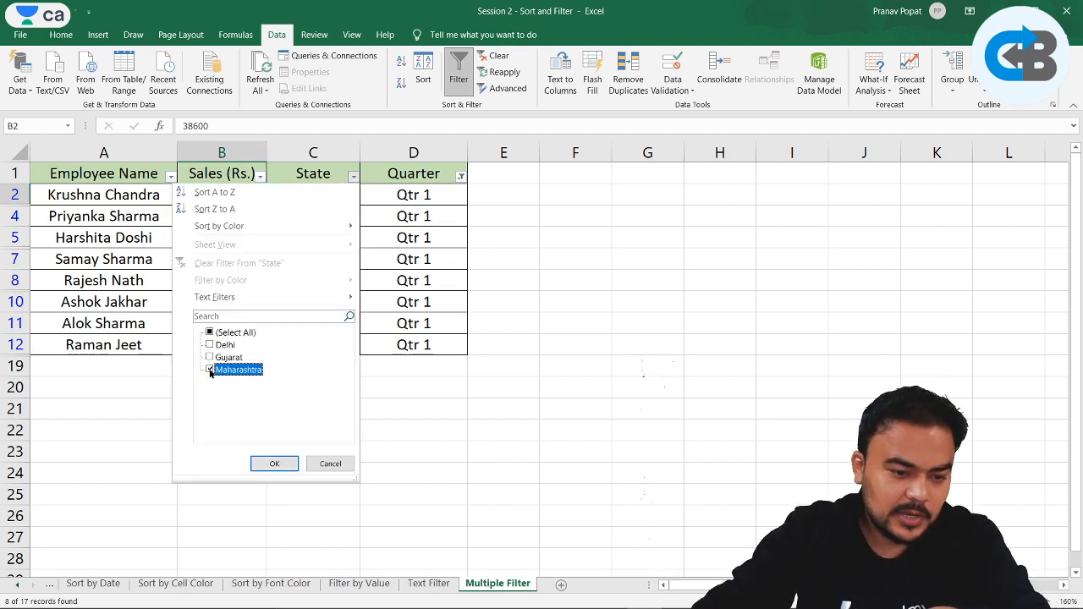
click(273, 465)
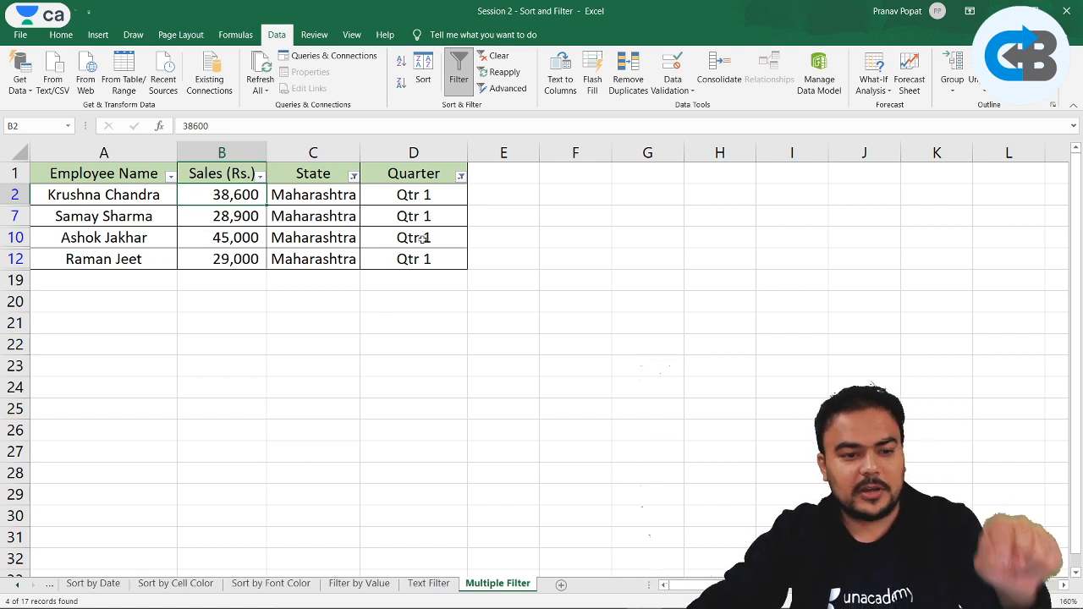
drag(318, 196, 326, 258)
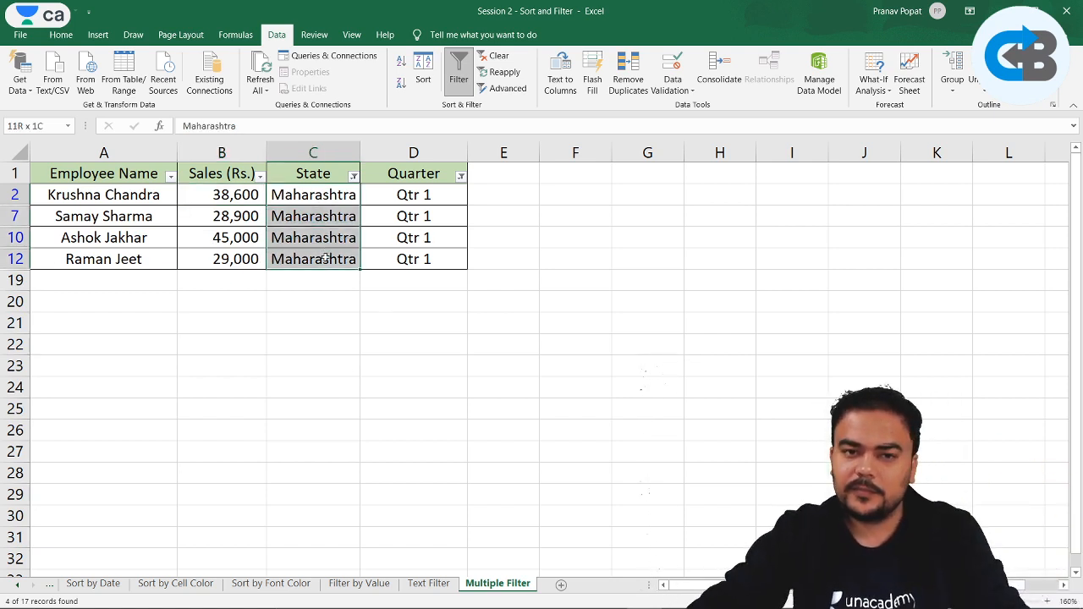
- Clear the filters from the State and Quarter columns
click(353, 176)
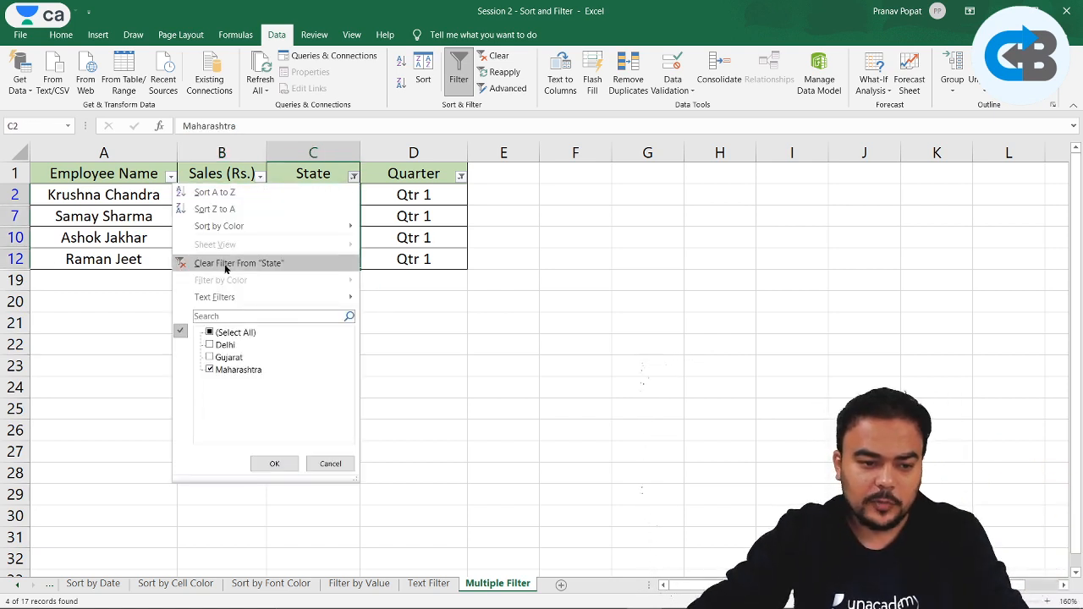
click(227, 264)
click(460, 176)
click(360, 264)
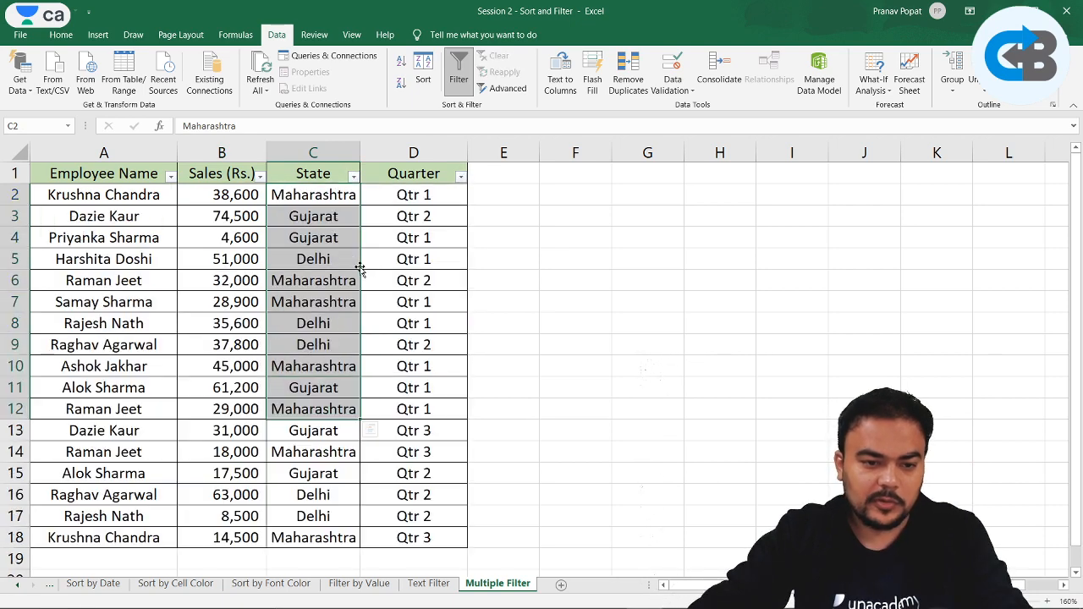
click(367, 262)
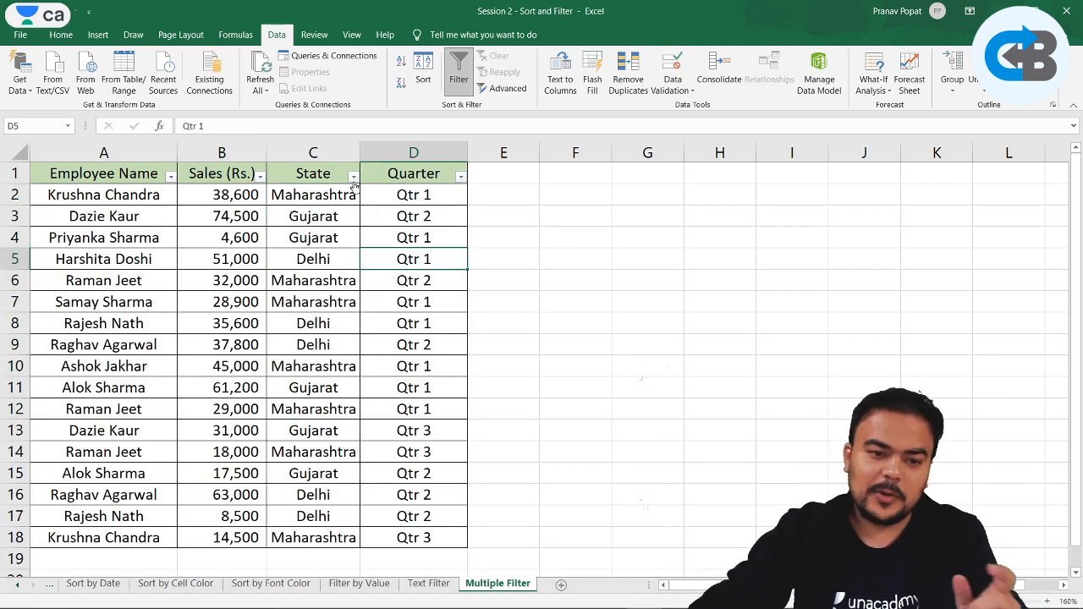
- Filter the State column to show only Gujarat across all quarters
click(353, 177)
click(210, 333)
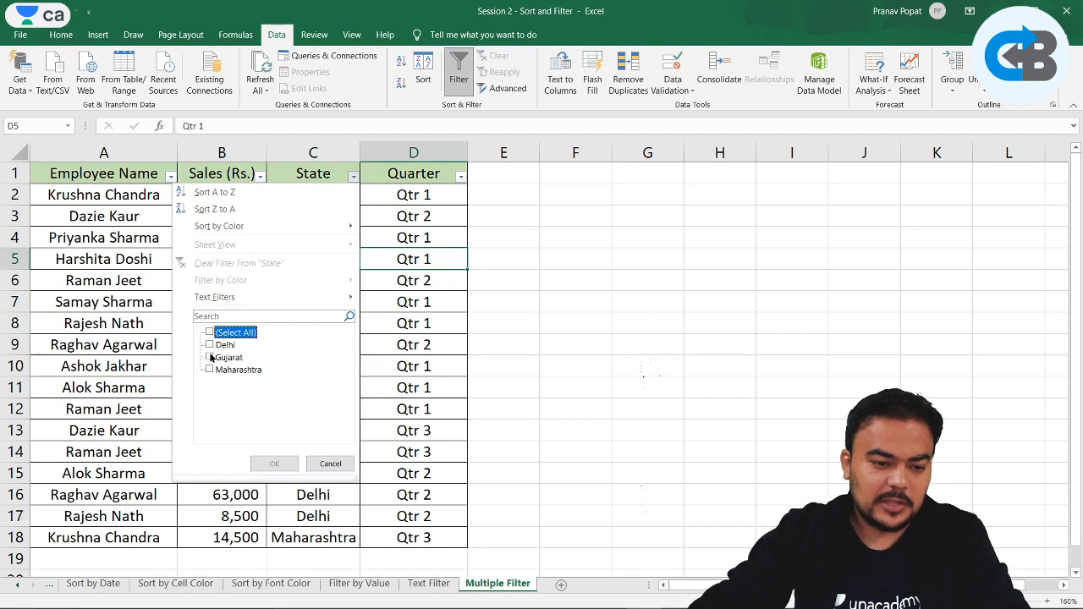
click(210, 357)
click(274, 463)
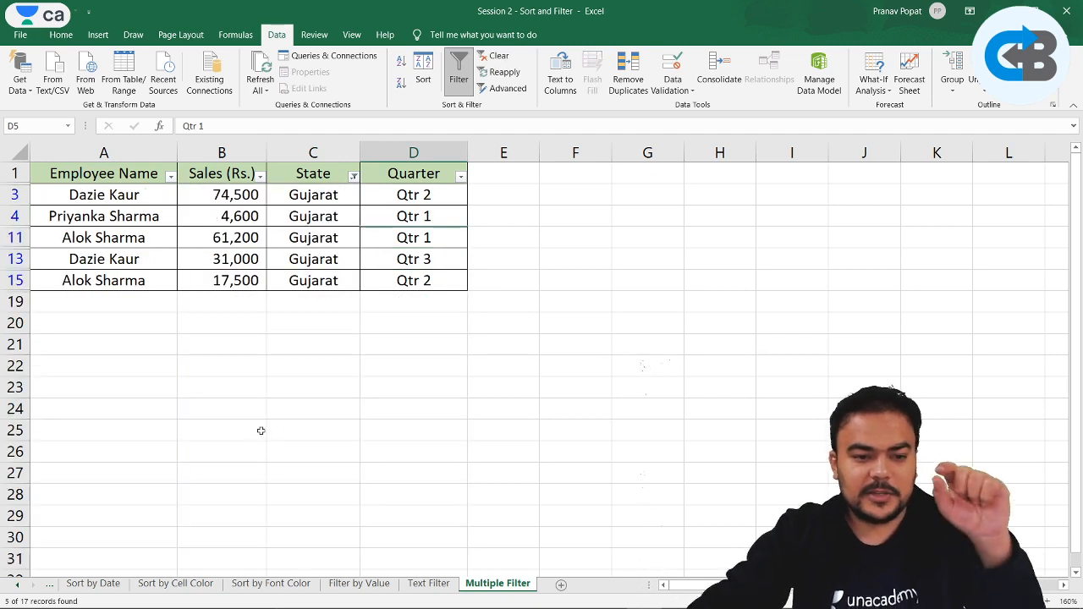
click(412, 364)
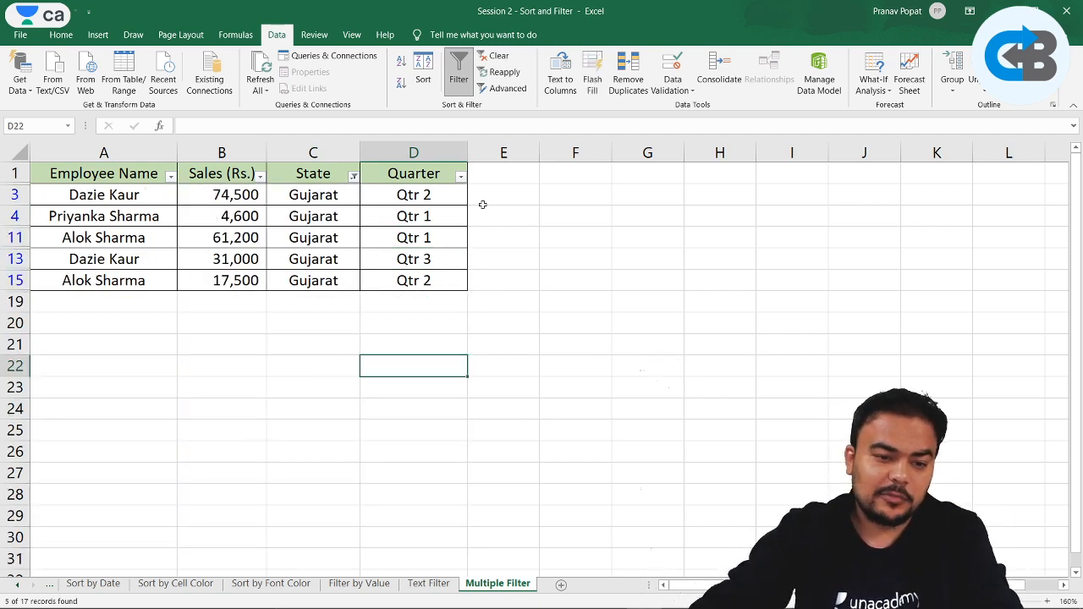
- Narrow the Gujarat rows further by filtering the Quarter column to only Qtr 2
click(461, 177)
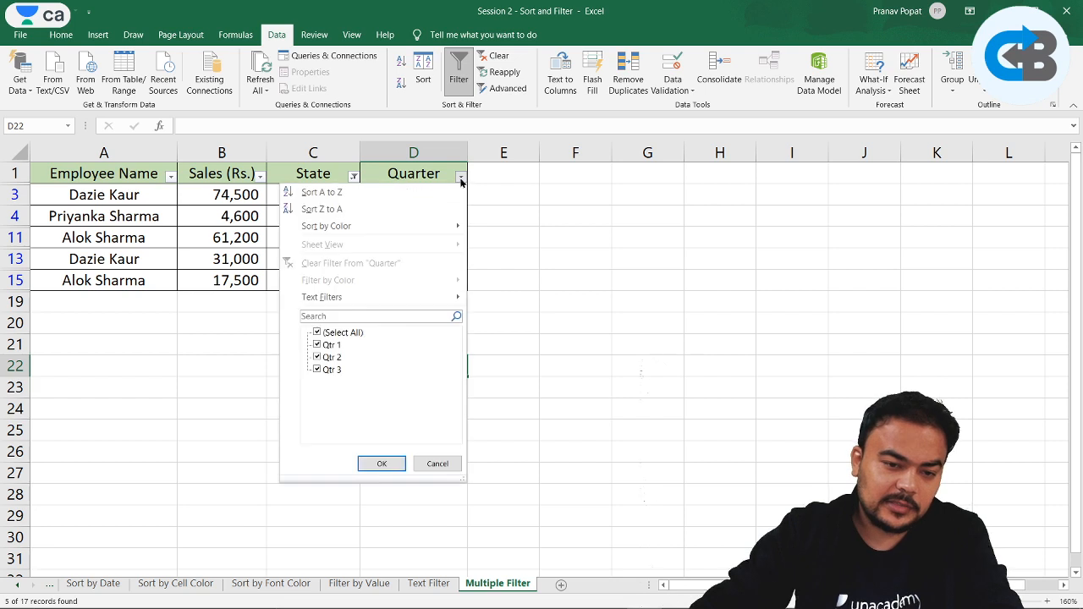
click(317, 333)
click(320, 357)
click(380, 464)
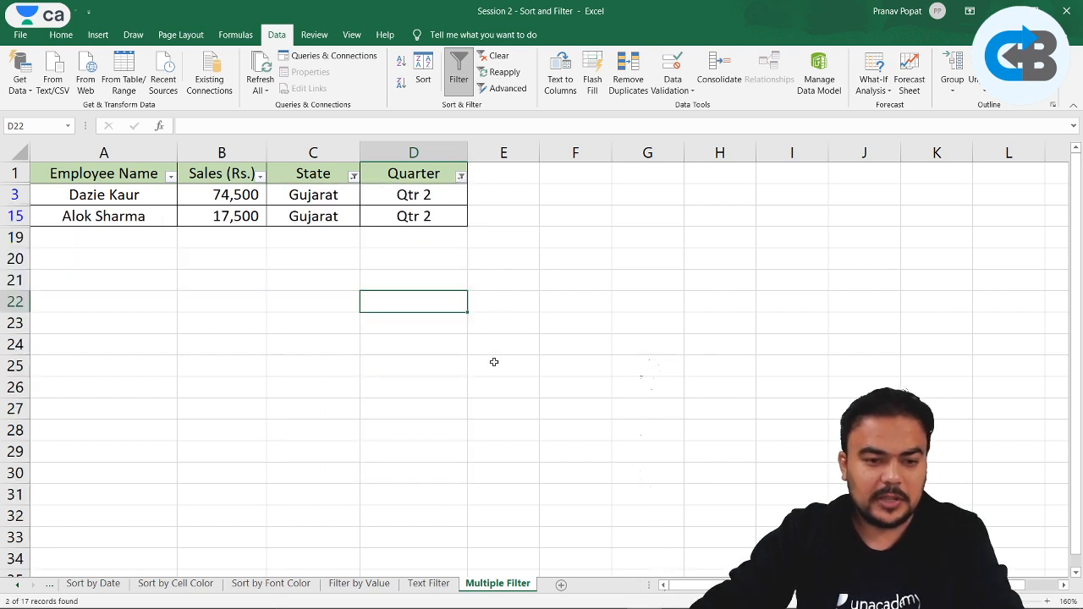
click(495, 261)
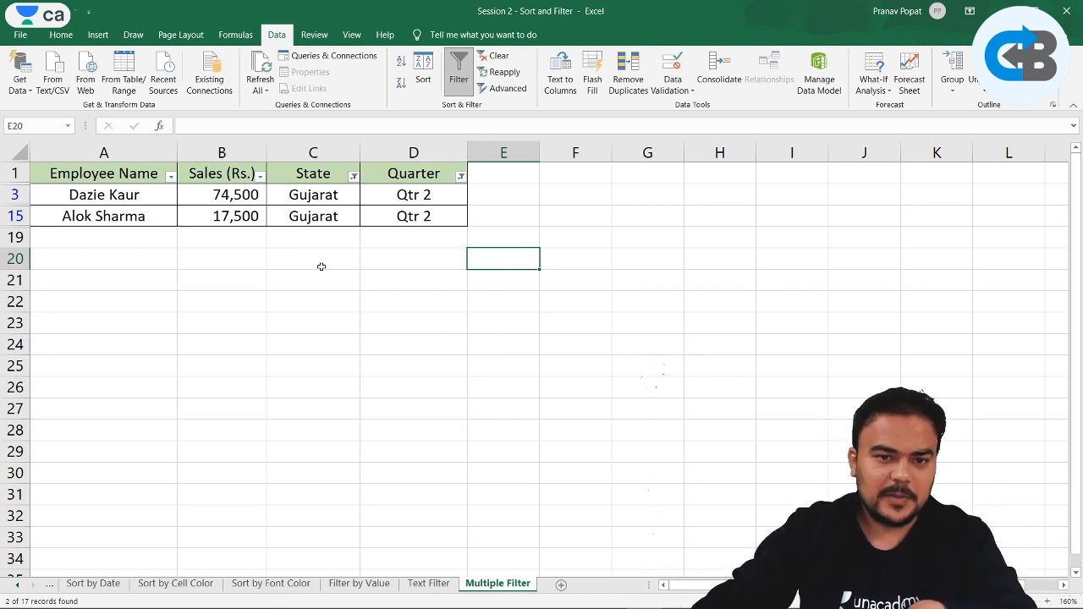
- Remove the Gujarat filter from State and the Qtr 2 filter from Quarter
click(353, 176)
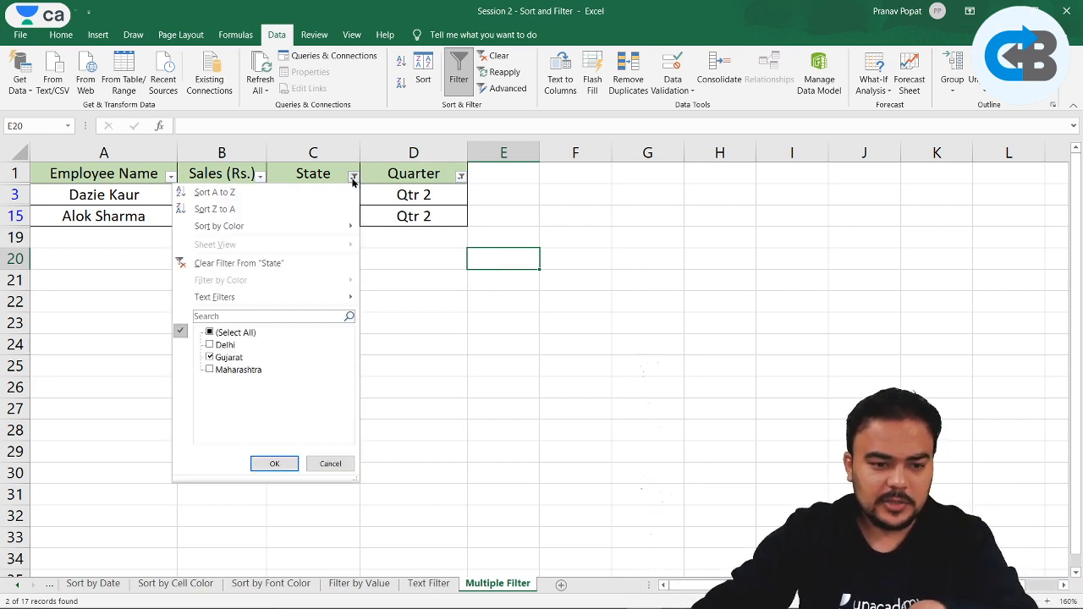
click(296, 266)
click(461, 176)
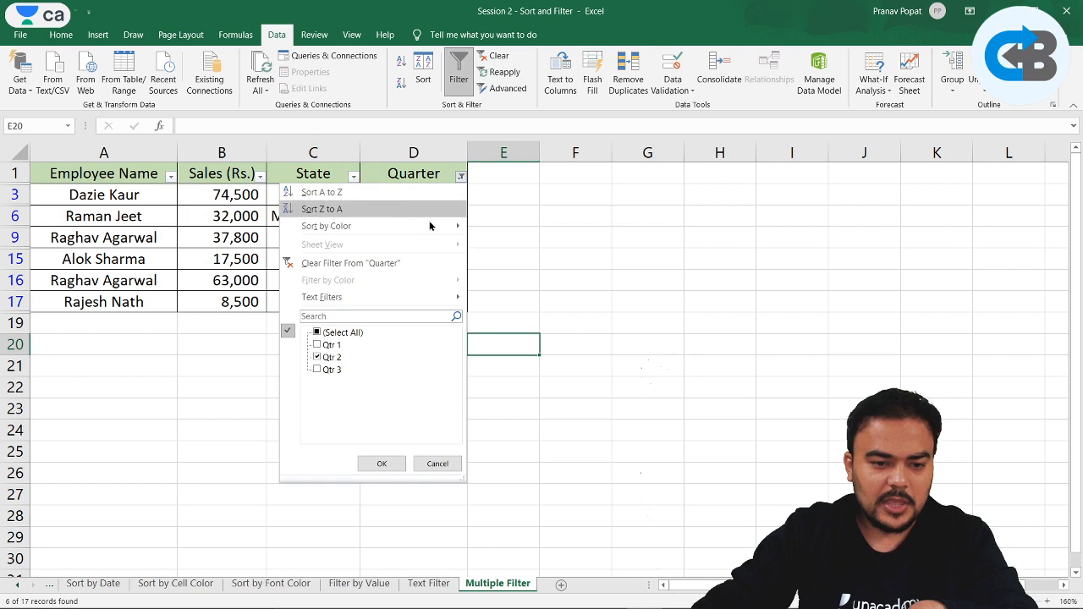
click(360, 267)
click(519, 285)
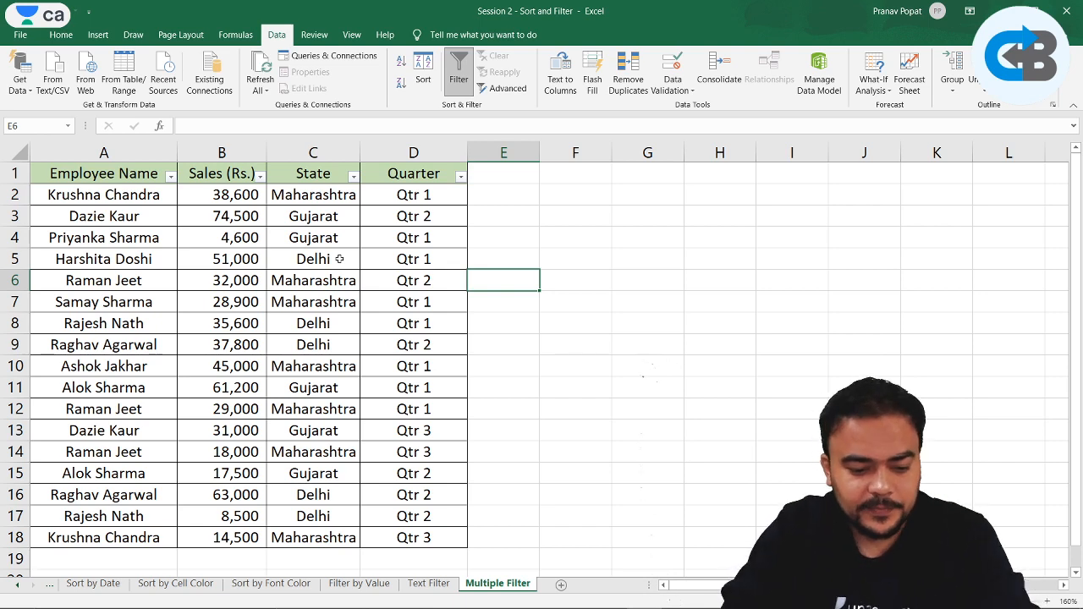
- Switch from the workbook to the Unacademy home page in Chrome
key(alt+Tab)
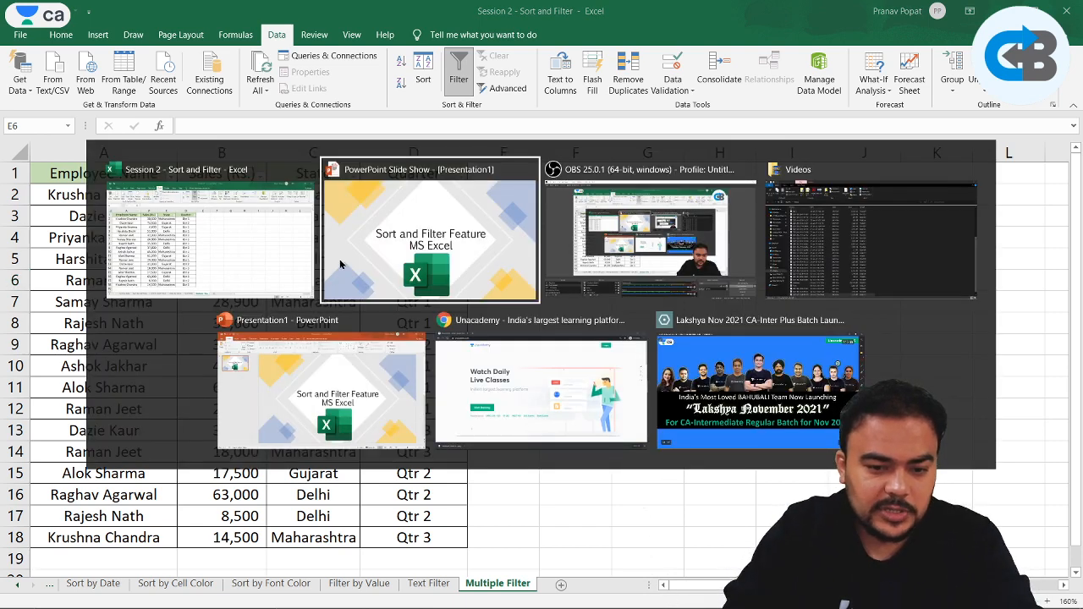
key(alt+Tab)
key(alt+Tab)
key(alt+Tab)
key(alt+Tab)
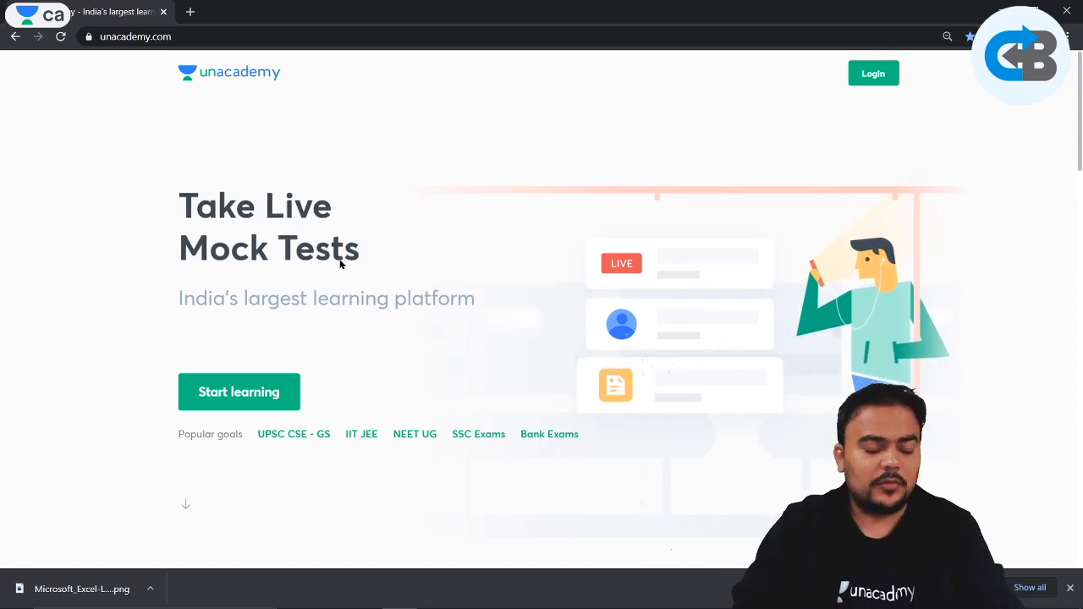
- Switch to the CA-Inter Plus batch launch brochure in Drawboard PDF and view its class schedule timeline
key(alt+Tab)
key(alt+Tab)
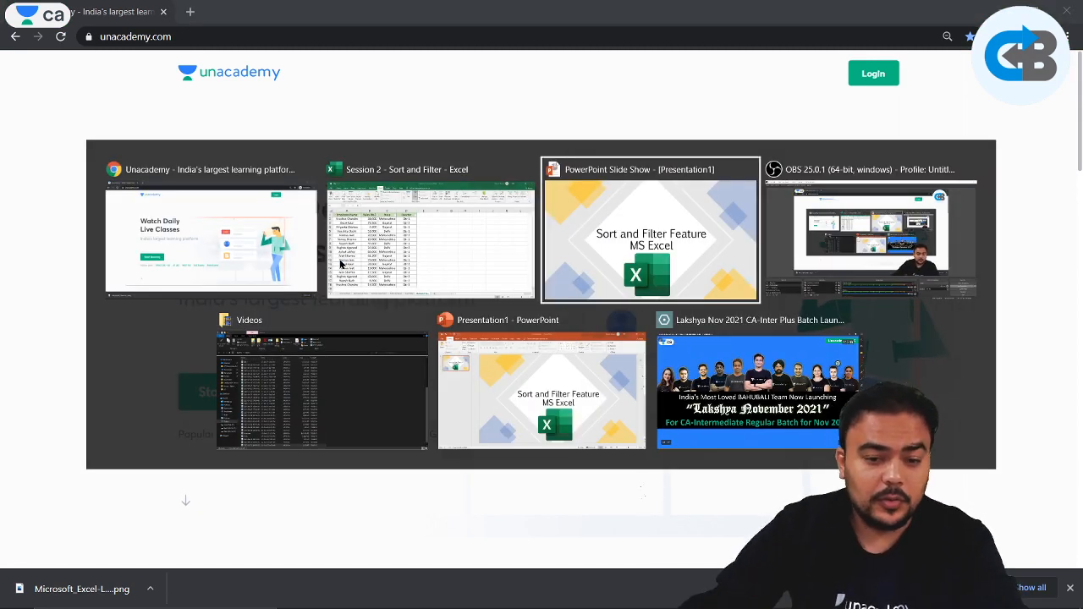
click(826, 407)
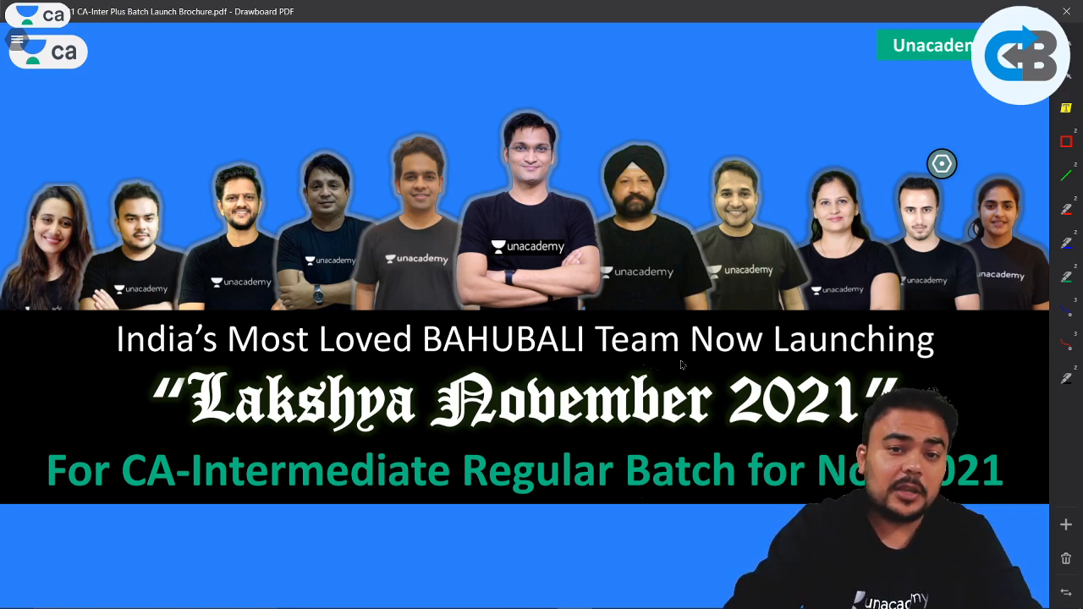
scroll(682, 365, down, 1)
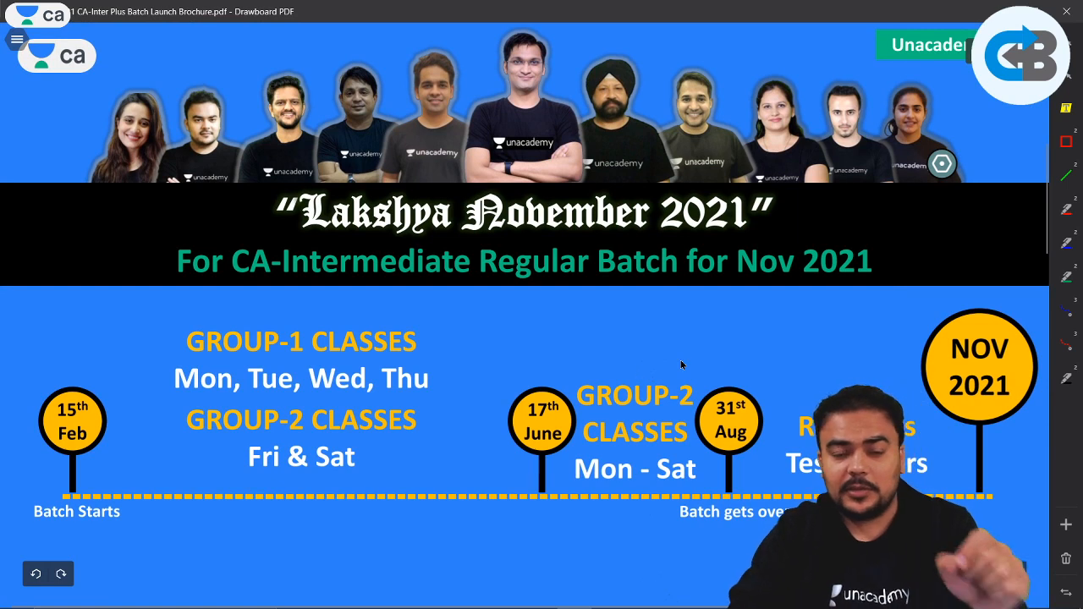